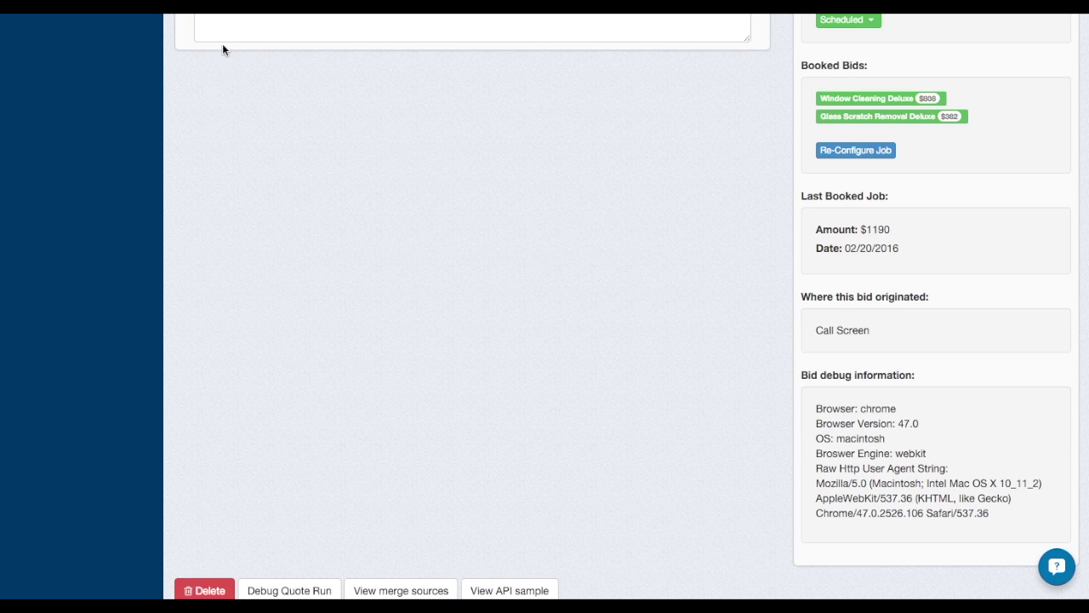
Step: Delete the old Zapier catch URL under Settings > Connections and save the emptied connection
{"action": "scroll", "coordinate": [286, 166], "scroll_direction": "up", "scroll_amount": 10}
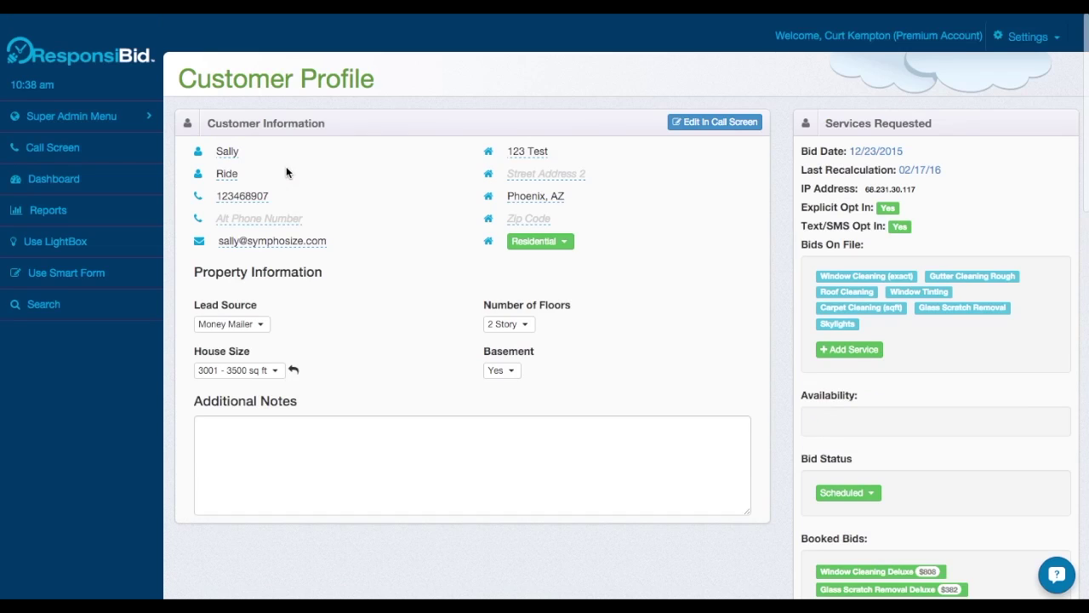
{"action": "left_click", "coordinate": [1037, 37]}
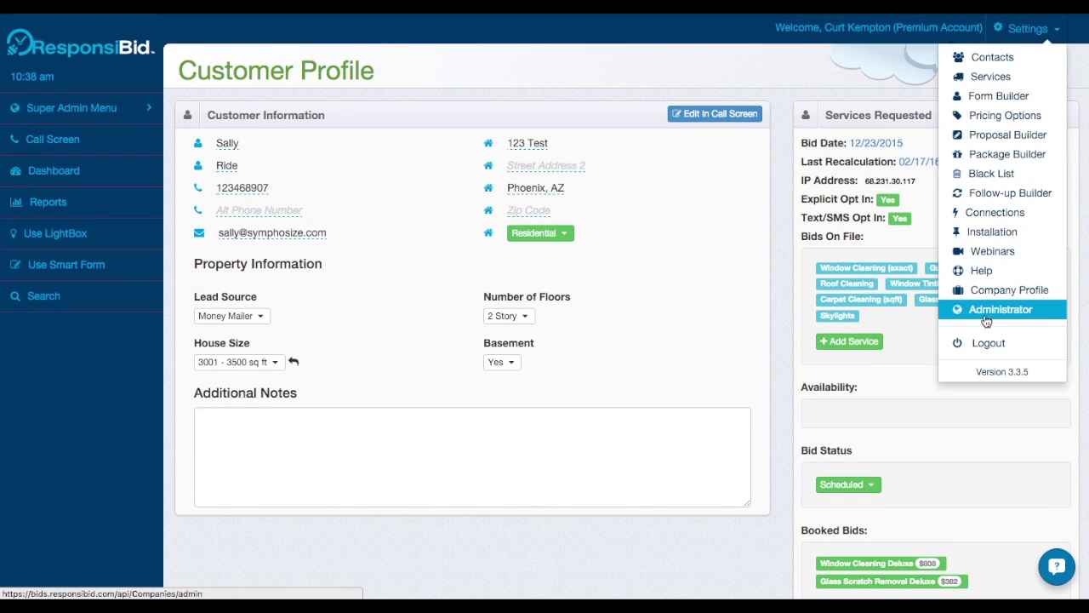
{"action": "left_click", "coordinate": [981, 214]}
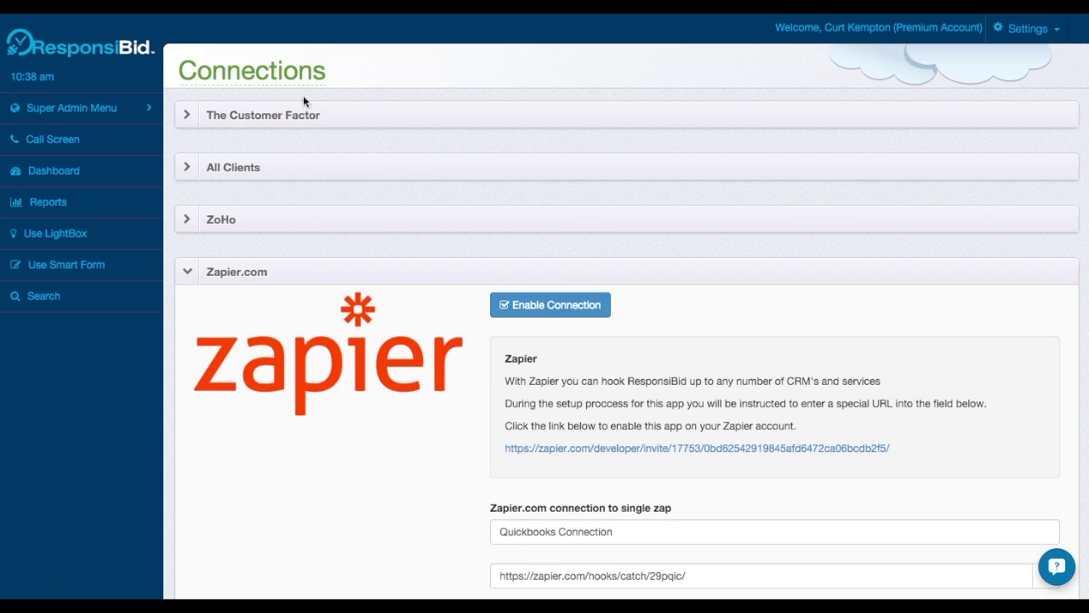
{"action": "scroll", "coordinate": [375, 281], "scroll_direction": "down", "scroll_amount": 3}
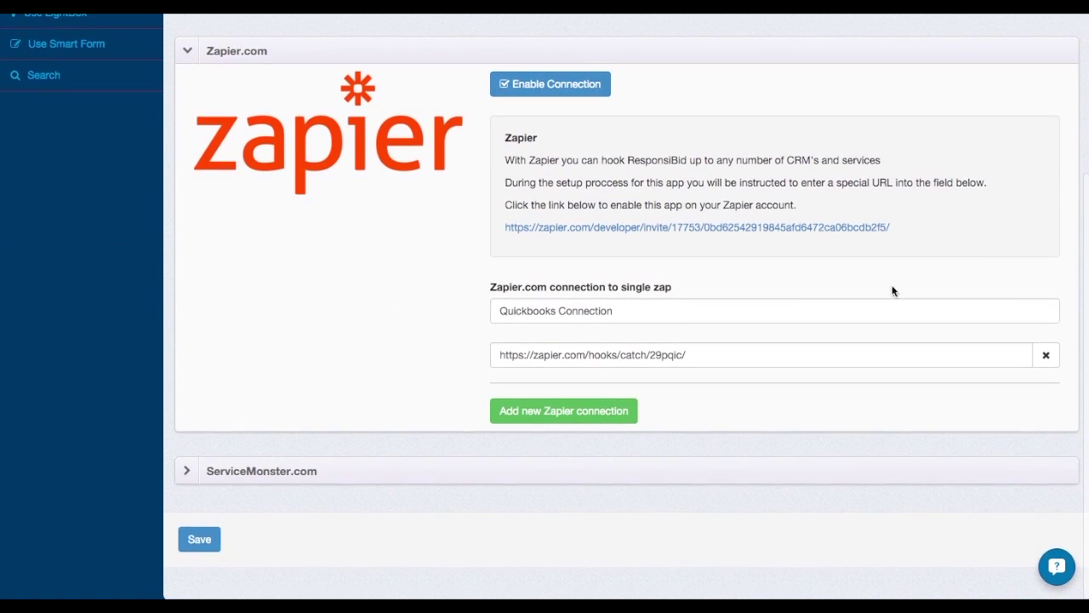
{"action": "left_click", "coordinate": [1057, 355]}
{"action": "left_click", "coordinate": [1056, 355]}
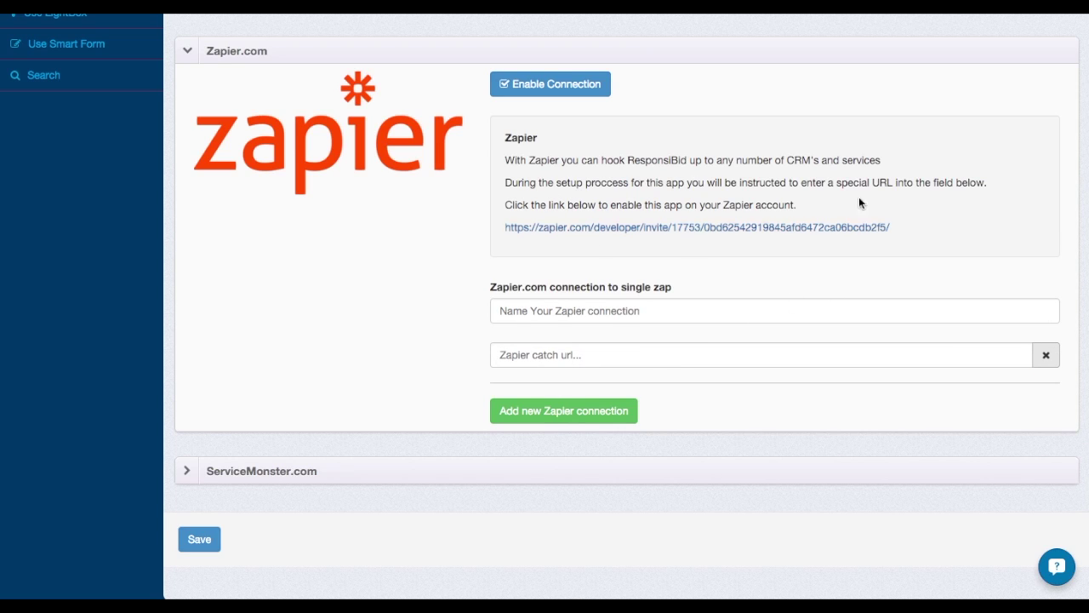
{"action": "left_click", "coordinate": [196, 546]}
{"action": "scroll", "coordinate": [527, 448], "scroll_direction": "down", "scroll_amount": 5}
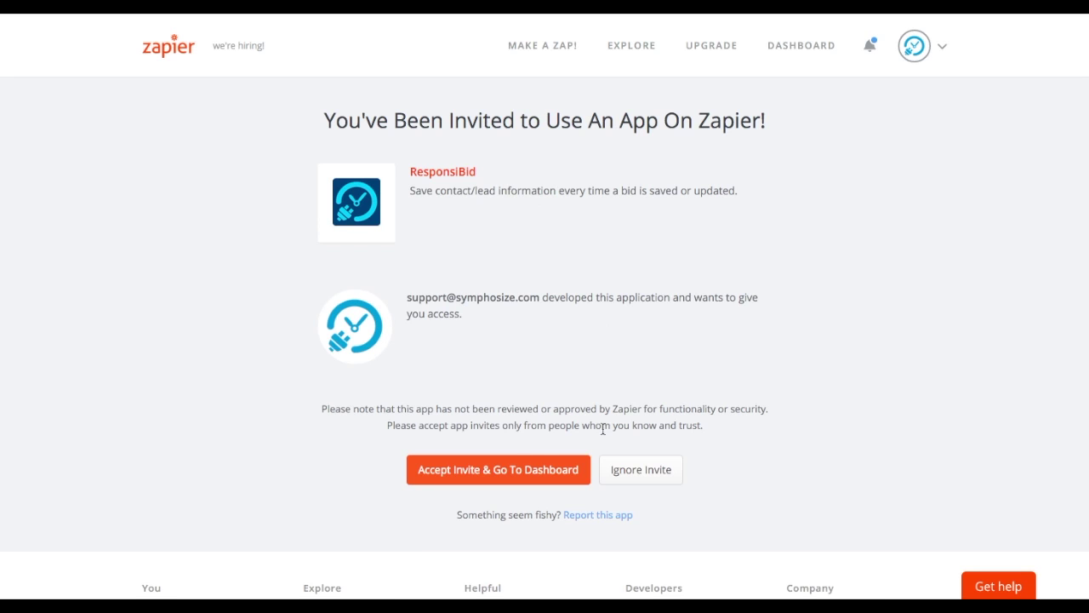
Step: Accept the ResponsiBid app invite and create a new zap named 'QuickBooks Connection'
{"action": "left_click", "coordinate": [500, 475]}
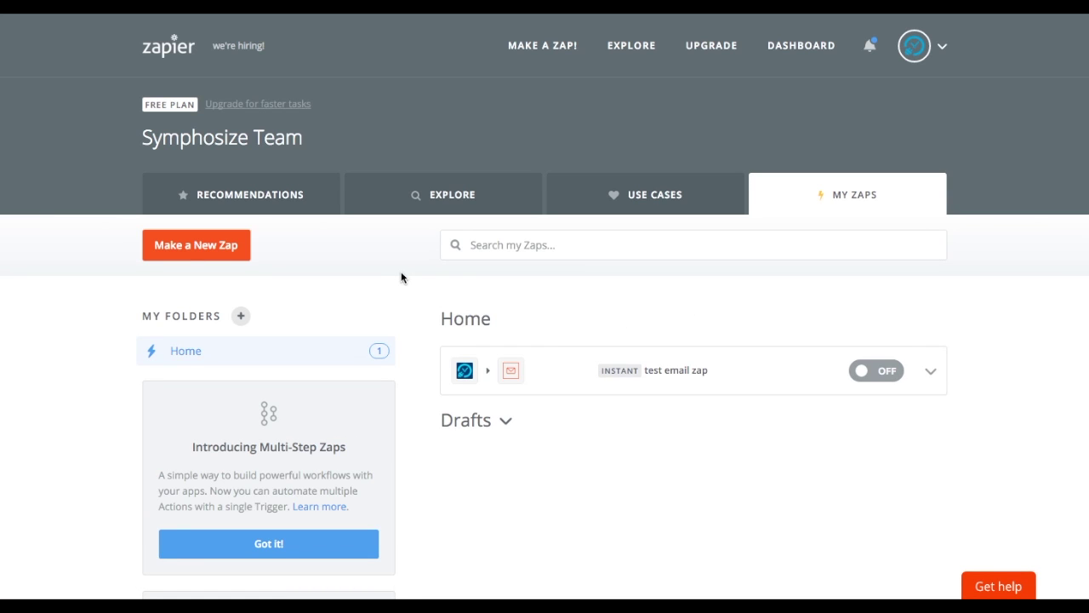
{"action": "left_click", "coordinate": [219, 254]}
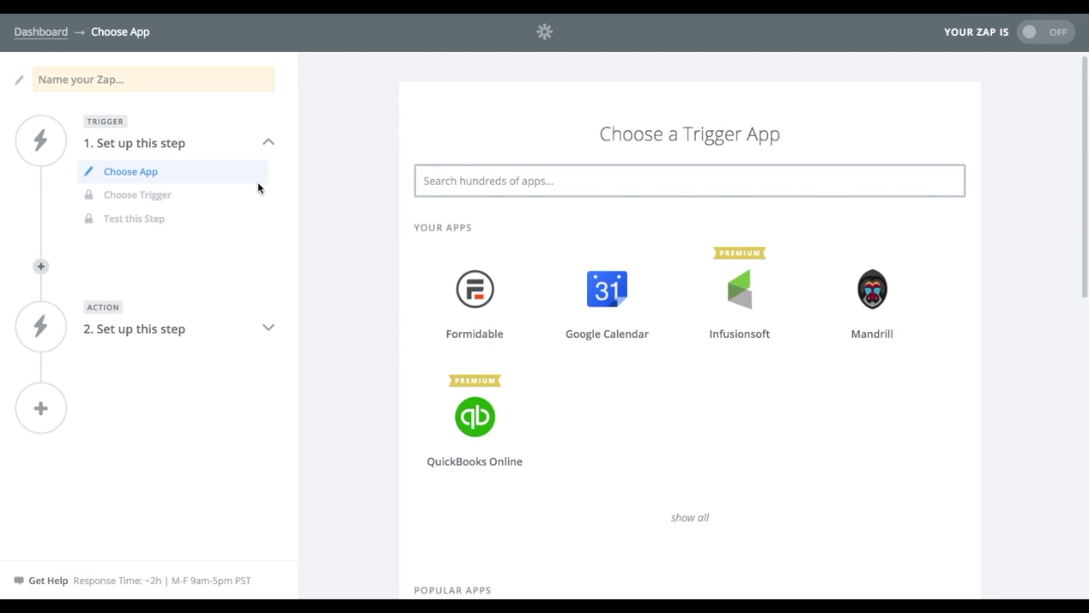
{"action": "left_click", "coordinate": [73, 89]}
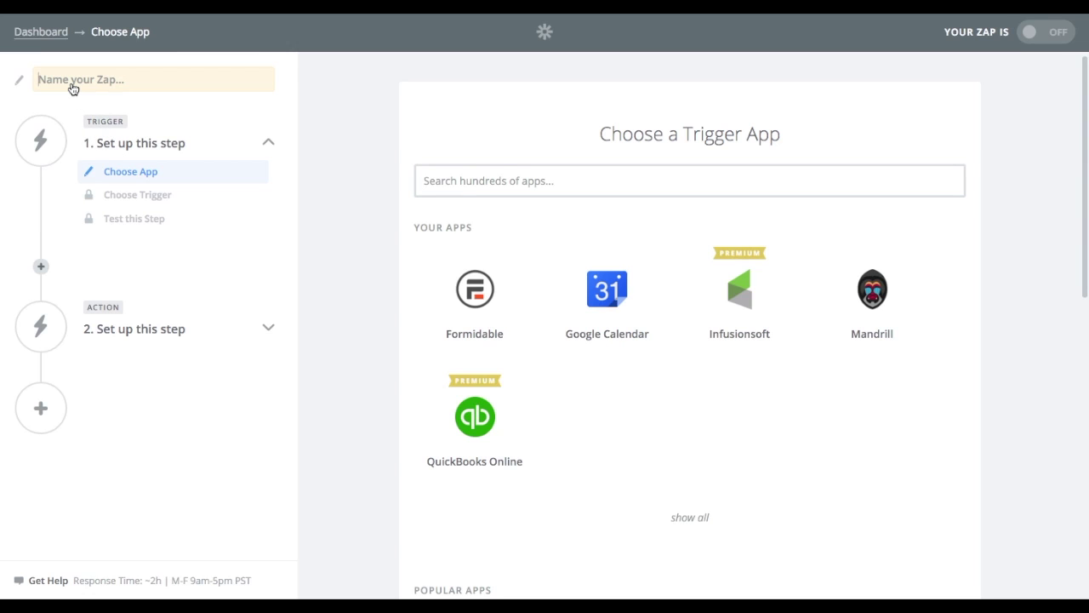
{"action": "type", "text": "QuickBooks Connection"}
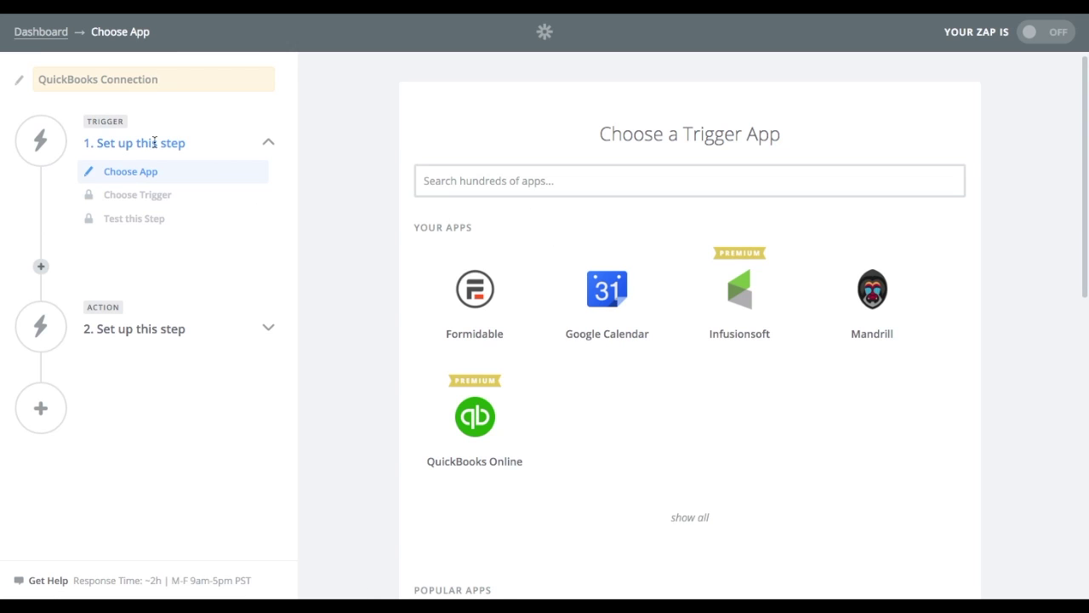
Step: Set the trigger to ResponsiBid's Updated Bid (searched as 'respo') and copy its webhook URL
{"action": "left_click", "coordinate": [482, 181]}
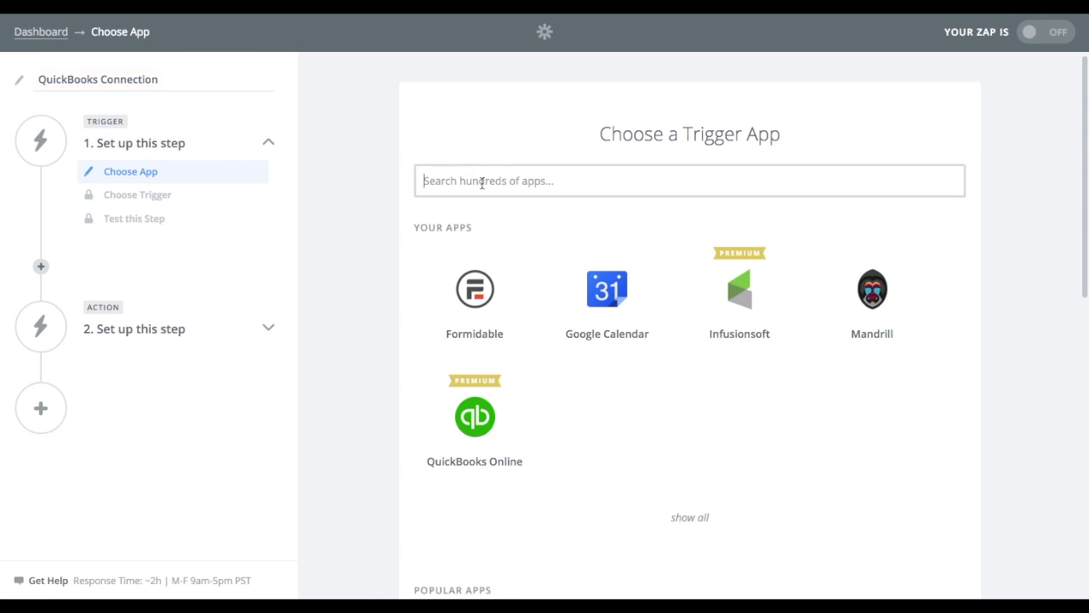
{"action": "type", "text": "respo"}
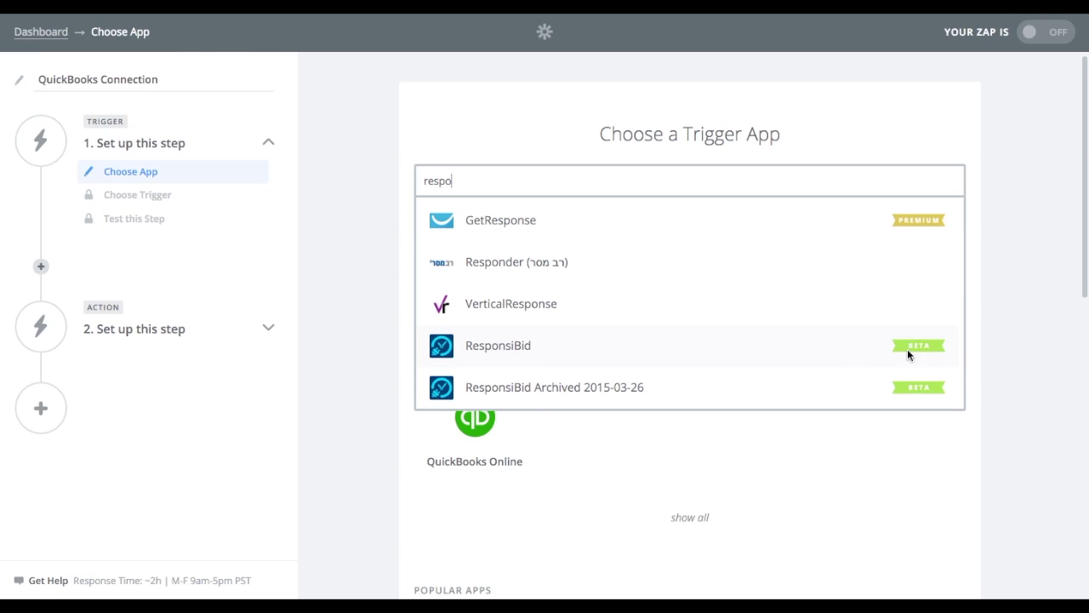
{"action": "left_click", "coordinate": [481, 355]}
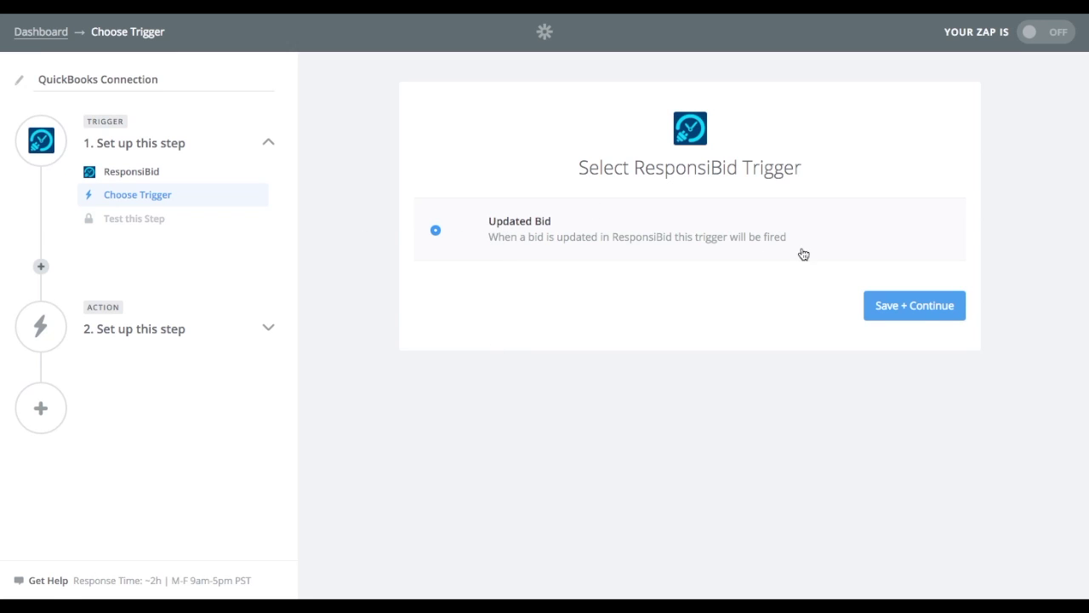
{"action": "left_click", "coordinate": [900, 310]}
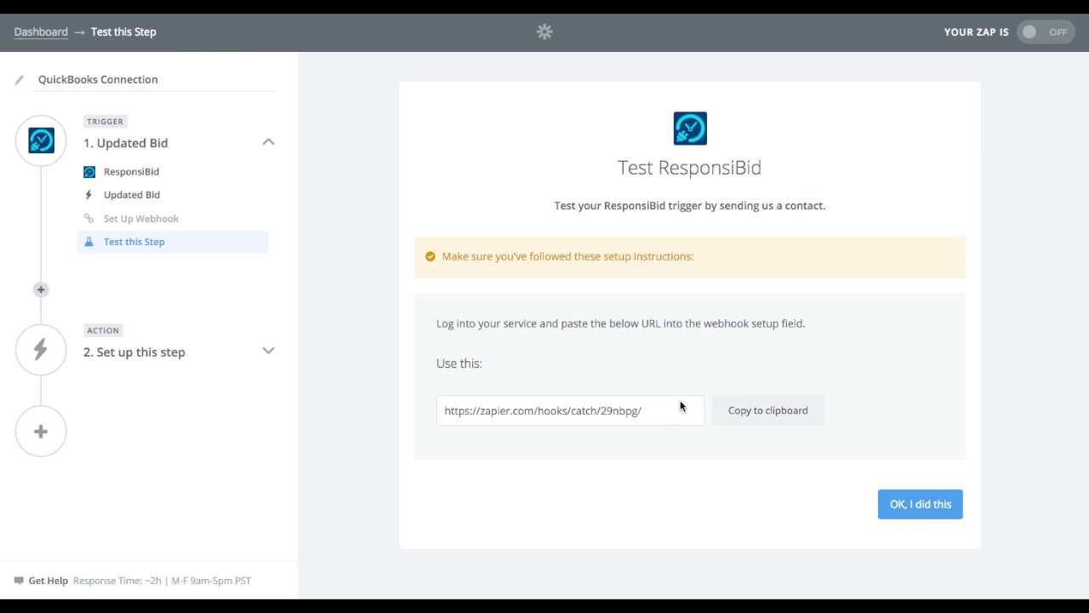
{"action": "left_click", "coordinate": [749, 413]}
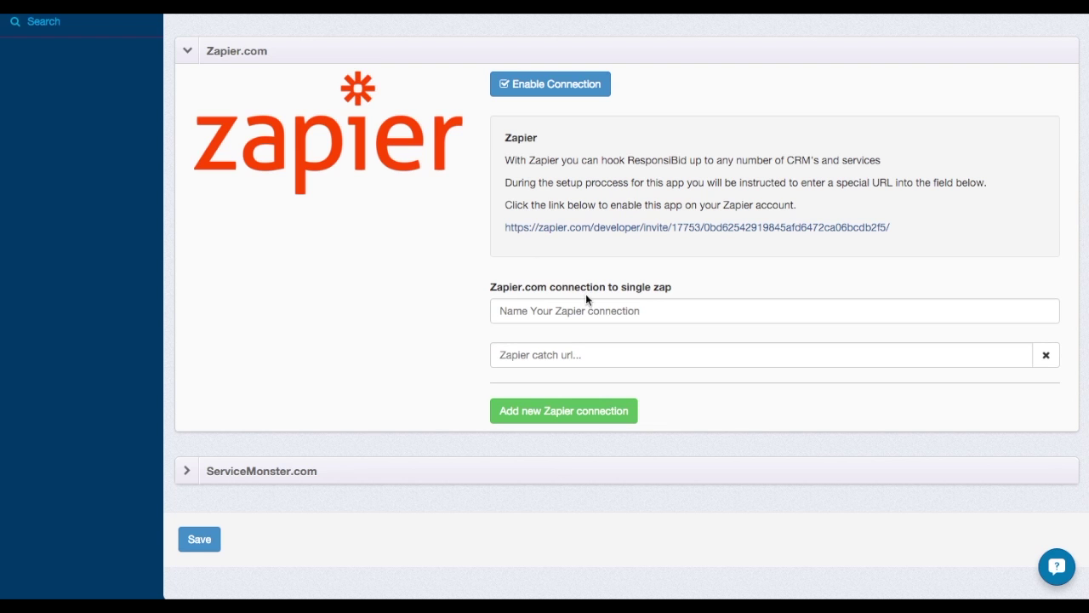
Step: Paste the webhook URL into ResponsiBid's catch URL field, name it 'Quickbooks Connection', and save
{"action": "left_click", "coordinate": [562, 359]}
{"action": "right_click", "coordinate": [560, 358]}
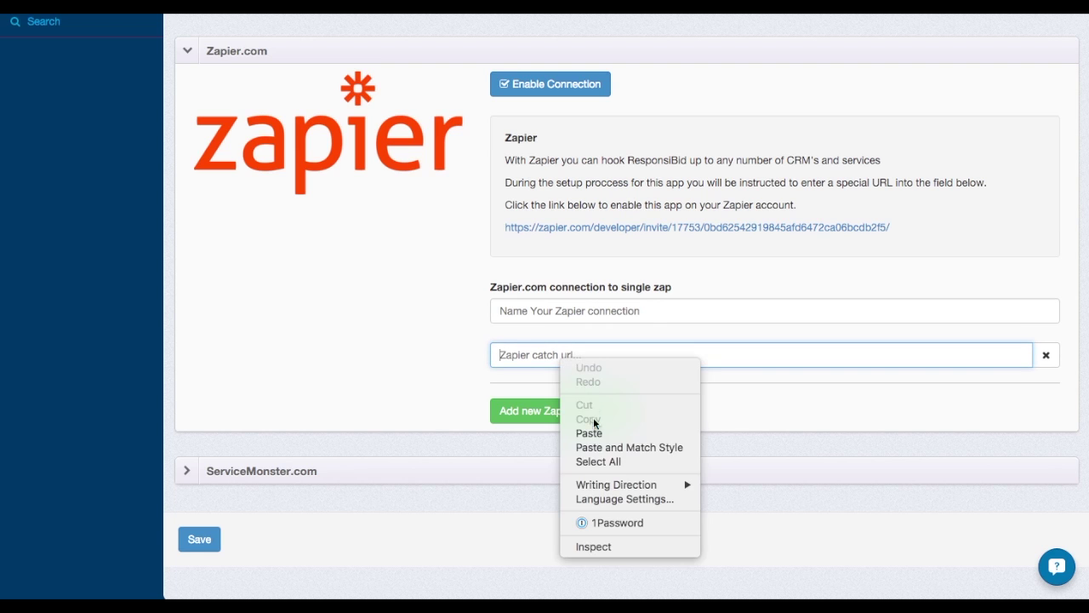
{"action": "left_click", "coordinate": [589, 433]}
{"action": "left_click", "coordinate": [542, 312]}
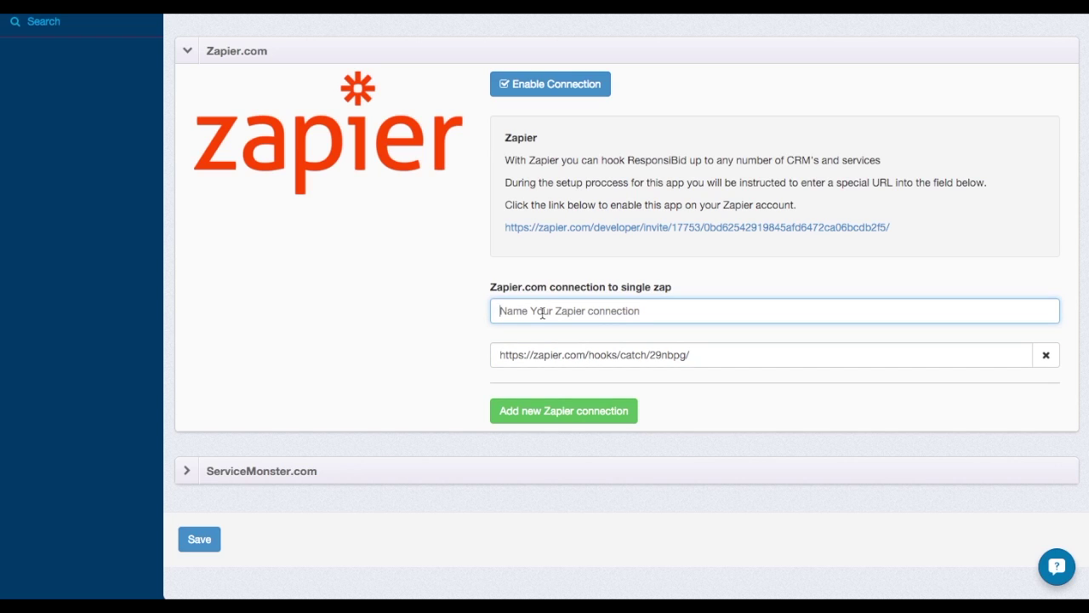
{"action": "type", "text": "Qui"}
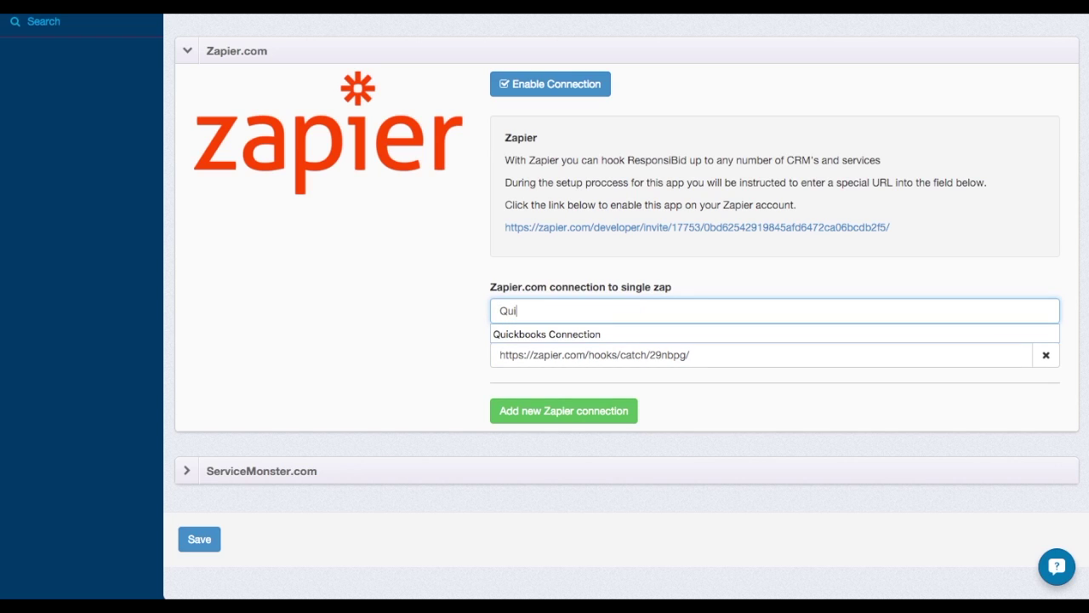
{"action": "type", "text": "ckBo"}
{"action": "key", "text": "BackSpace"}
{"action": "key", "text": "Down"}
{"action": "key", "text": "Return"}
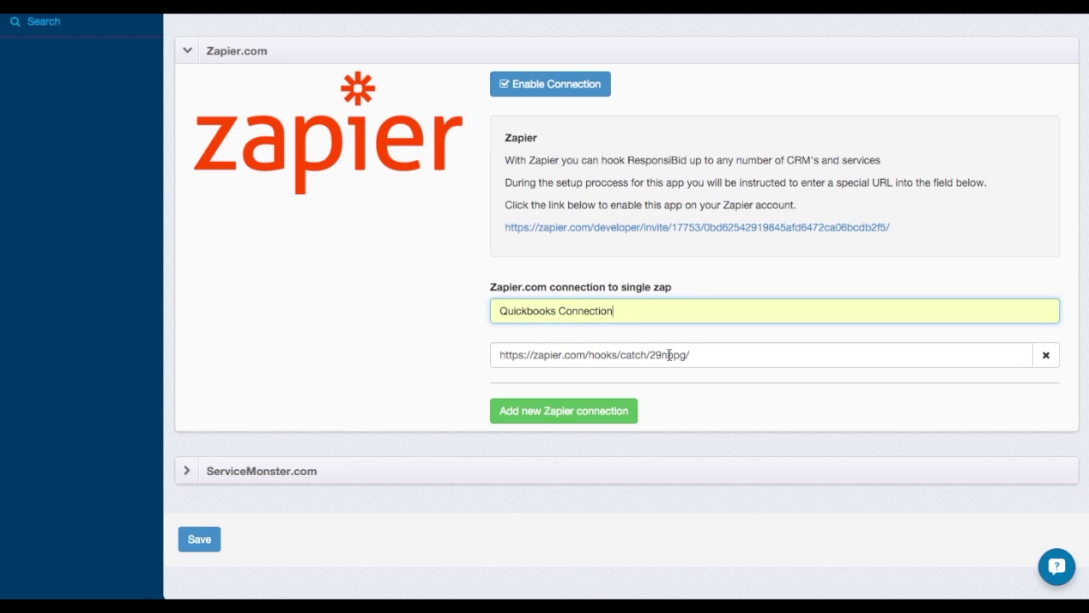
{"action": "left_click", "coordinate": [199, 538]}
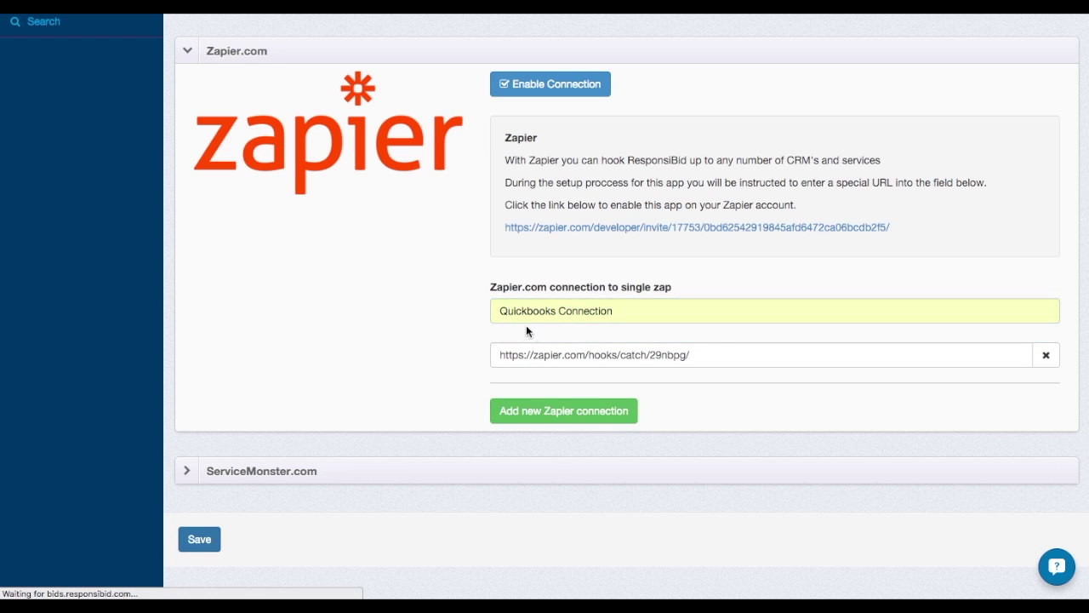
Step: Save the connection settings again and confirm in Zapier that the webhook is set up
{"action": "scroll", "coordinate": [526, 428], "scroll_direction": "down", "scroll_amount": 1}
{"action": "scroll", "coordinate": [526, 428], "scroll_direction": "down", "scroll_amount": 3}
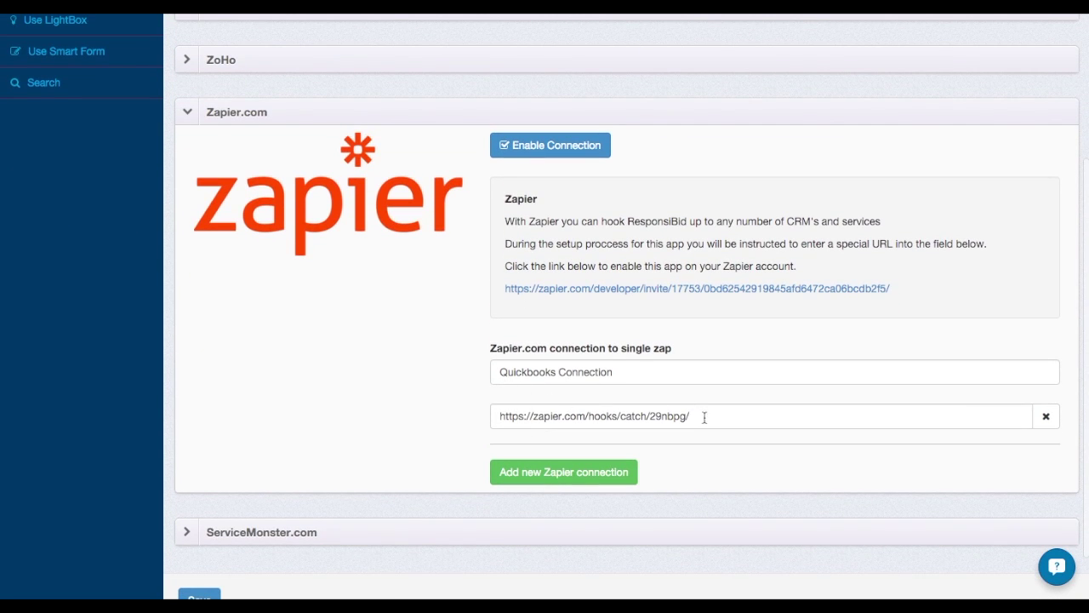
{"action": "scroll", "coordinate": [377, 280], "scroll_direction": "down", "scroll_amount": 1}
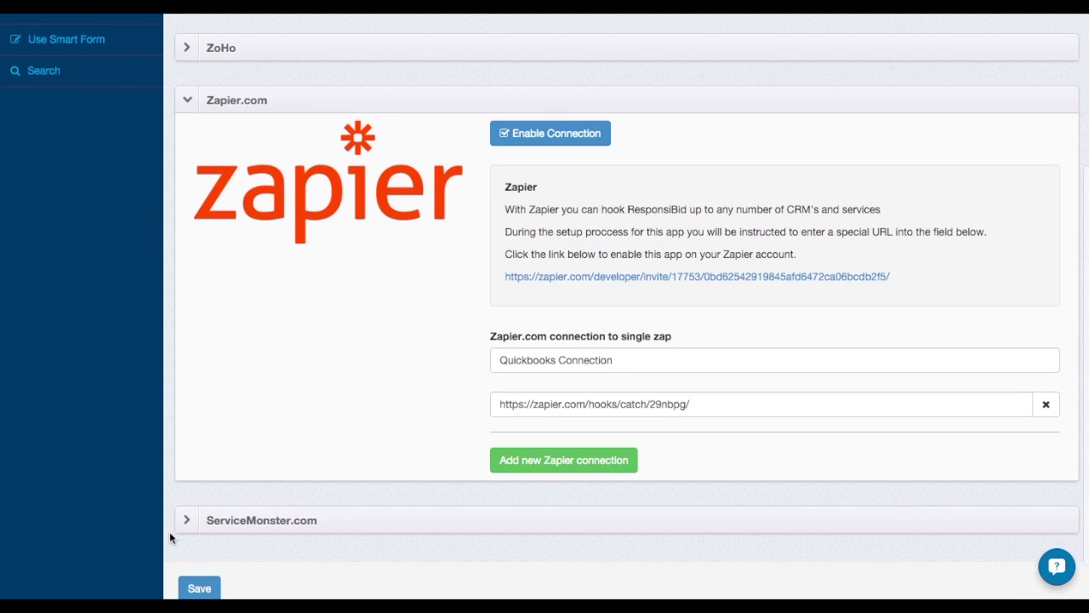
{"action": "left_click", "coordinate": [199, 588]}
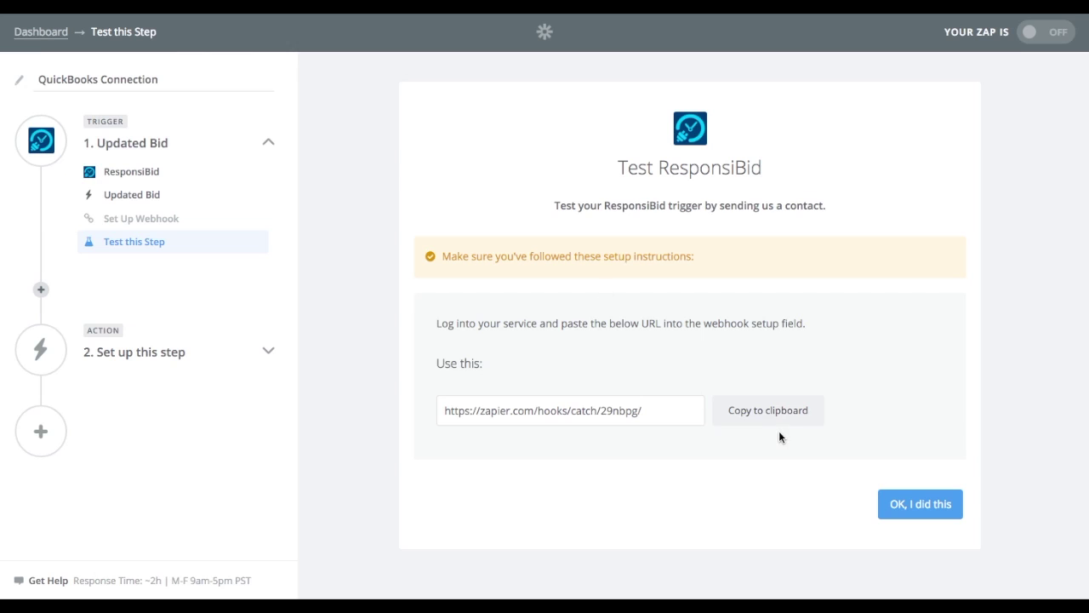
{"action": "left_click", "coordinate": [905, 508]}
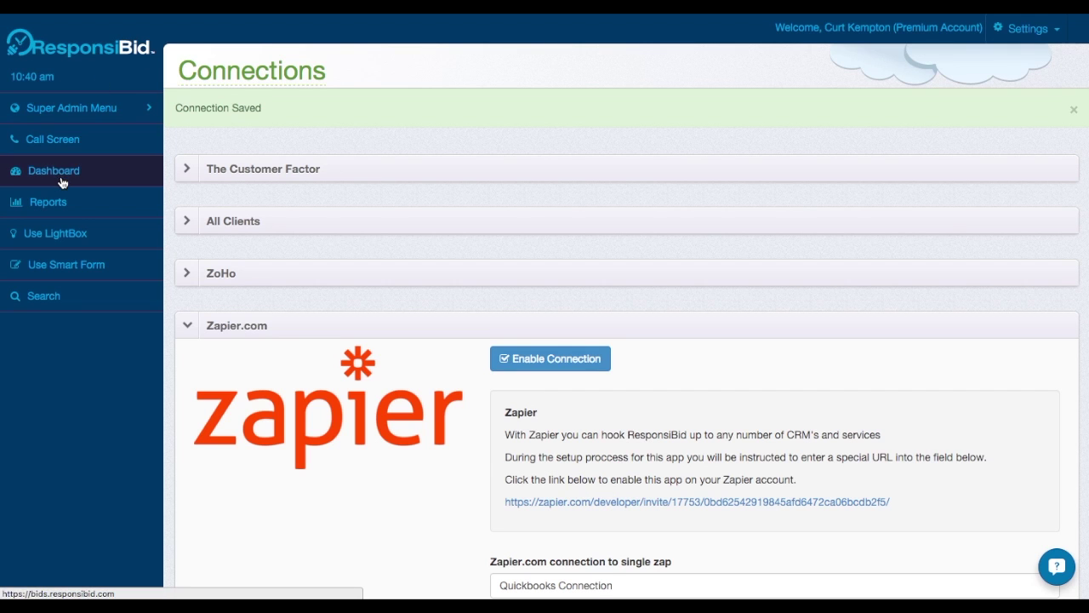
Step: Re-save the most recent scheduled bid from the Dashboard, with its Gutter Cleaning section expanded
{"action": "left_click", "coordinate": [61, 182]}
{"action": "scroll", "coordinate": [236, 414], "scroll_direction": "down", "scroll_amount": 3}
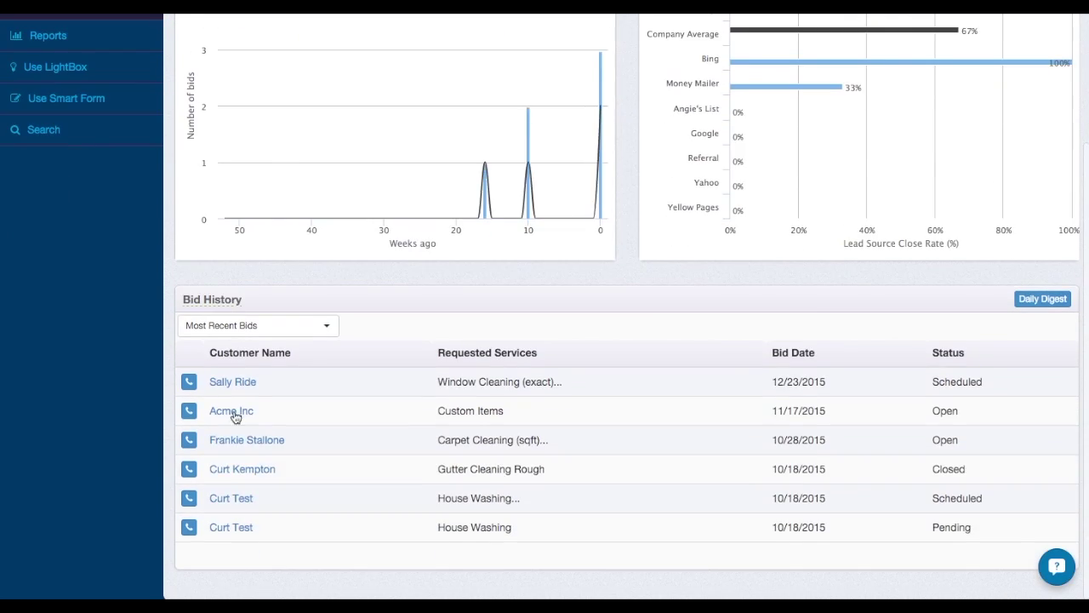
{"action": "left_click", "coordinate": [232, 383]}
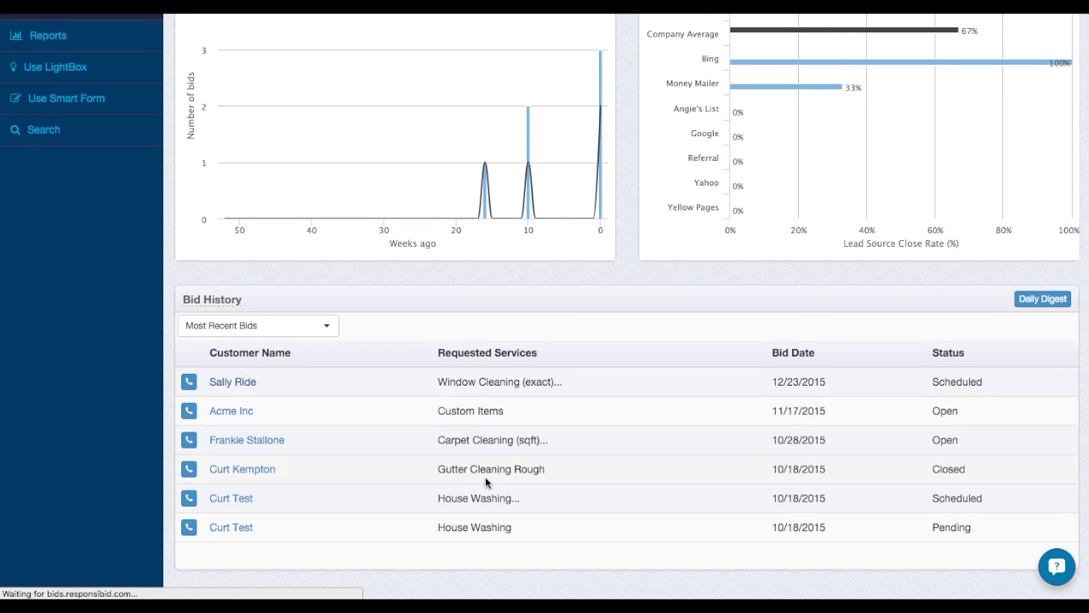
{"action": "scroll", "coordinate": [467, 503], "scroll_direction": "down", "scroll_amount": 10}
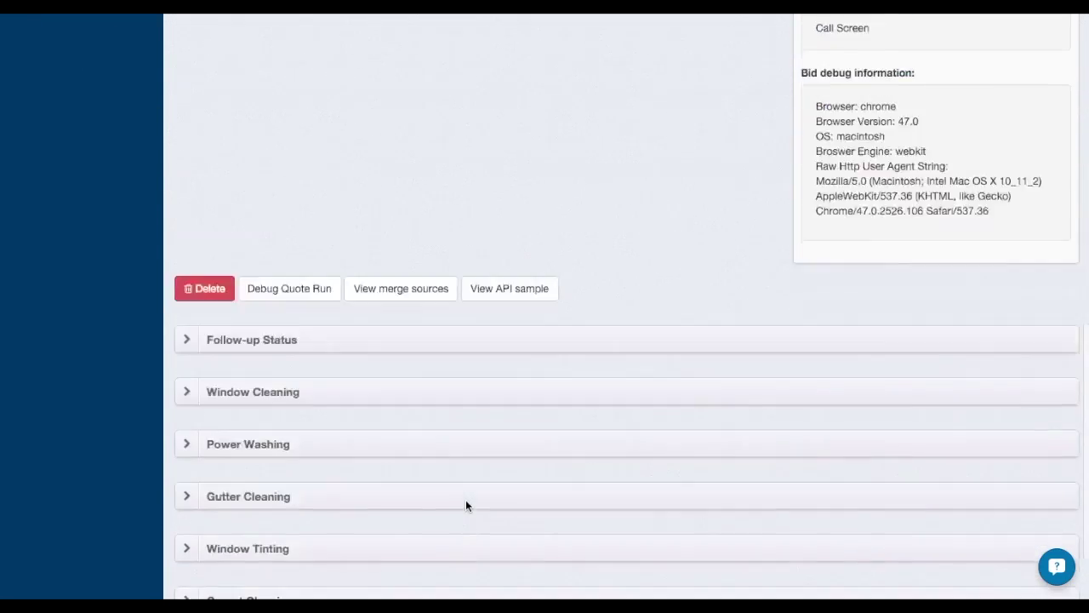
{"action": "left_click", "coordinate": [359, 401]}
{"action": "scroll", "coordinate": [361, 408], "scroll_direction": "down", "scroll_amount": 3}
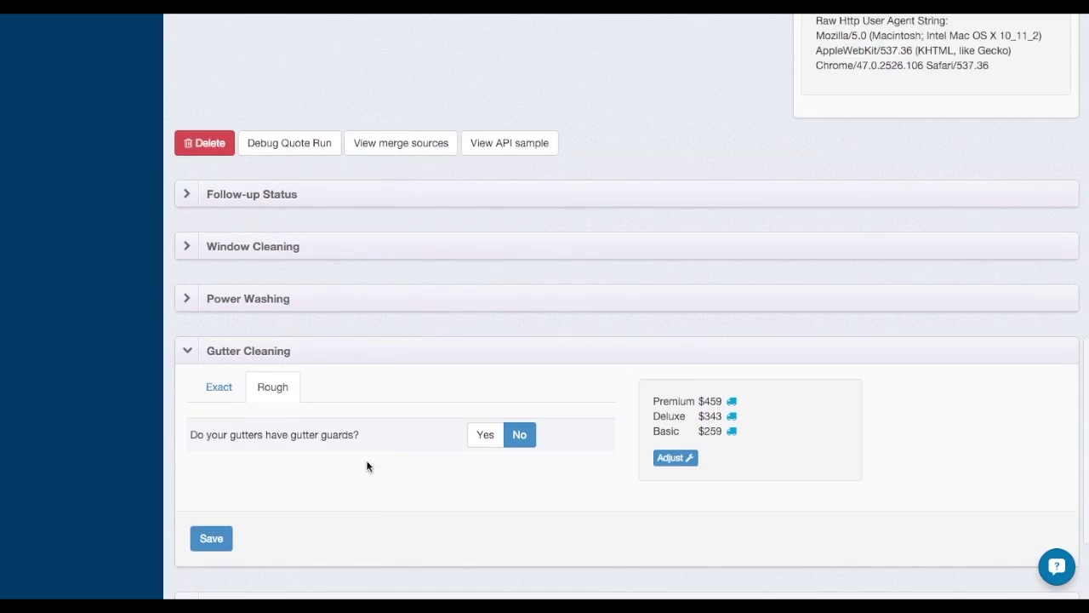
{"action": "left_click", "coordinate": [212, 430]}
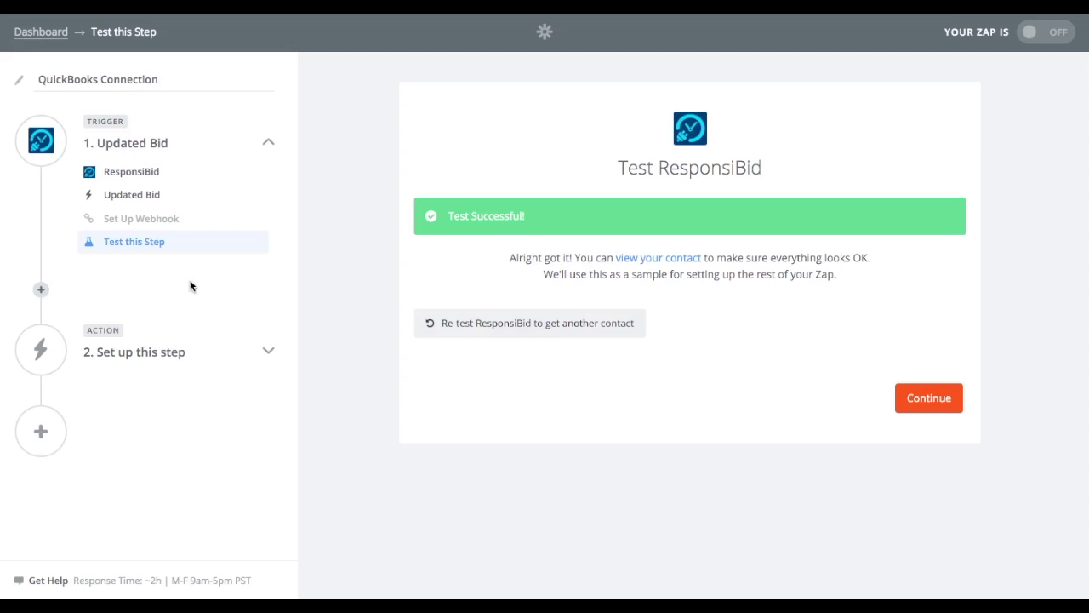
Step: Add a Filter step on the Bid status field with the (Text) Exactly matches condition
{"action": "left_click", "coordinate": [42, 291]}
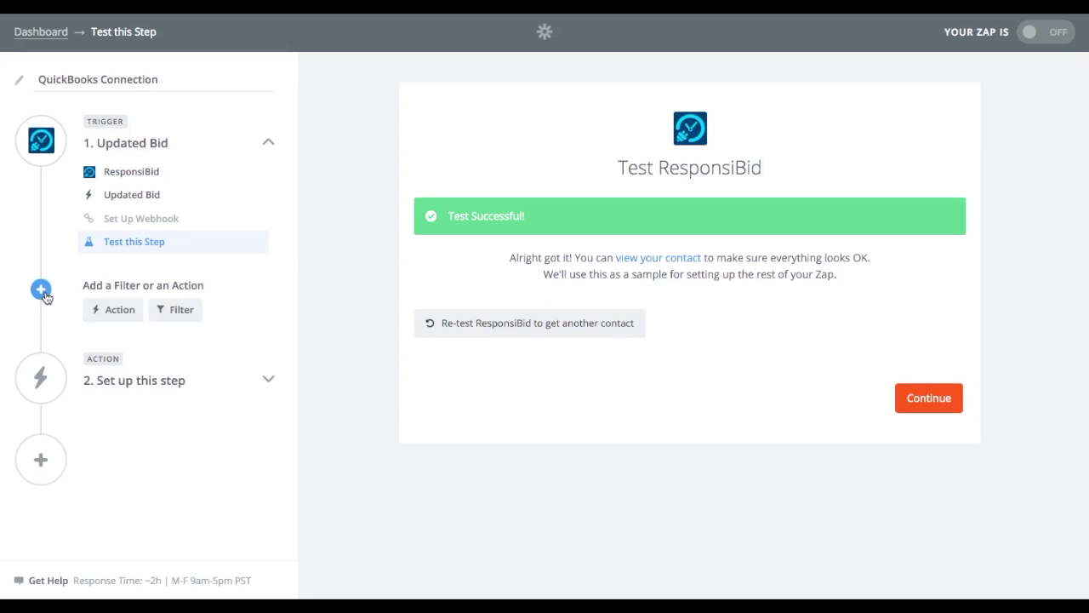
{"action": "left_click", "coordinate": [179, 311]}
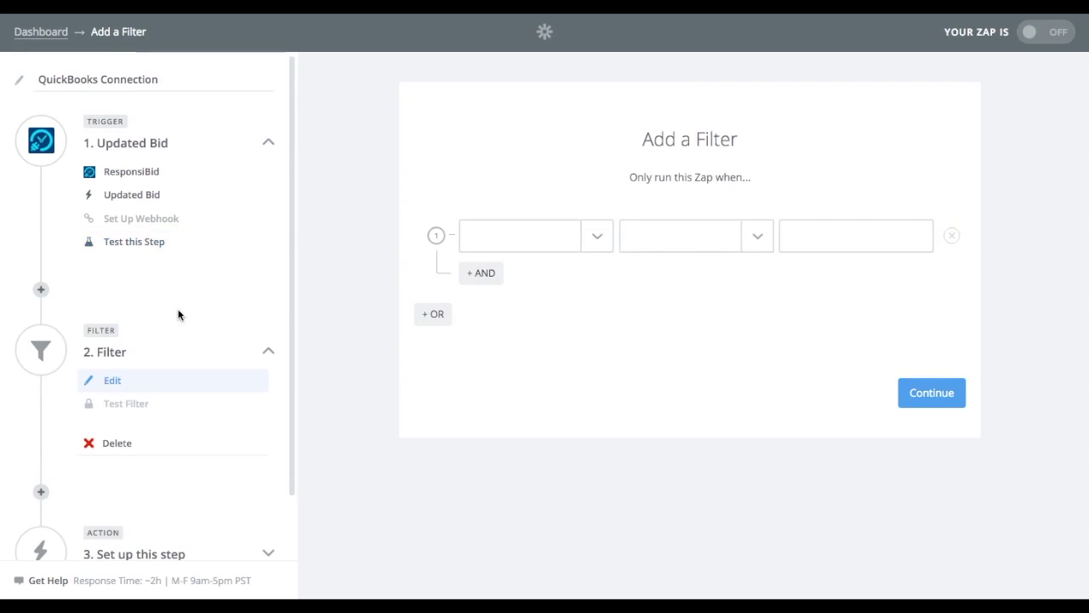
{"action": "left_click", "coordinate": [588, 240]}
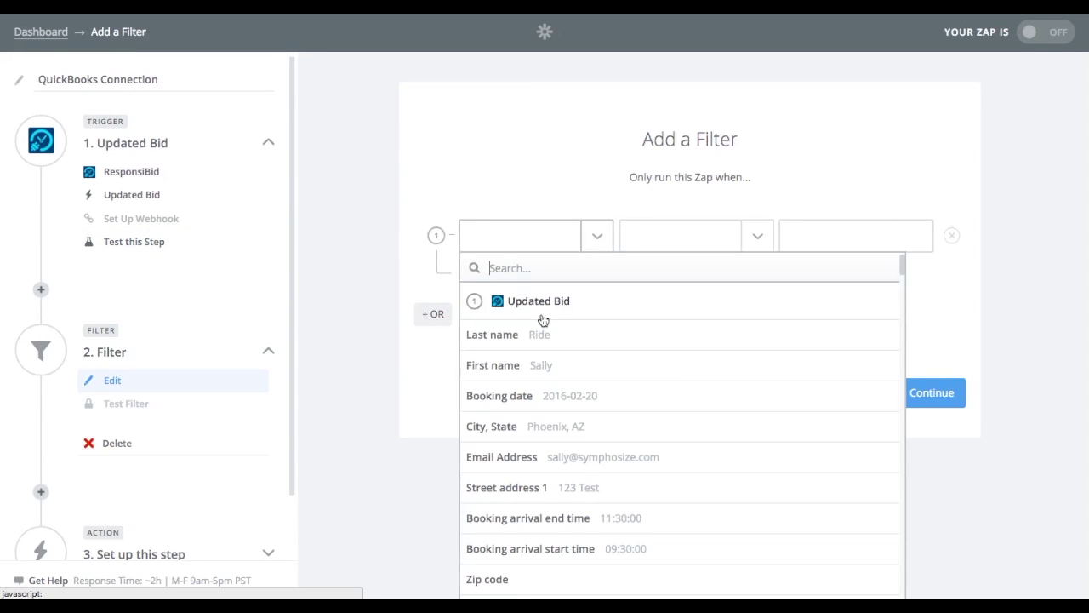
{"action": "scroll", "coordinate": [540, 452], "scroll_direction": "down", "scroll_amount": 2}
{"action": "scroll", "coordinate": [540, 455], "scroll_direction": "down", "scroll_amount": 3}
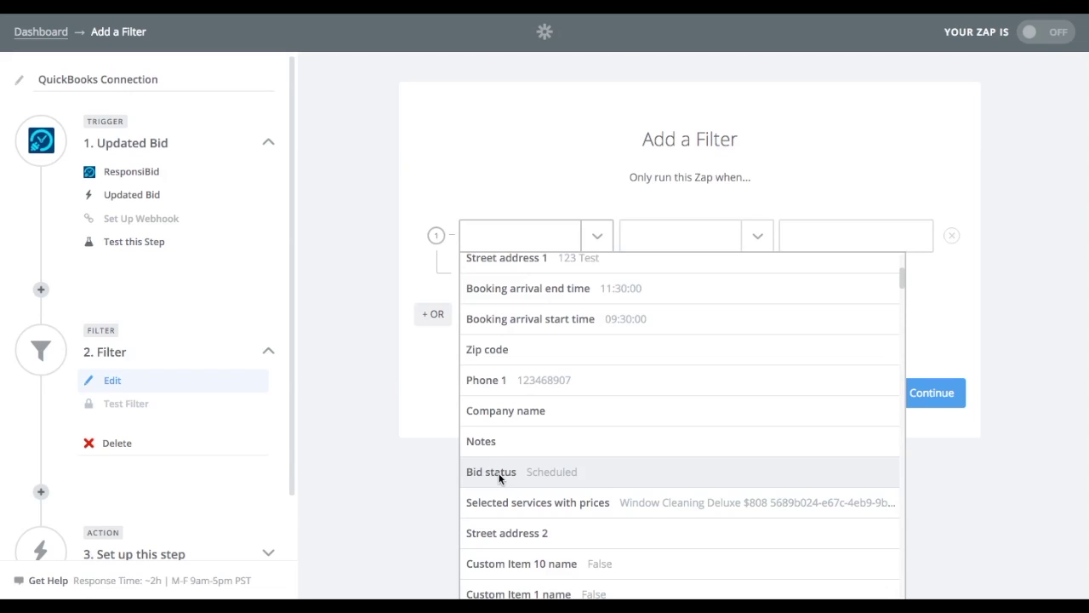
{"action": "left_click", "coordinate": [500, 473]}
{"action": "left_click", "coordinate": [754, 237]}
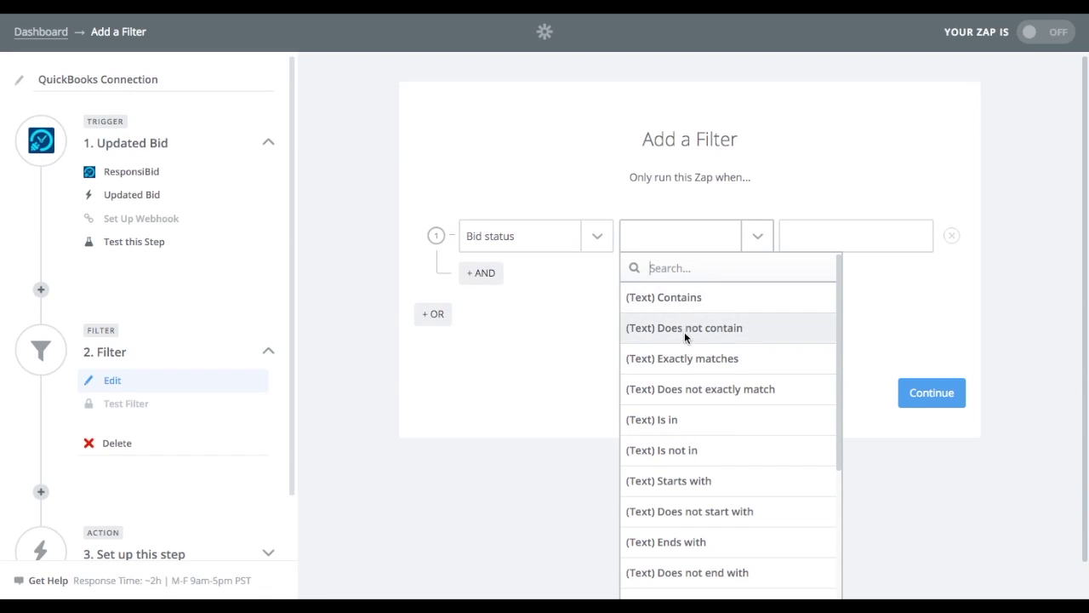
{"action": "left_click", "coordinate": [686, 359]}
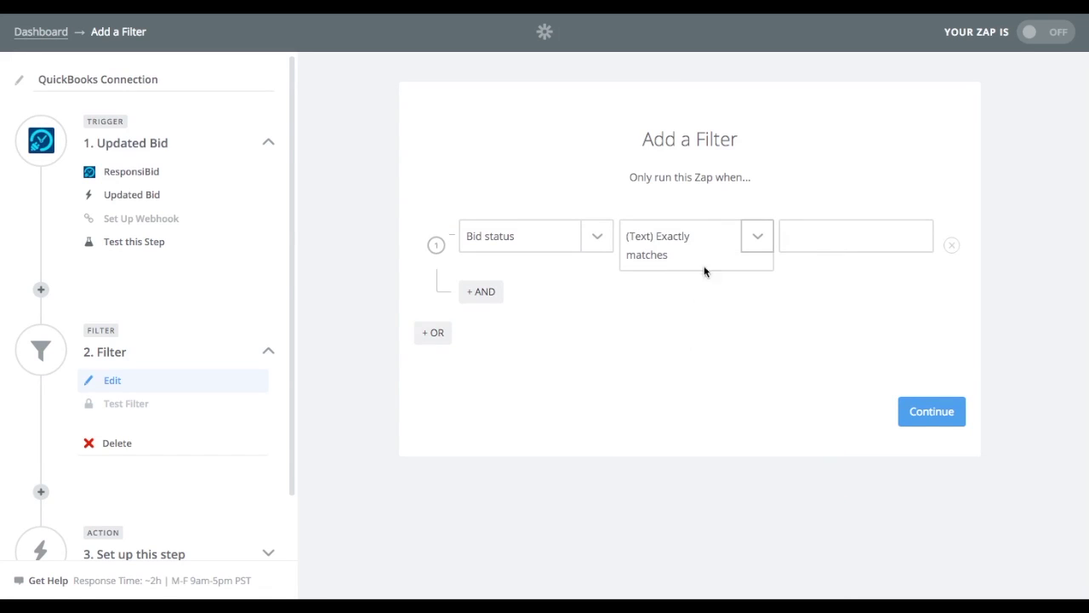
Step: Enter 'Scheduled' as the value to match and continue to the filter test
{"action": "left_click", "coordinate": [601, 238]}
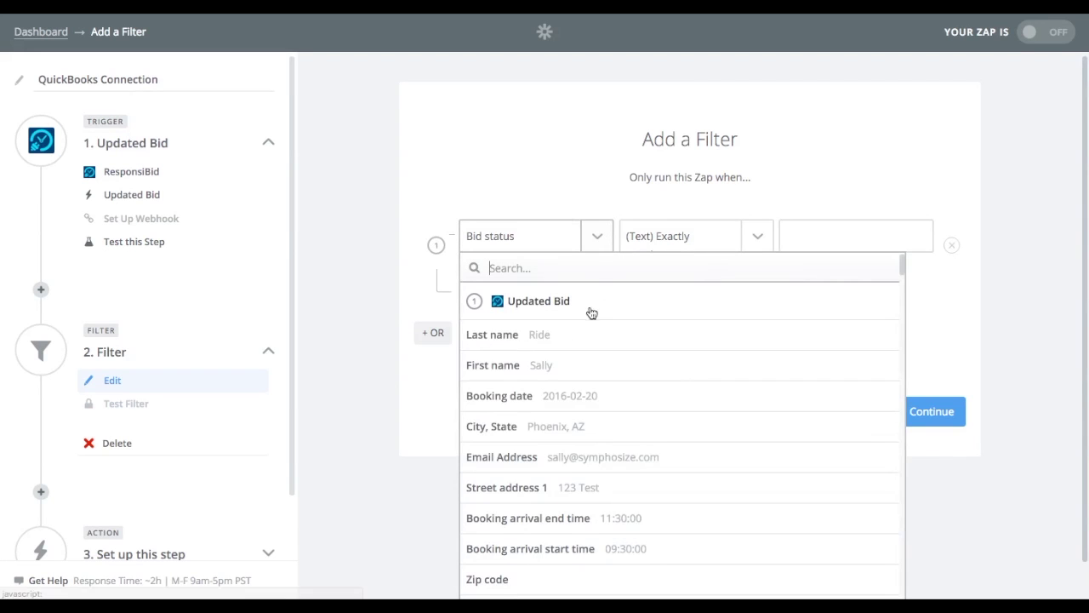
{"action": "scroll", "coordinate": [596, 464], "scroll_direction": "down", "scroll_amount": 5}
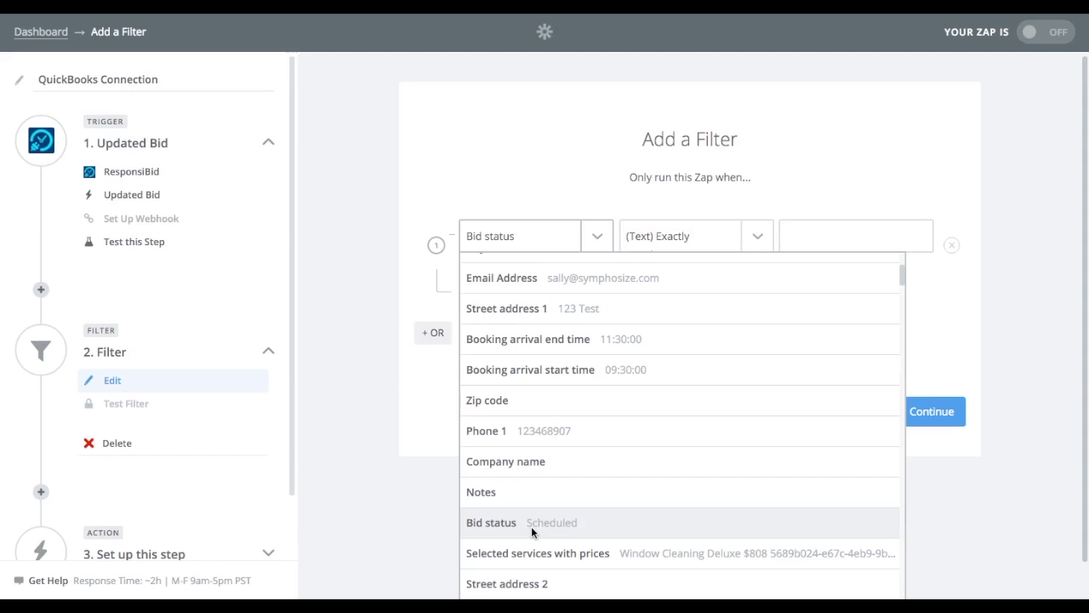
{"action": "left_click", "coordinate": [839, 245]}
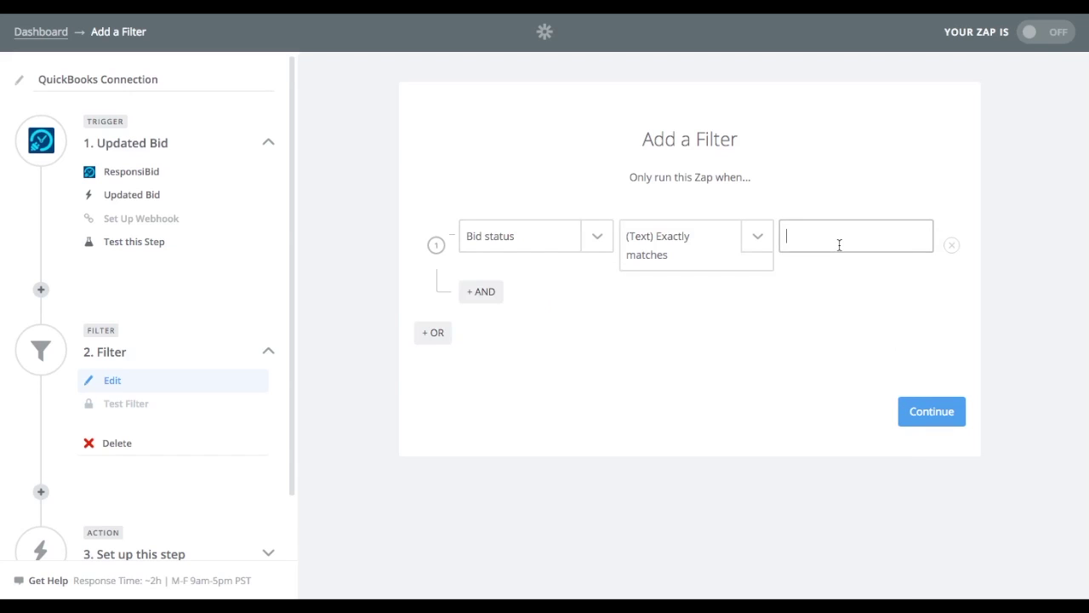
{"action": "type", "text": "Scheduled"}
{"action": "left_click", "coordinate": [754, 392]}
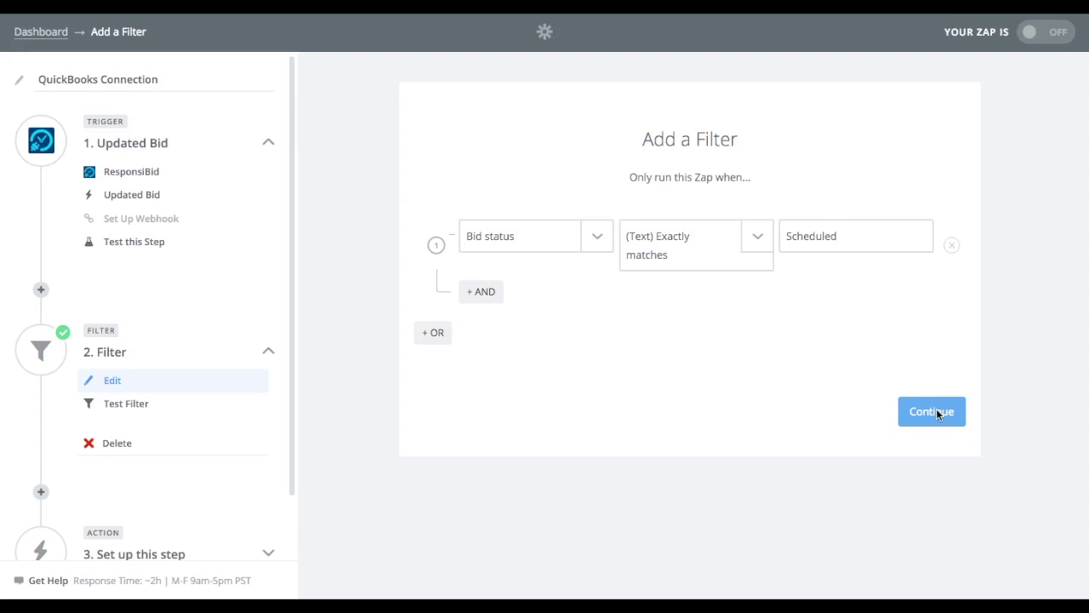
{"action": "double_click", "coordinate": [854, 239]}
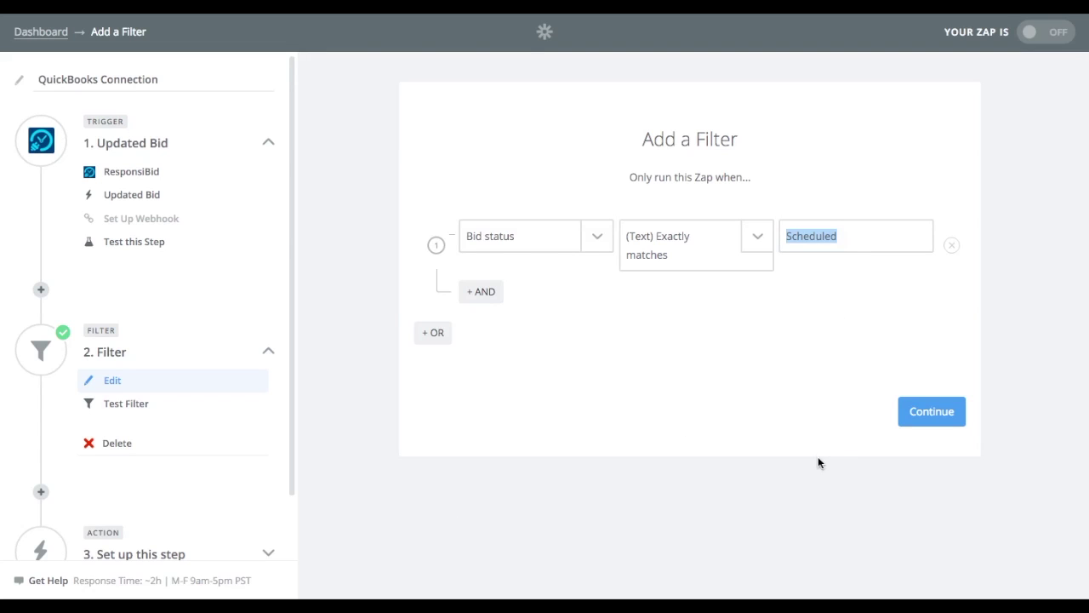
{"action": "left_click", "coordinate": [925, 413]}
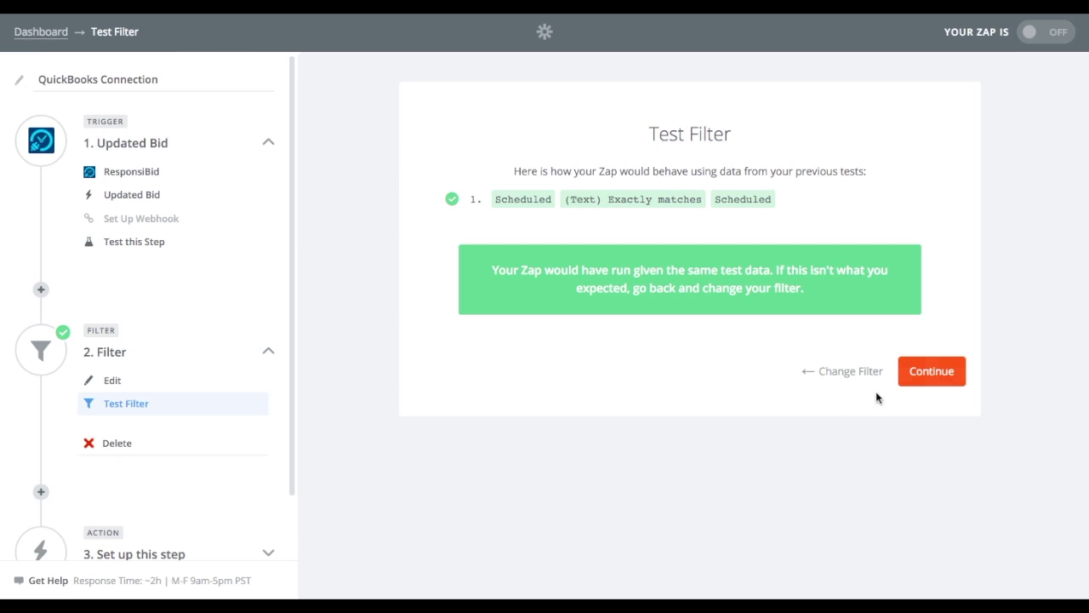
Step: Continue past the passing filter test to the Choose an Action App page
{"action": "left_click", "coordinate": [943, 375]}
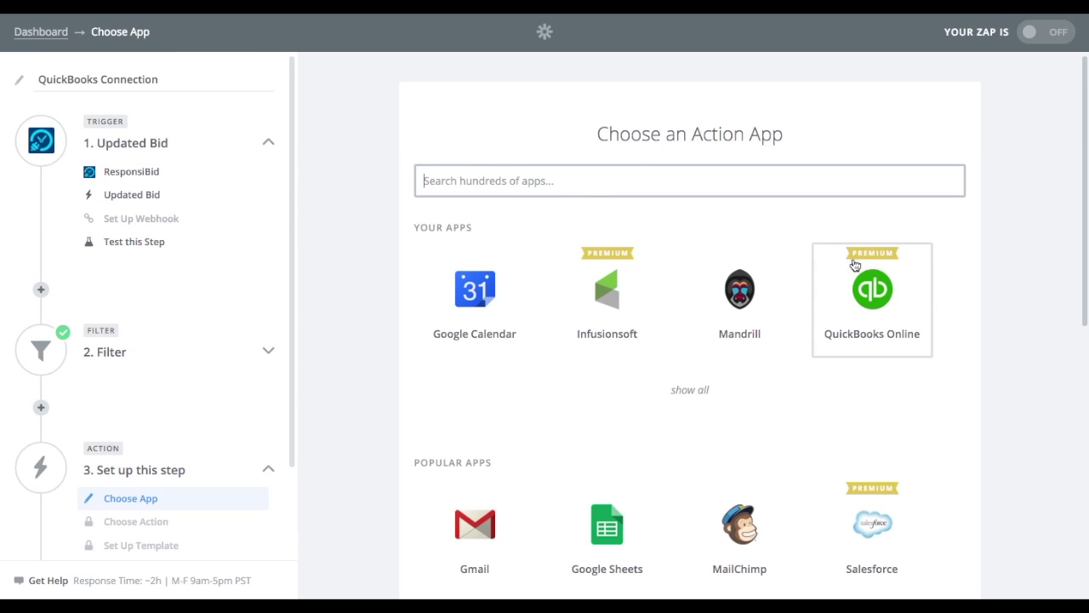
Step: Choose QuickBooks Online with the Find Customer action and save the choice
{"action": "left_click", "coordinate": [866, 298]}
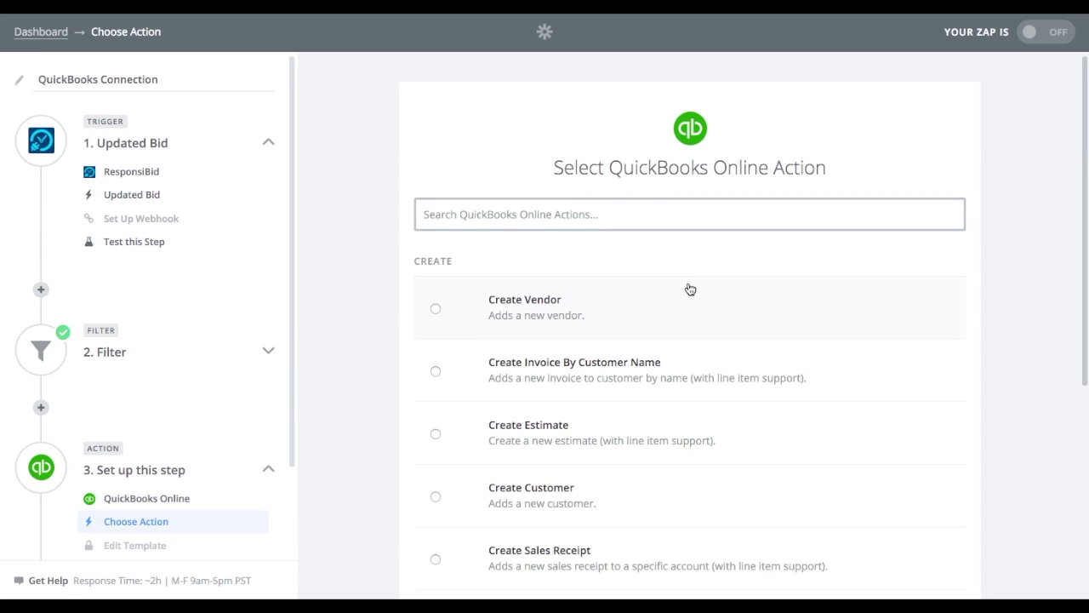
{"action": "scroll", "coordinate": [692, 313], "scroll_direction": "down", "scroll_amount": 3}
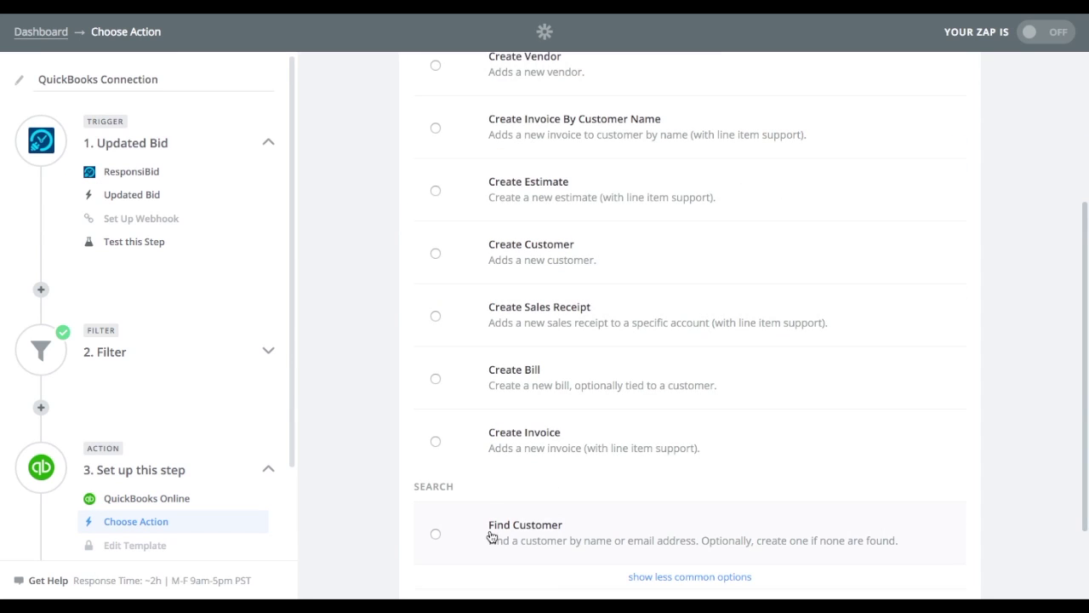
{"action": "left_click", "coordinate": [435, 533]}
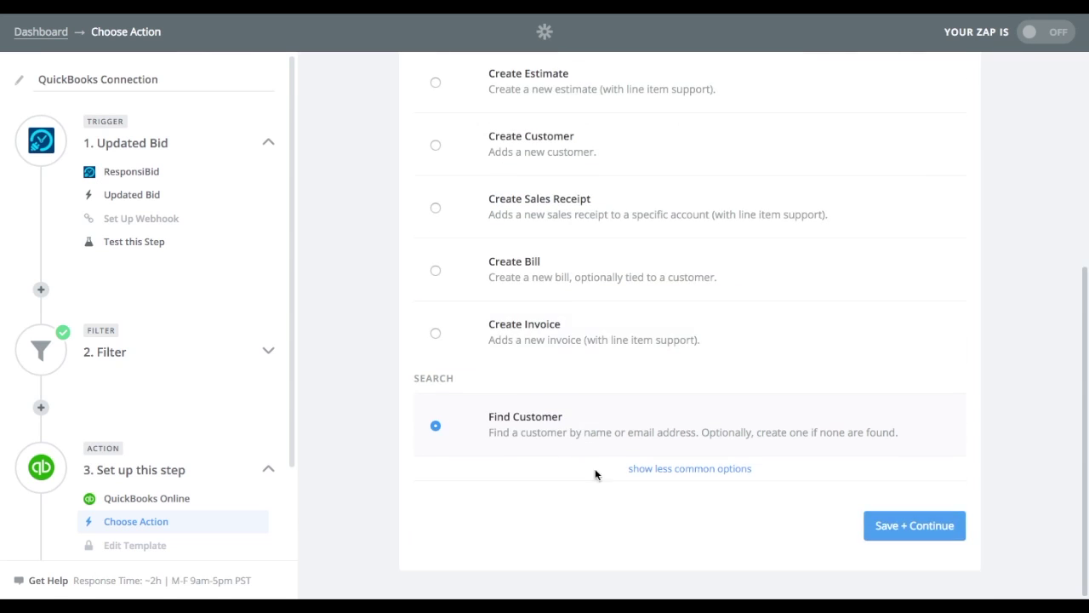
{"action": "left_click", "coordinate": [894, 528]}
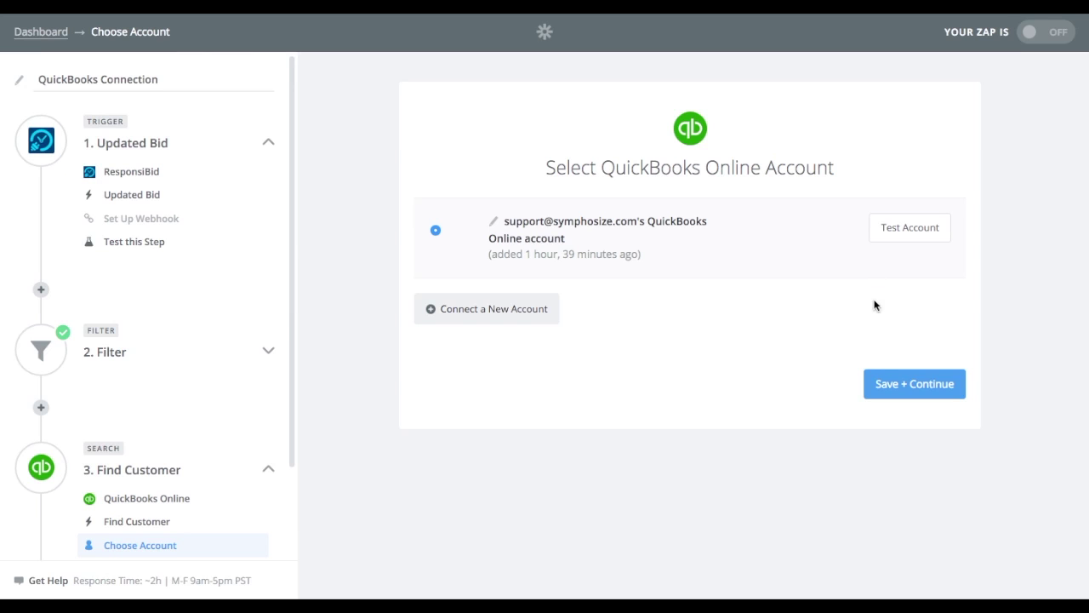
Step: Confirm the QuickBooks account, search customers by Email using the bid's Email Address, and create them if missing
{"action": "left_click", "coordinate": [895, 385]}
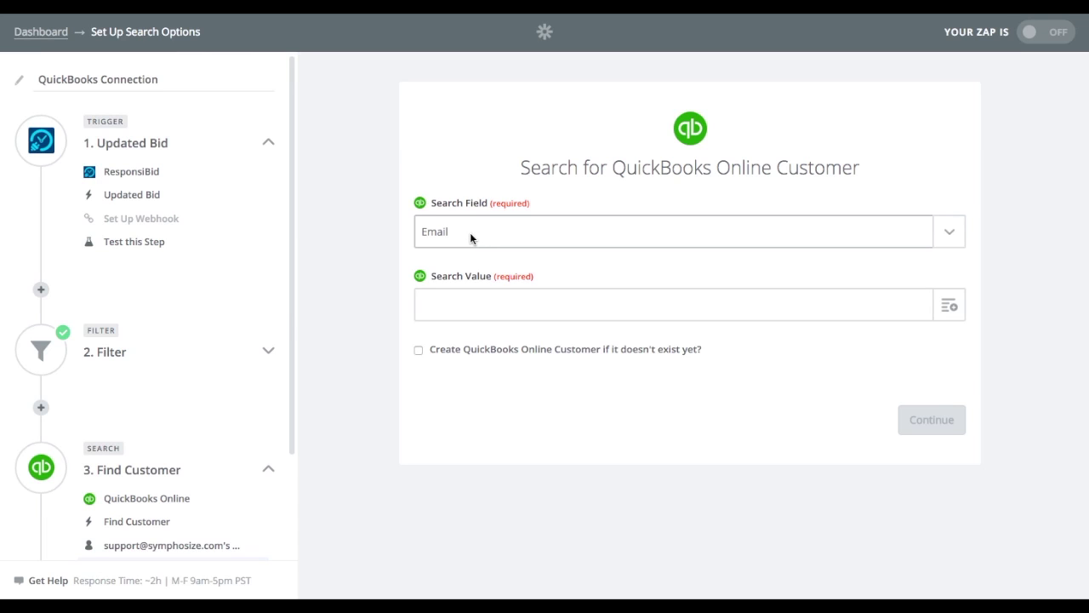
{"action": "left_click", "coordinate": [470, 234]}
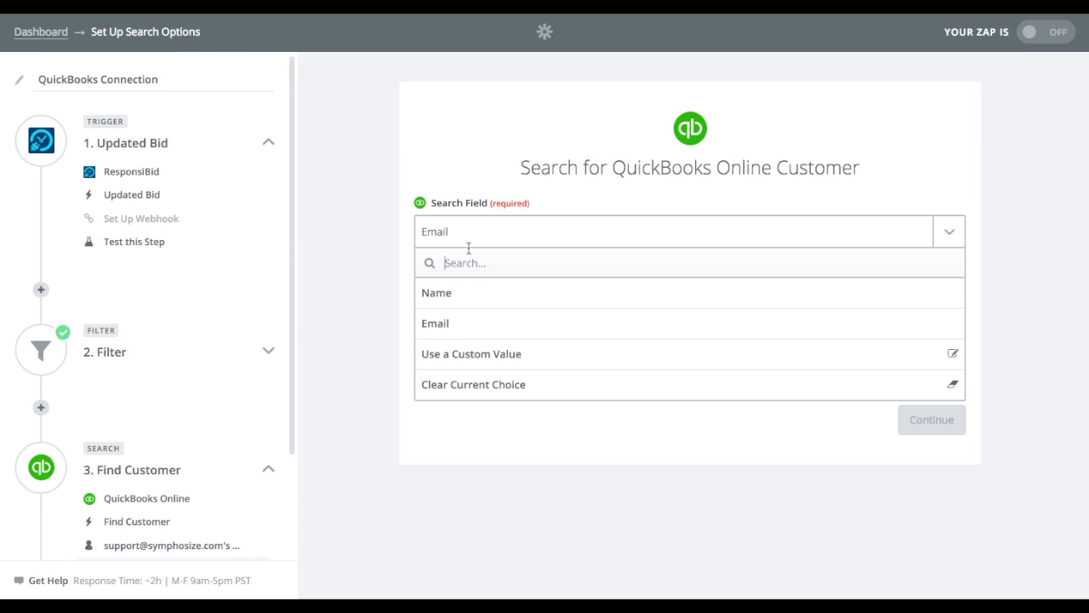
{"action": "left_click", "coordinate": [457, 326]}
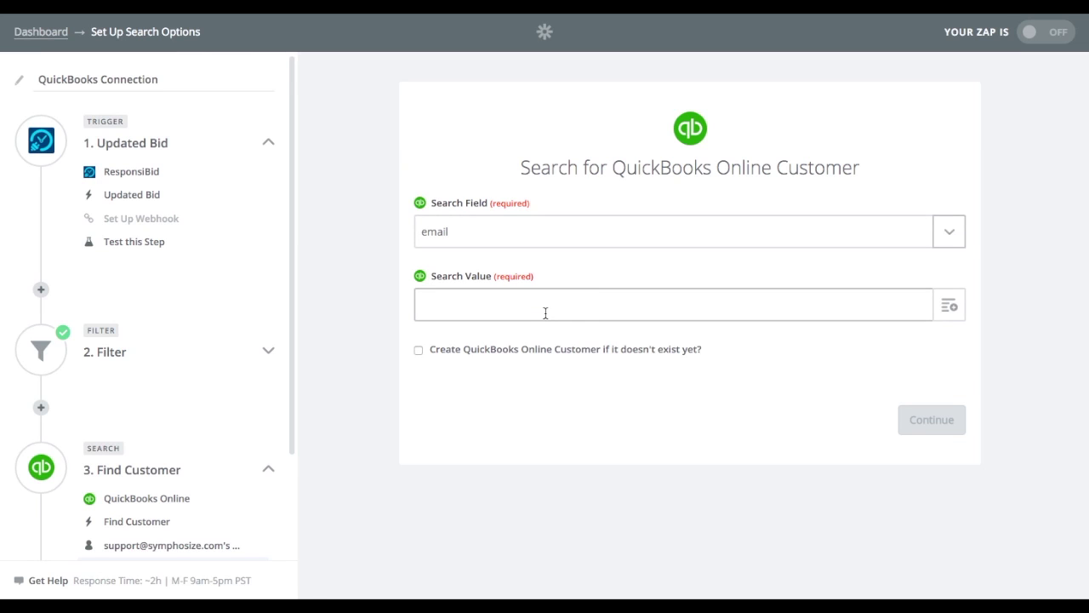
{"action": "left_click", "coordinate": [938, 313]}
{"action": "left_click", "coordinate": [938, 313]}
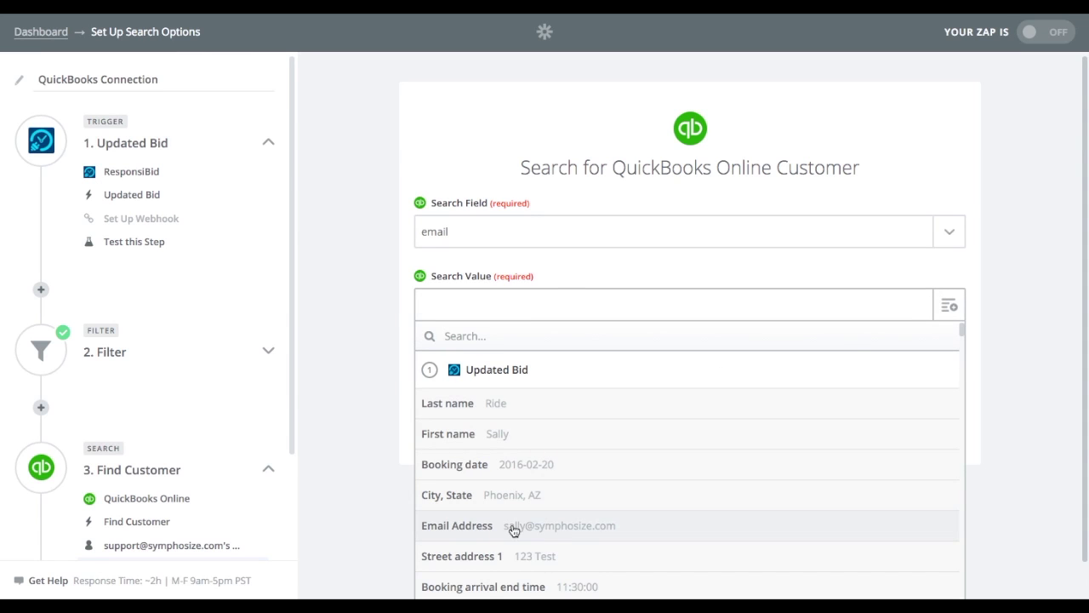
{"action": "left_click", "coordinate": [641, 528]}
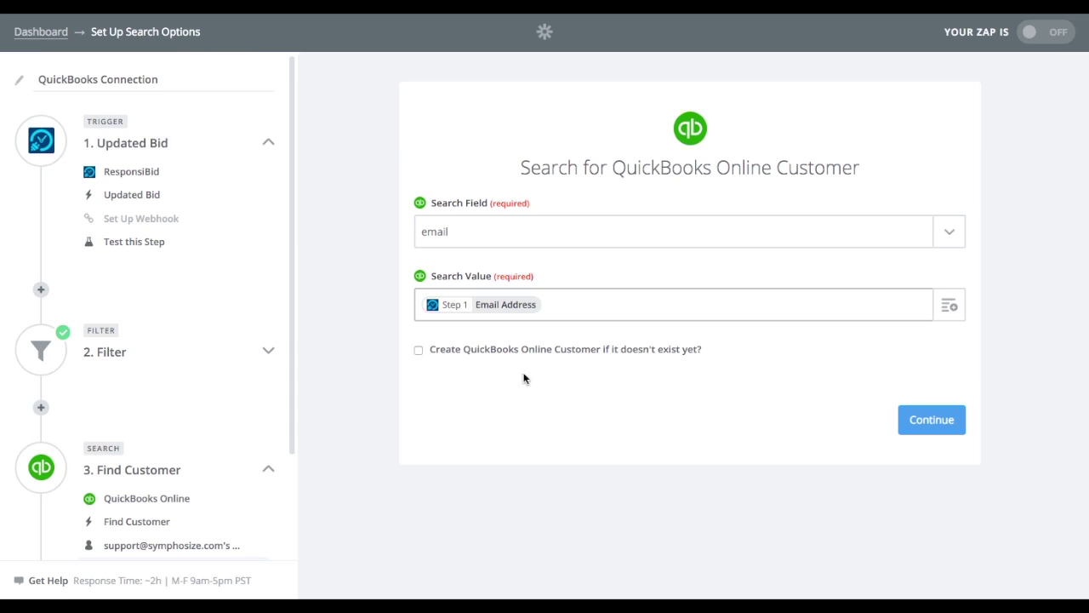
{"action": "left_click", "coordinate": [419, 350]}
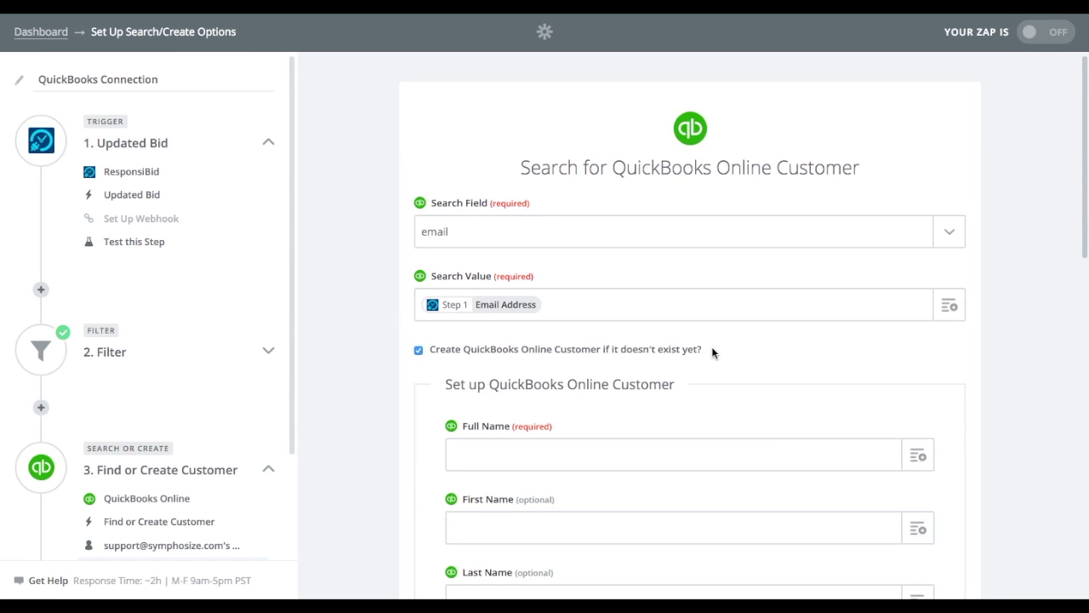
Step: Map Full Name to the bid's first and last name, and fill First Name and Last Name likewise
{"action": "scroll", "coordinate": [365, 338], "scroll_direction": "down", "scroll_amount": 2}
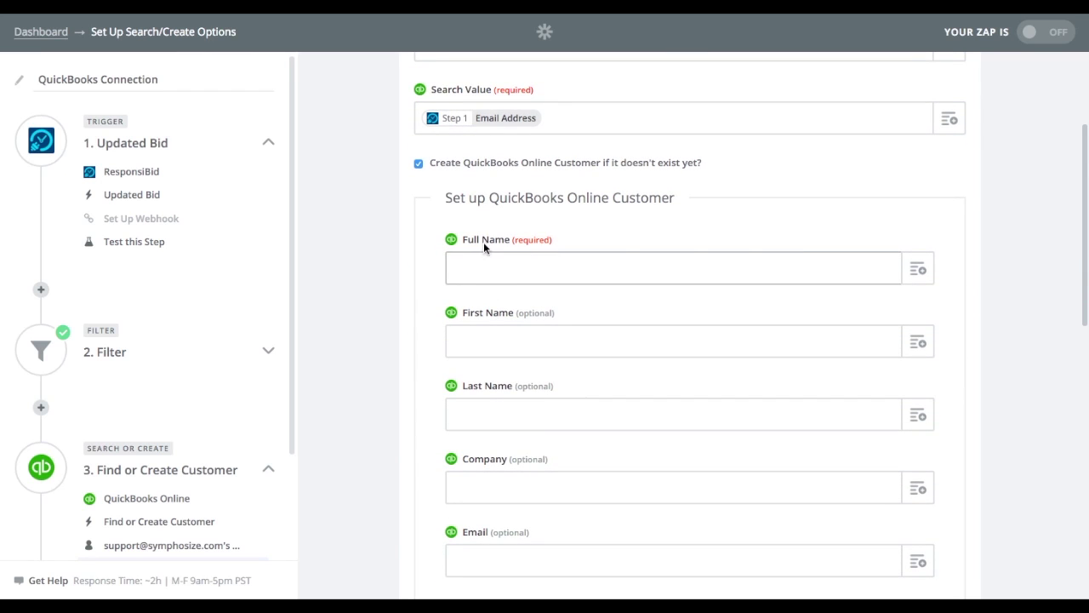
{"action": "left_click", "coordinate": [919, 269]}
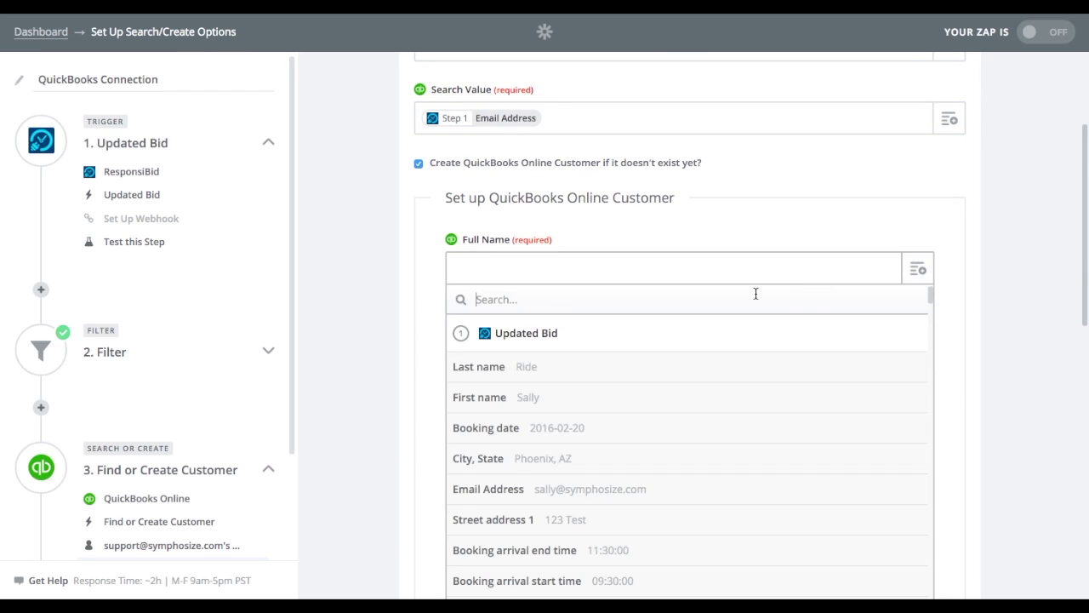
{"action": "left_click", "coordinate": [502, 397]}
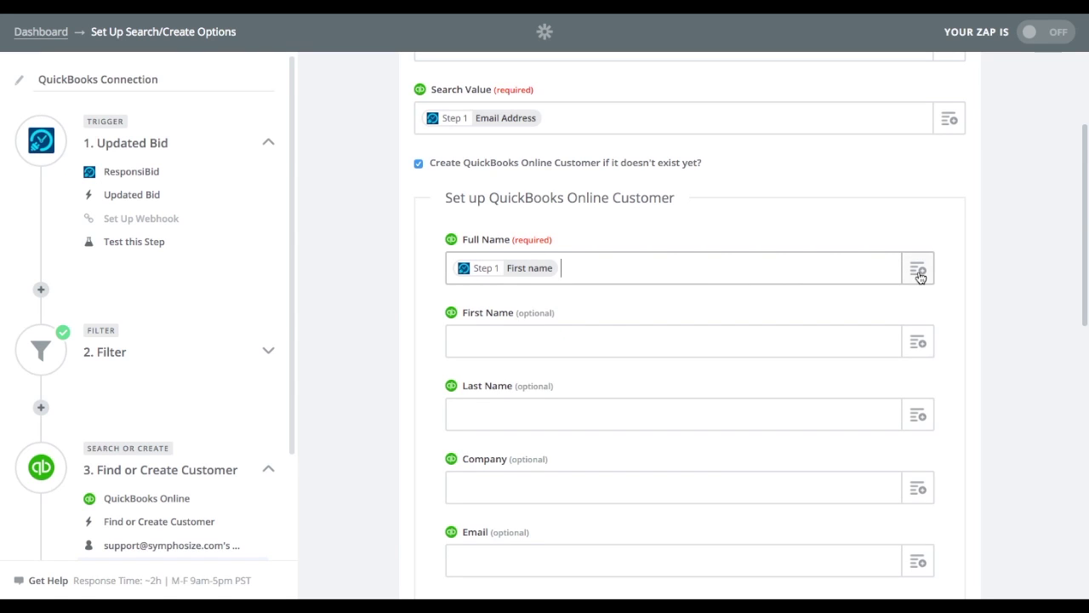
{"action": "left_click", "coordinate": [788, 281]}
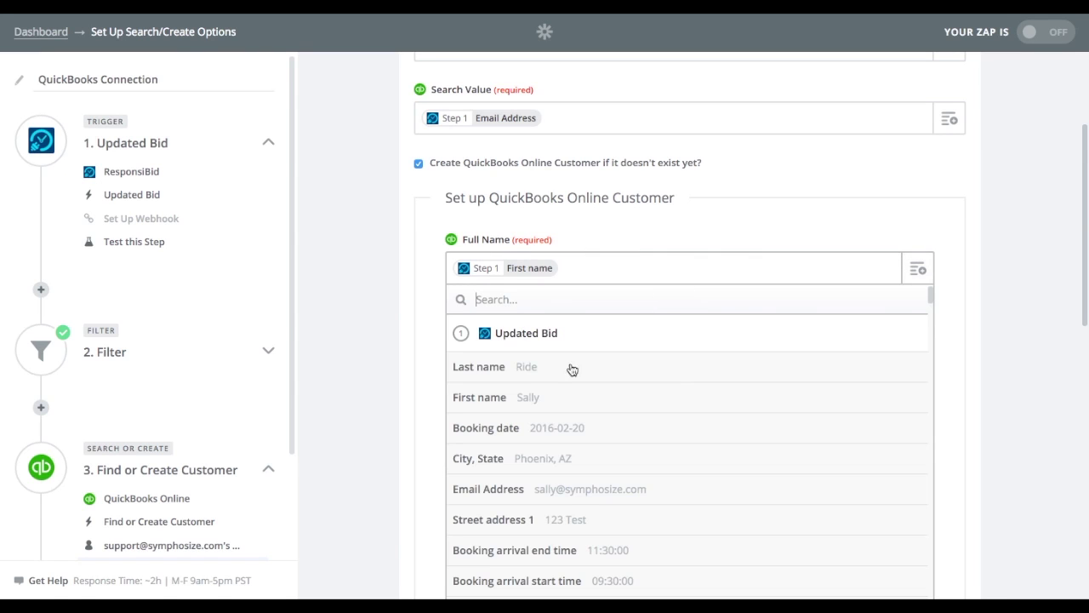
{"action": "left_click", "coordinate": [546, 370]}
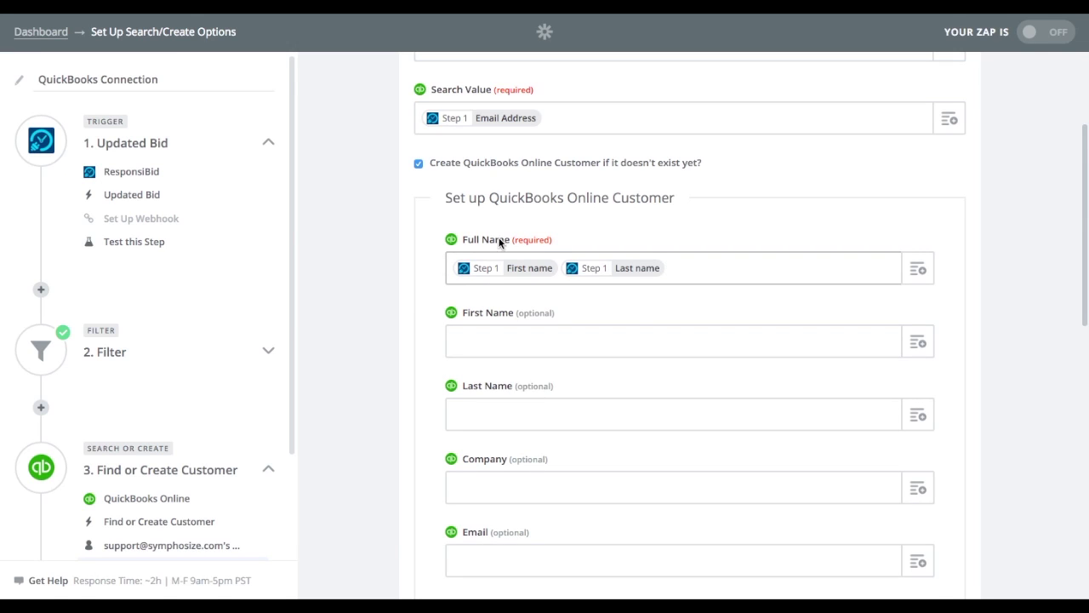
{"action": "left_click", "coordinate": [590, 345]}
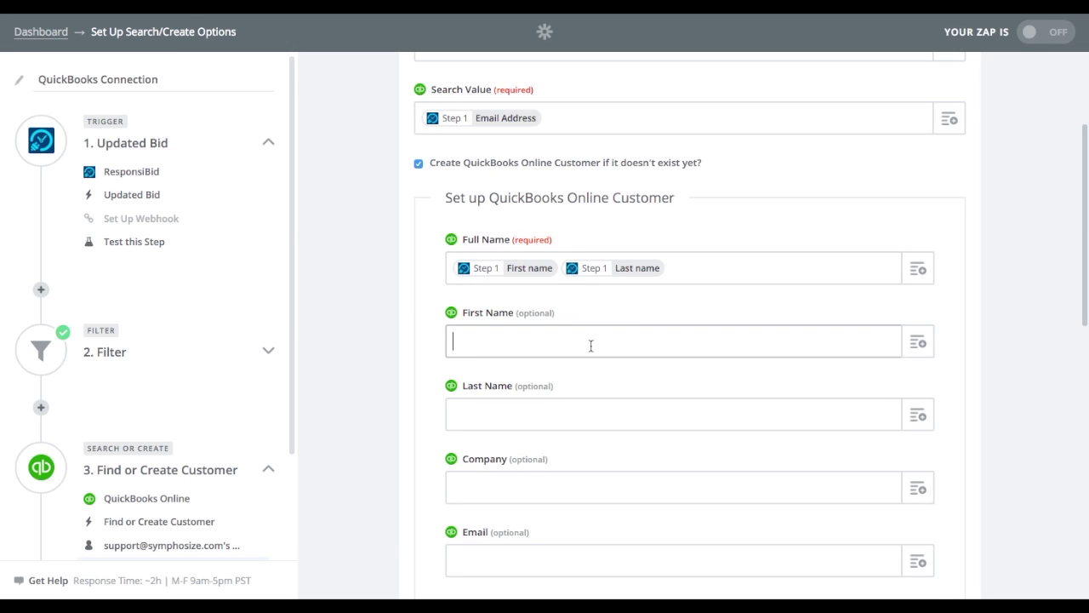
{"action": "left_click", "coordinate": [918, 341]}
{"action": "left_click", "coordinate": [521, 470]}
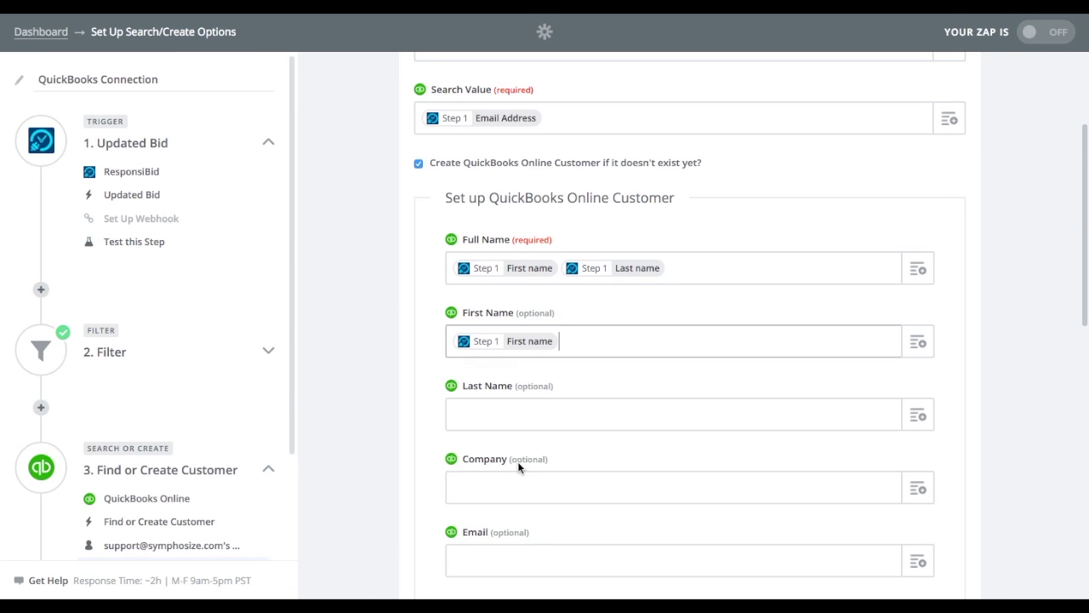
{"action": "left_click", "coordinate": [523, 422]}
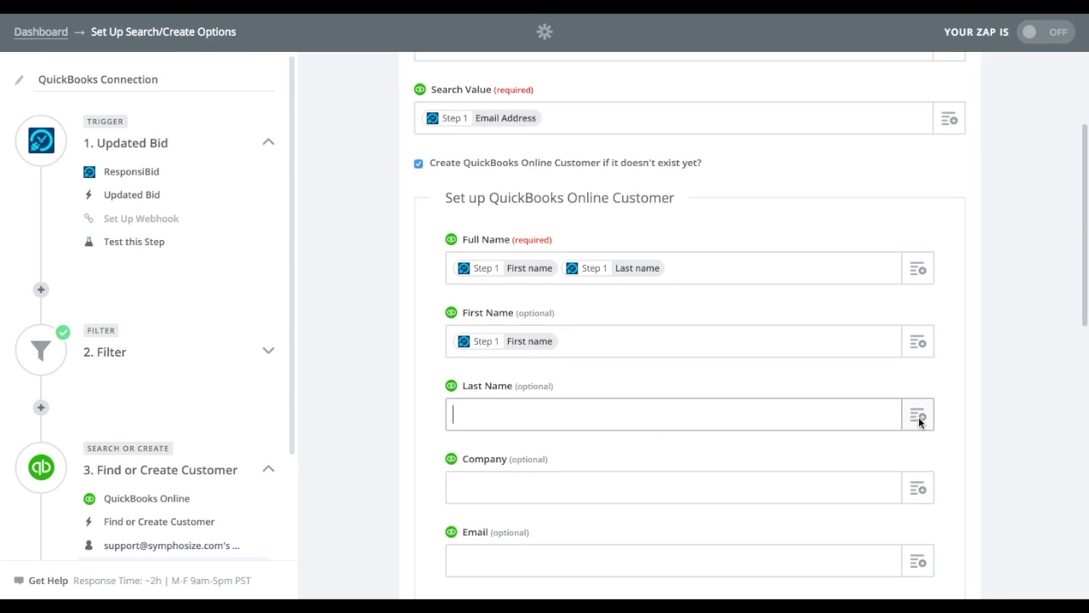
{"action": "left_click", "coordinate": [601, 417]}
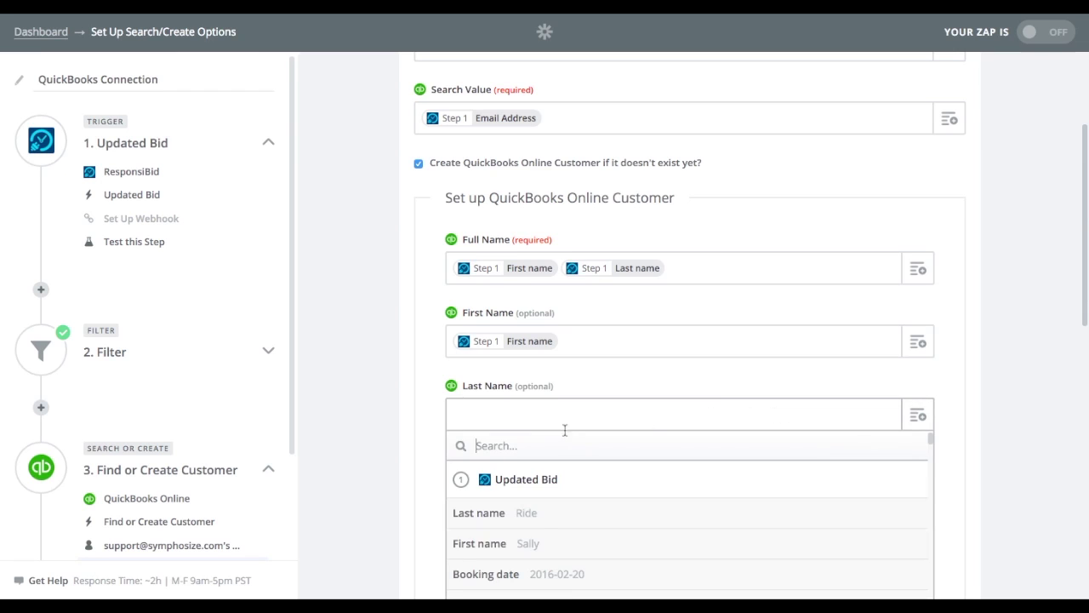
{"action": "left_click", "coordinate": [534, 518]}
Step: Fill Company, Email and Phone from the bid's Company name, Email Address and Phone 1
{"action": "scroll", "coordinate": [335, 480], "scroll_direction": "down", "scroll_amount": 2}
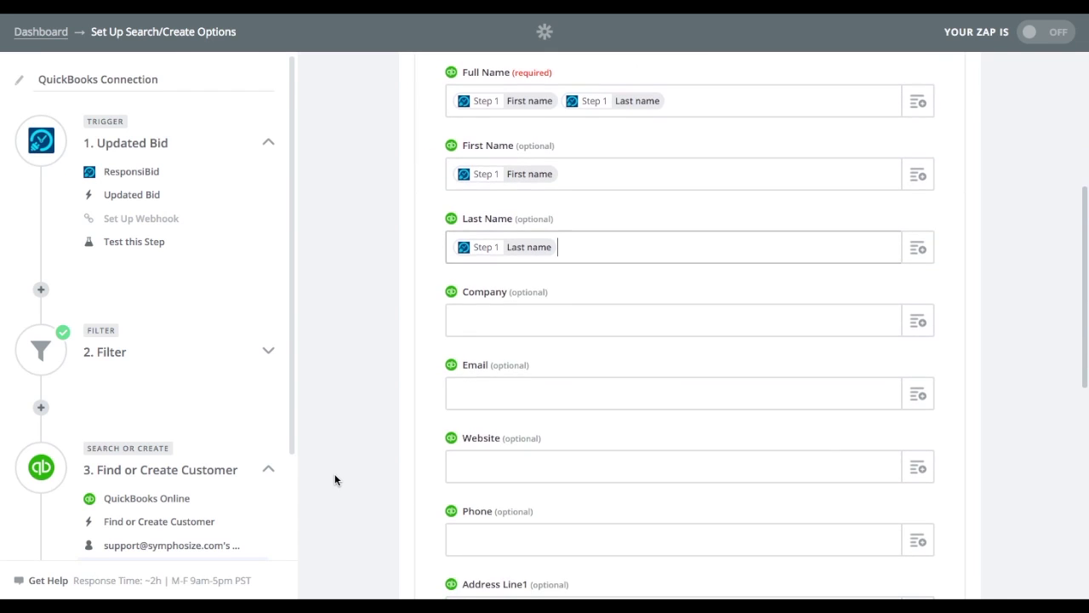
{"action": "left_click", "coordinate": [605, 316]}
{"action": "left_click", "coordinate": [917, 320]}
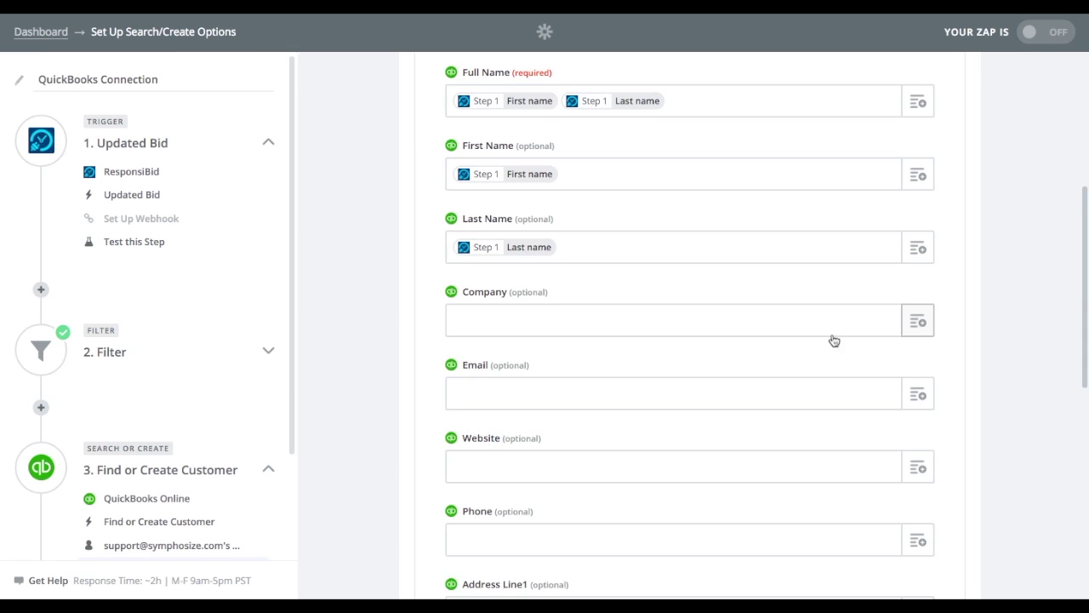
{"action": "scroll", "coordinate": [534, 479], "scroll_direction": "down", "scroll_amount": 2}
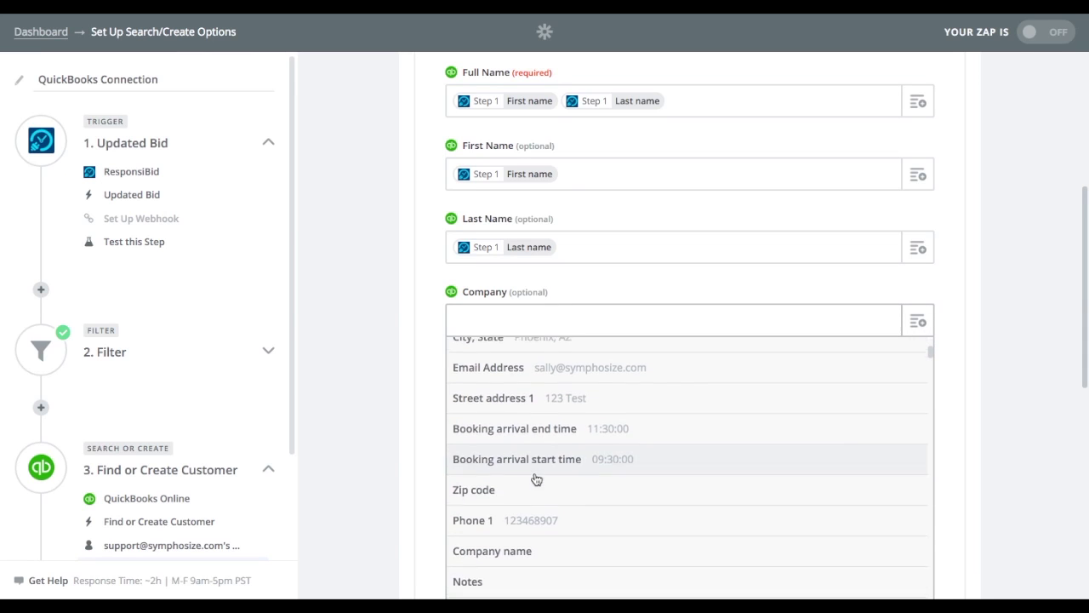
{"action": "left_click", "coordinate": [508, 555]}
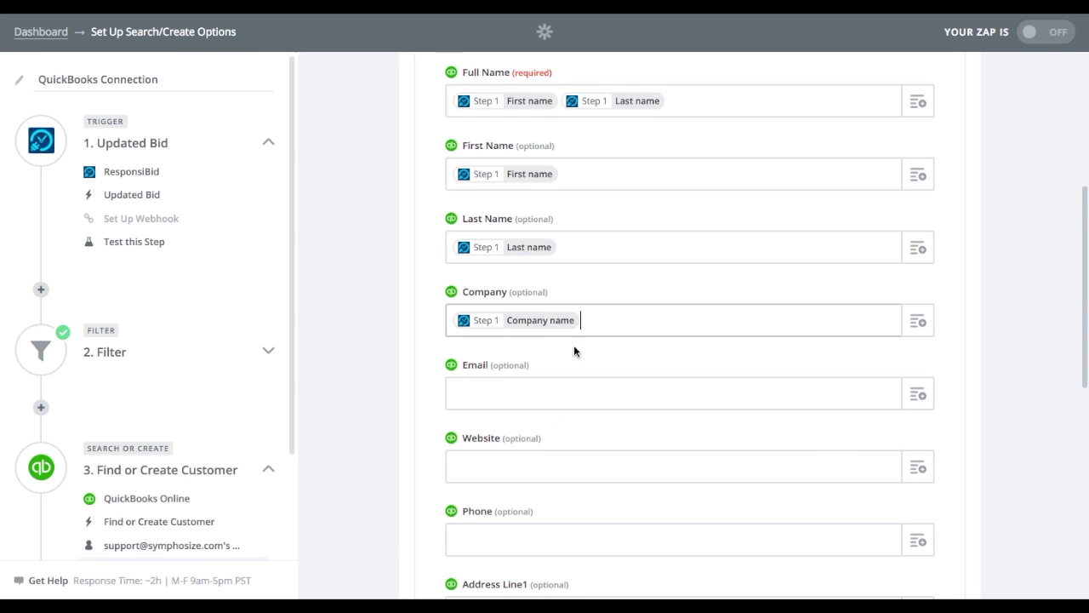
{"action": "left_click", "coordinate": [527, 404]}
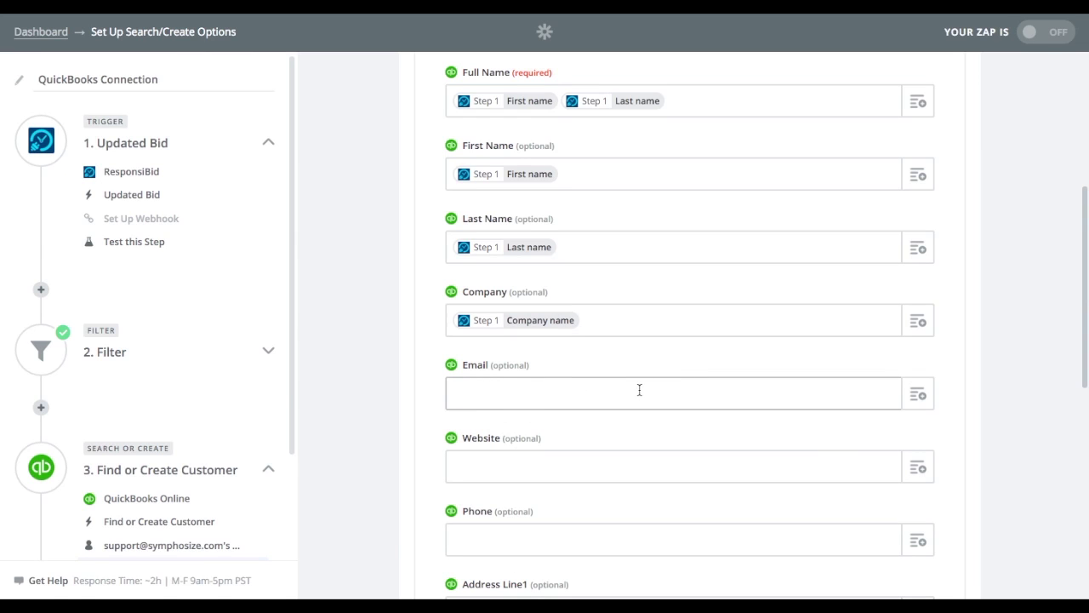
{"action": "left_click", "coordinate": [918, 394]}
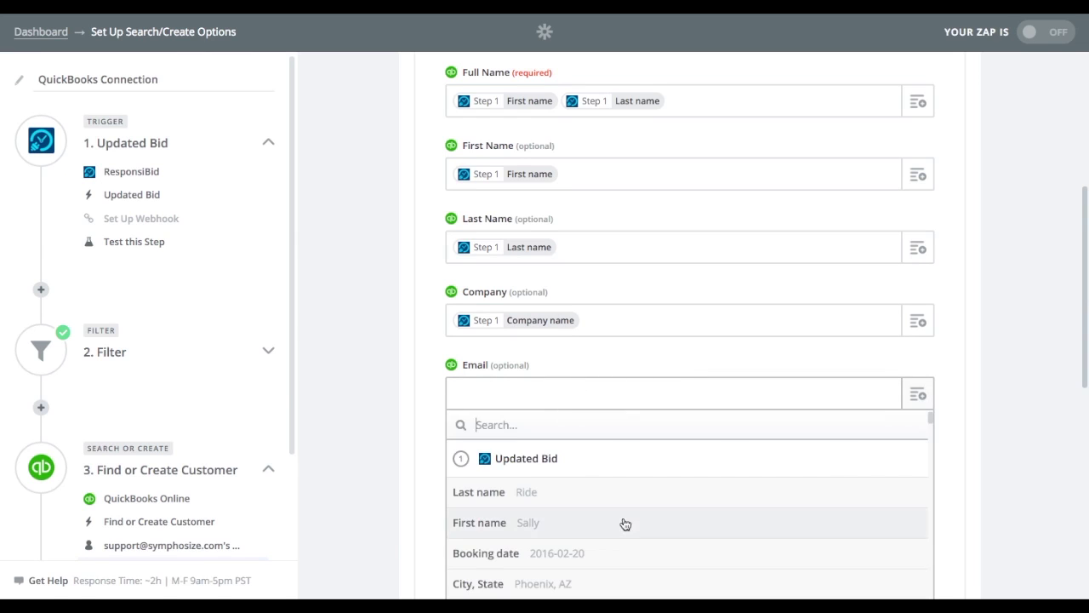
{"action": "scroll", "coordinate": [562, 528], "scroll_direction": "down", "scroll_amount": 2}
{"action": "left_click", "coordinate": [561, 522]}
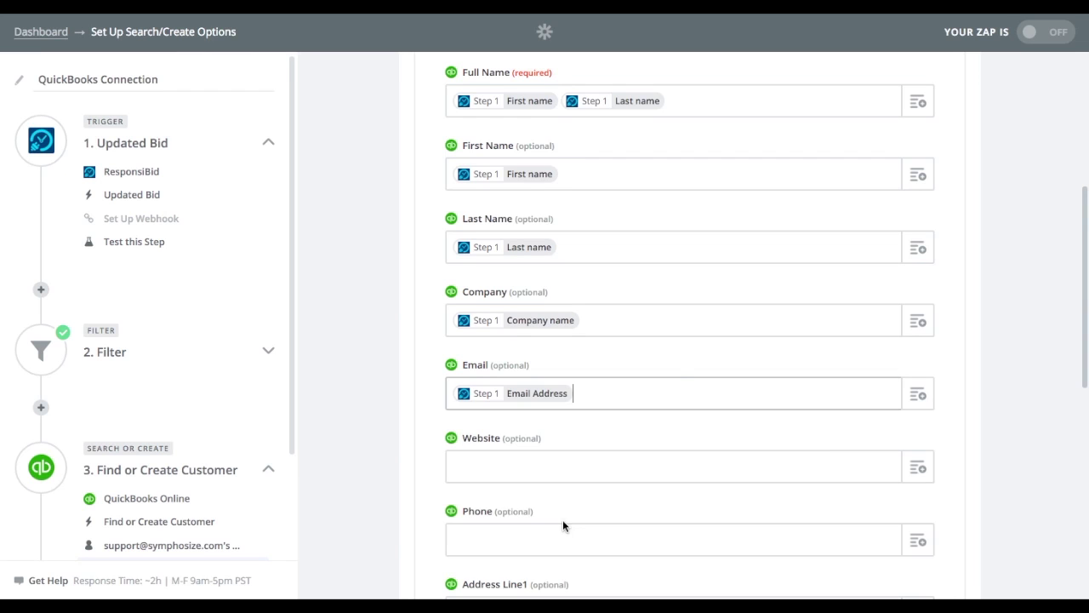
{"action": "scroll", "coordinate": [375, 459], "scroll_direction": "down", "scroll_amount": 2}
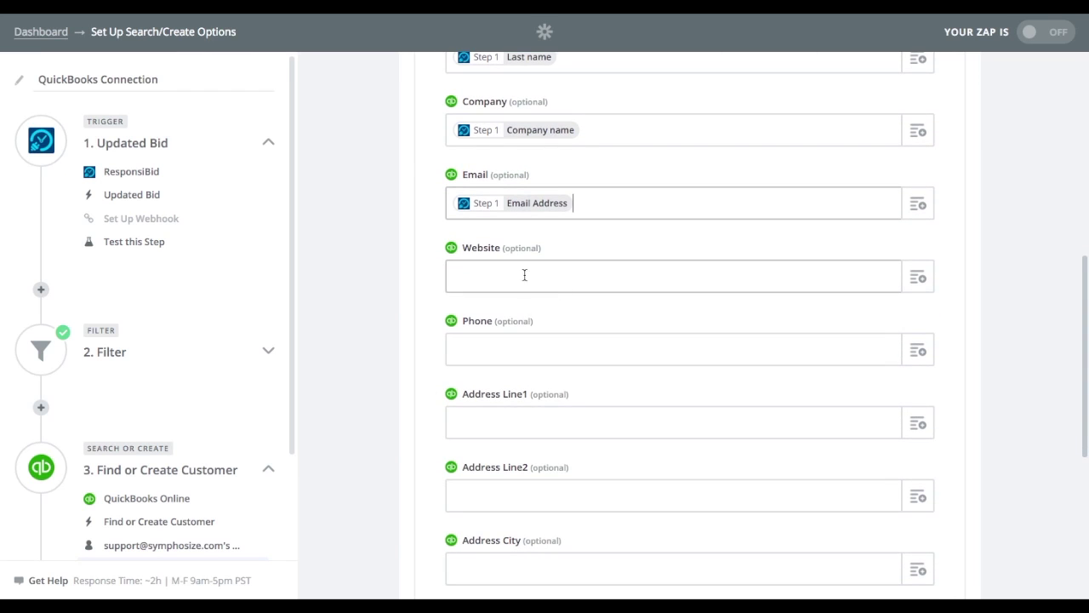
{"action": "left_click", "coordinate": [514, 349]}
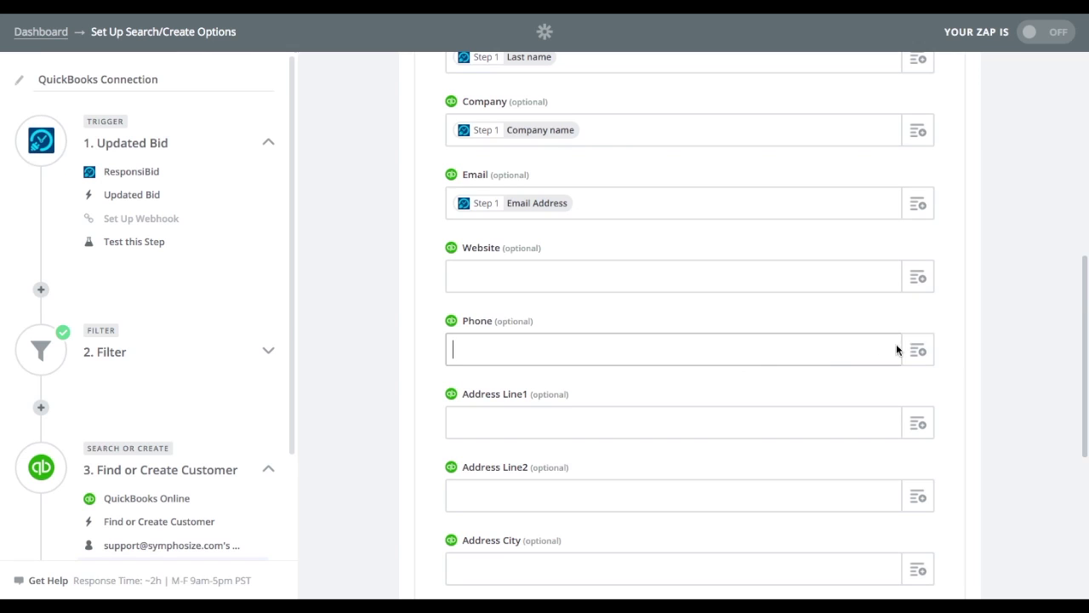
{"action": "left_click", "coordinate": [919, 352]}
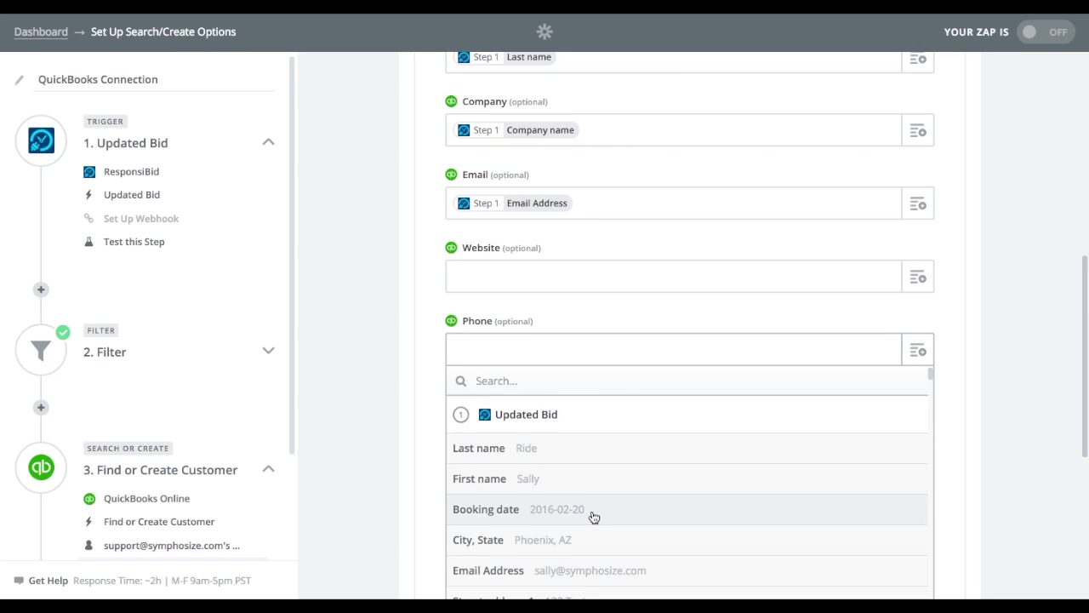
{"action": "scroll", "coordinate": [591, 510], "scroll_direction": "down", "scroll_amount": 3}
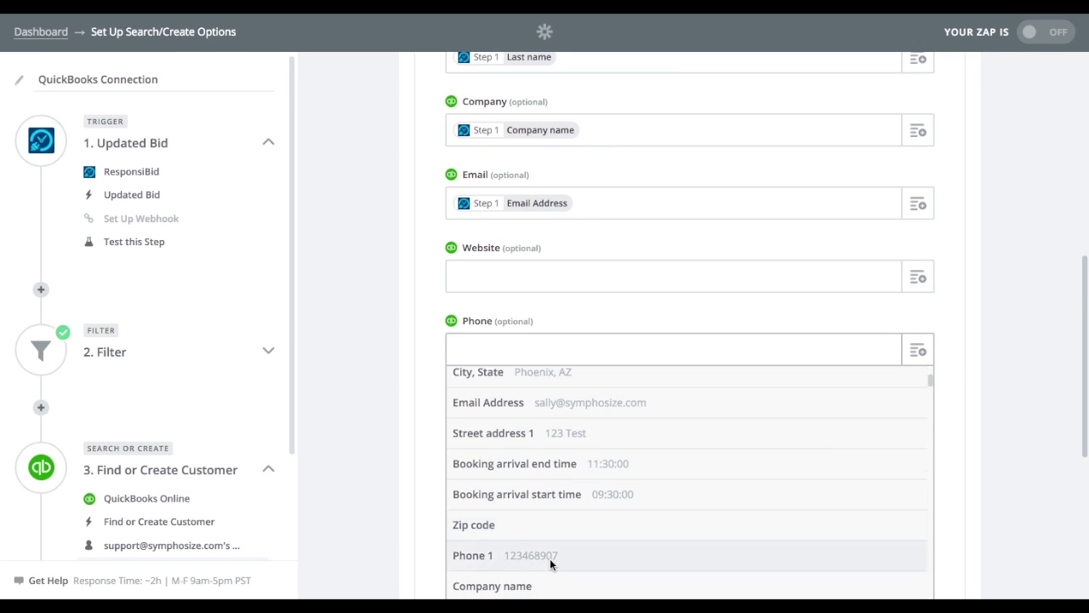
{"action": "left_click", "coordinate": [550, 559]}
Step: Map Address Line1, Line2 and City to the bid's Street address 1, Street address 2 and City, State
{"action": "left_click", "coordinate": [534, 423]}
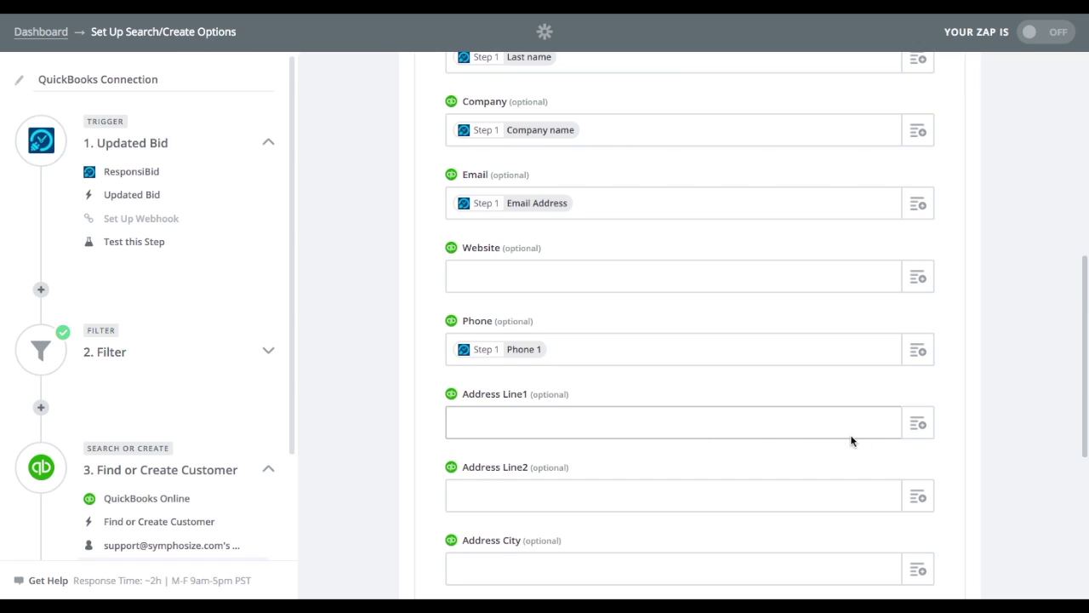
{"action": "left_click", "coordinate": [918, 423]}
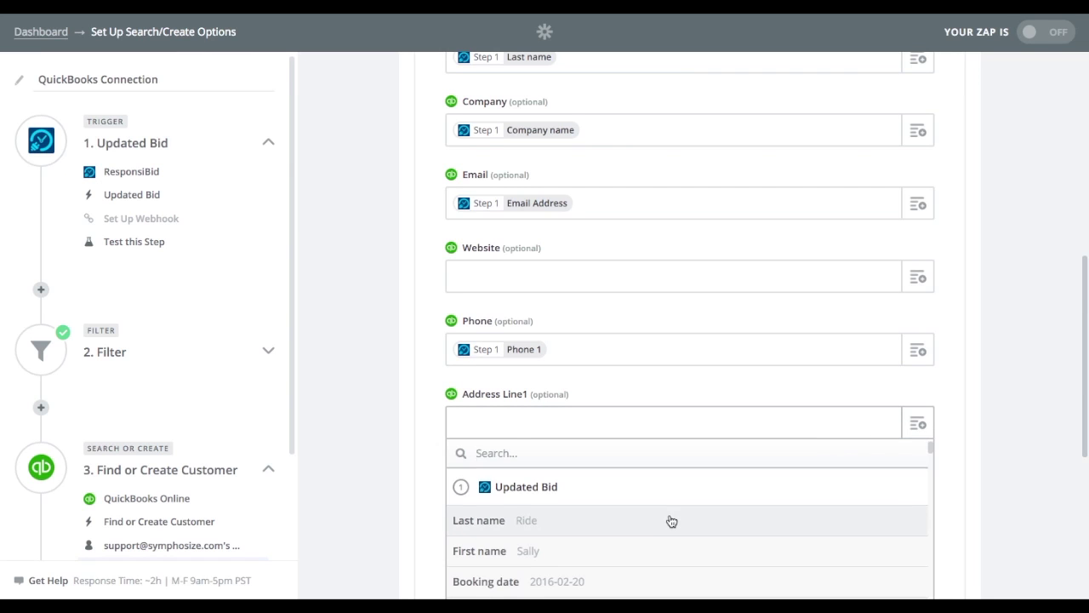
{"action": "scroll", "coordinate": [670, 520], "scroll_direction": "down", "scroll_amount": 5}
{"action": "left_click", "coordinate": [630, 491]}
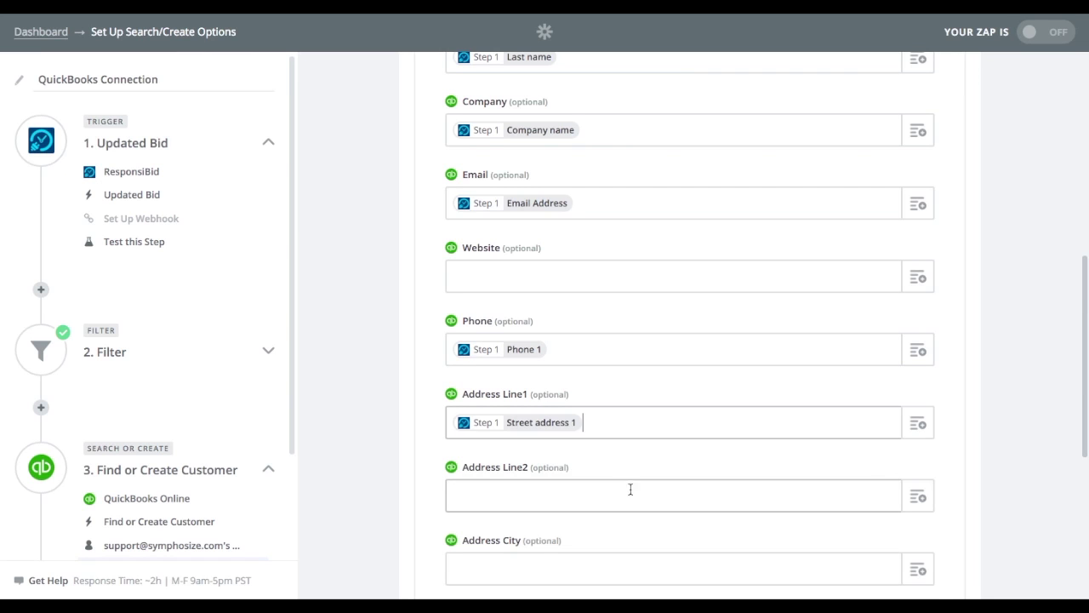
{"action": "left_click", "coordinate": [586, 498]}
{"action": "left_click", "coordinate": [911, 494]}
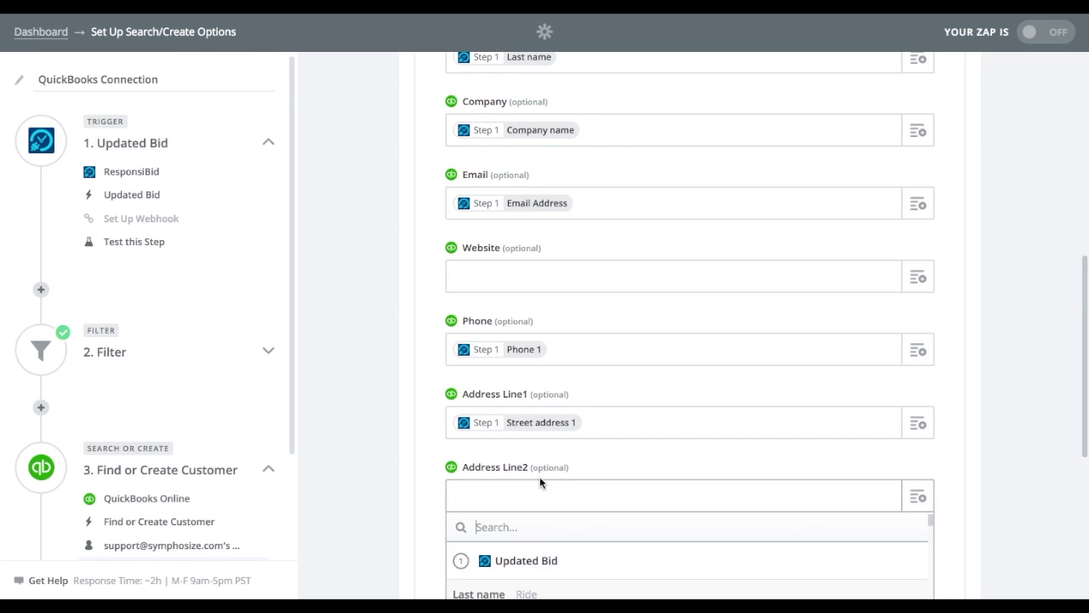
{"action": "scroll", "coordinate": [394, 444], "scroll_direction": "down", "scroll_amount": 4}
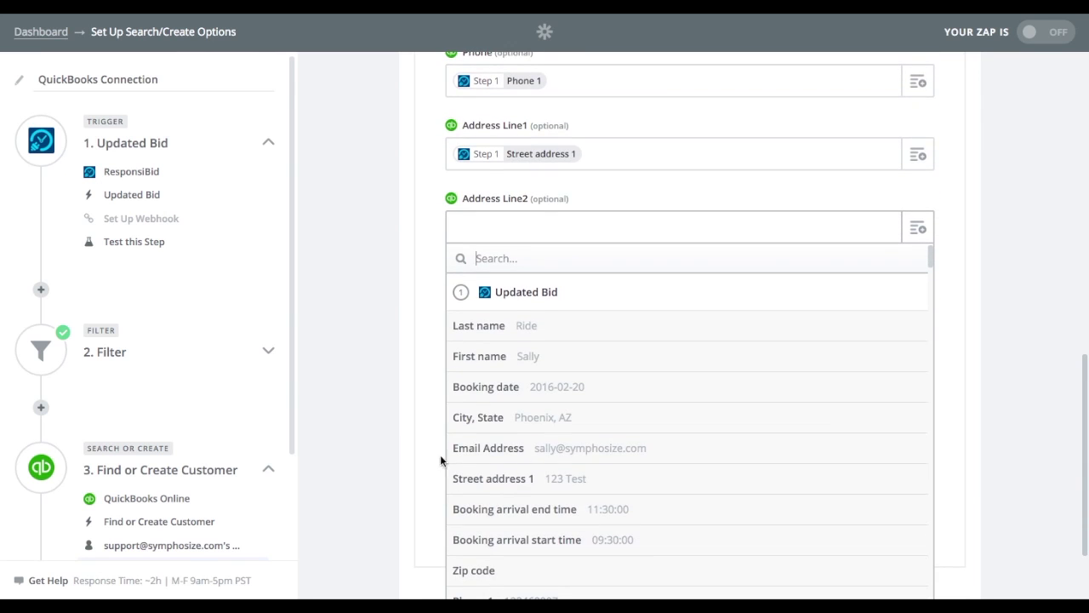
{"action": "scroll", "coordinate": [489, 516], "scroll_direction": "down", "scroll_amount": 2}
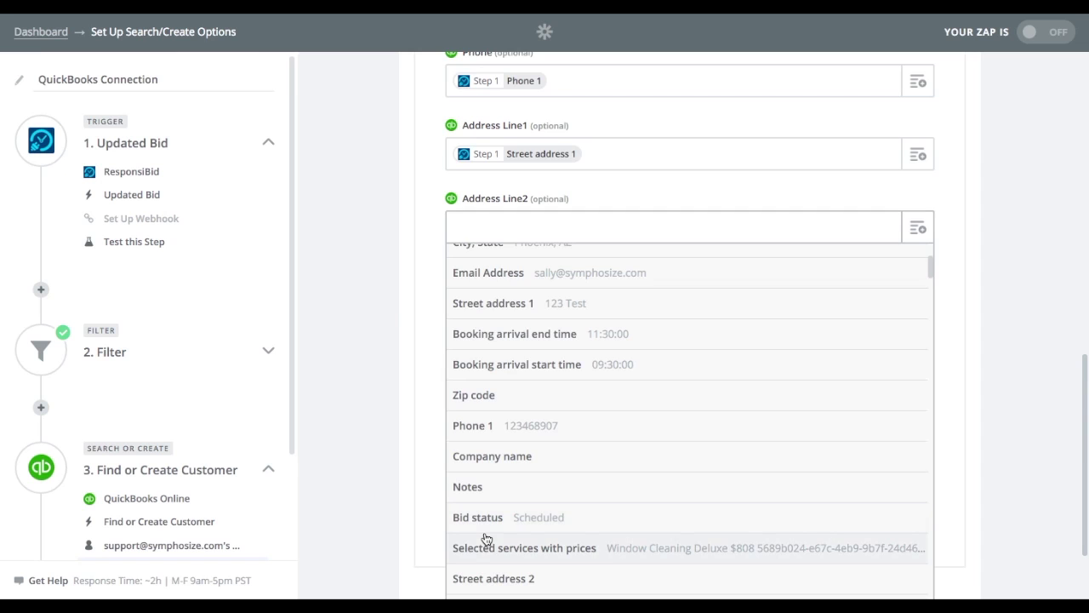
{"action": "scroll", "coordinate": [486, 539], "scroll_direction": "down", "scroll_amount": 2}
{"action": "left_click", "coordinate": [491, 532]}
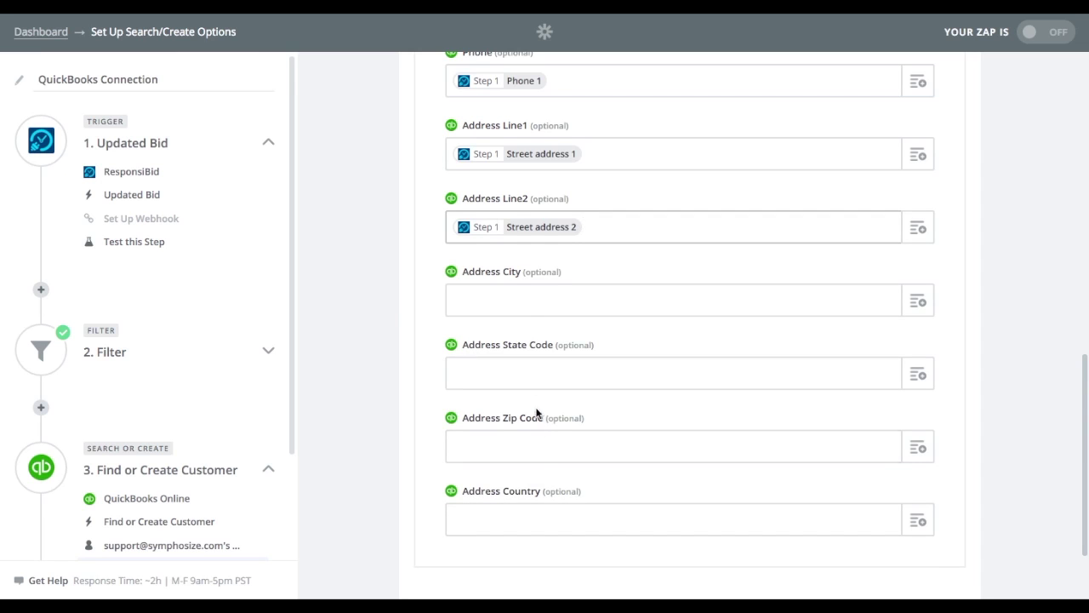
{"action": "left_click", "coordinate": [521, 303]}
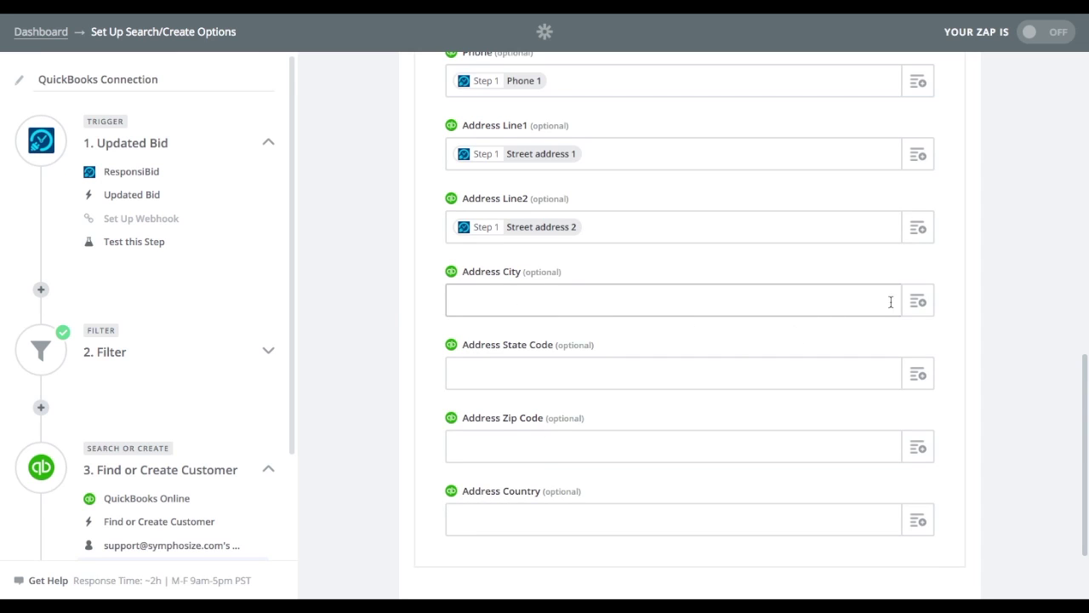
{"action": "left_click", "coordinate": [921, 300]}
{"action": "left_click", "coordinate": [814, 311]}
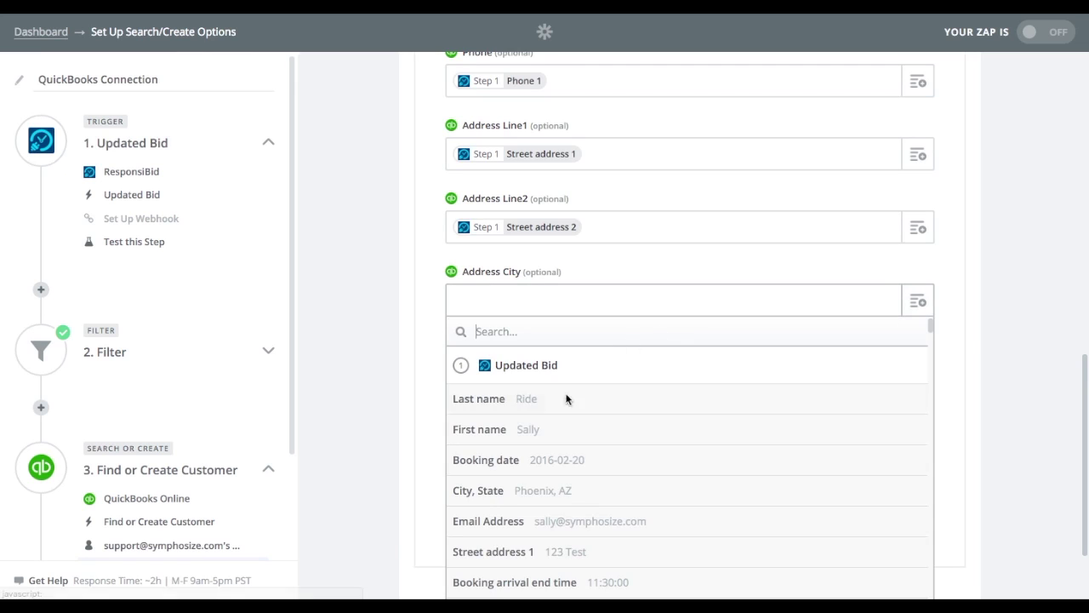
{"action": "left_click", "coordinate": [499, 498]}
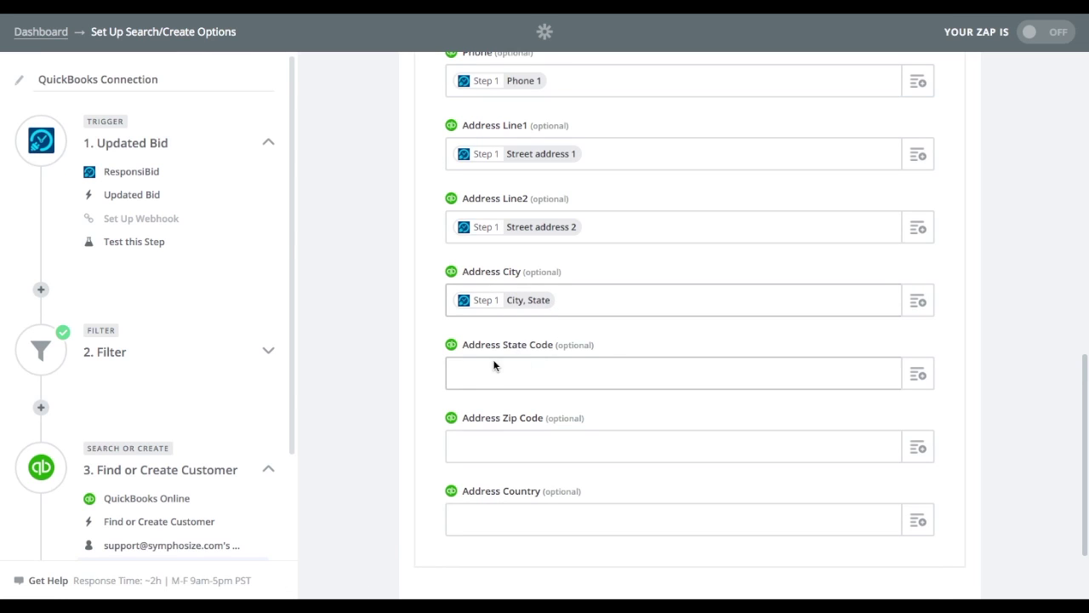
Step: Map Zip Code to the bid's Zip code, set Address Country to United States, and submit
{"action": "left_click", "coordinate": [538, 449]}
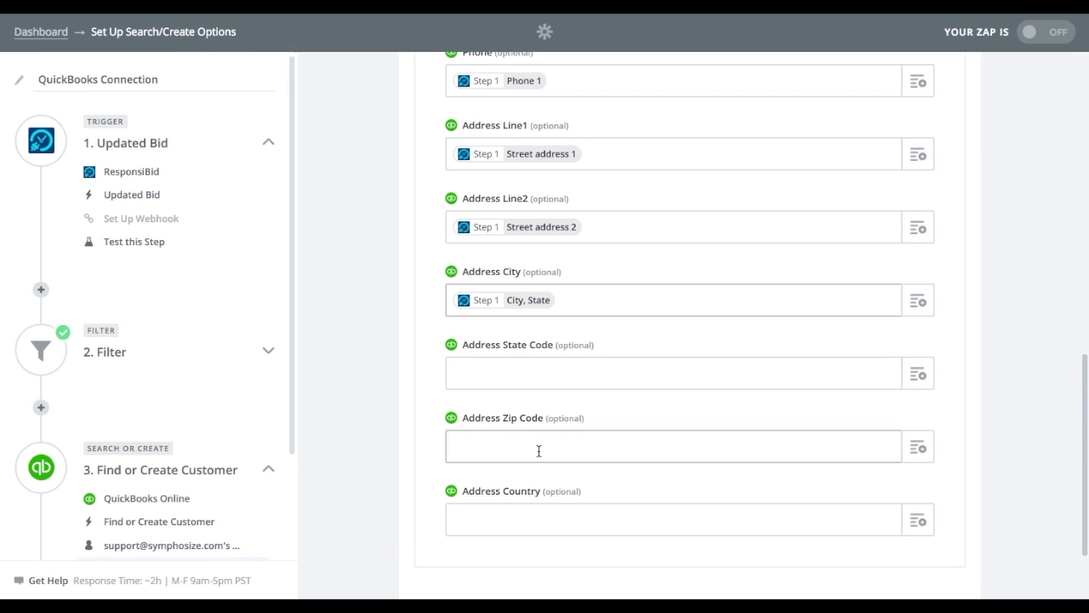
{"action": "left_click", "coordinate": [932, 446]}
{"action": "scroll", "coordinate": [631, 542], "scroll_direction": "down", "scroll_amount": 5}
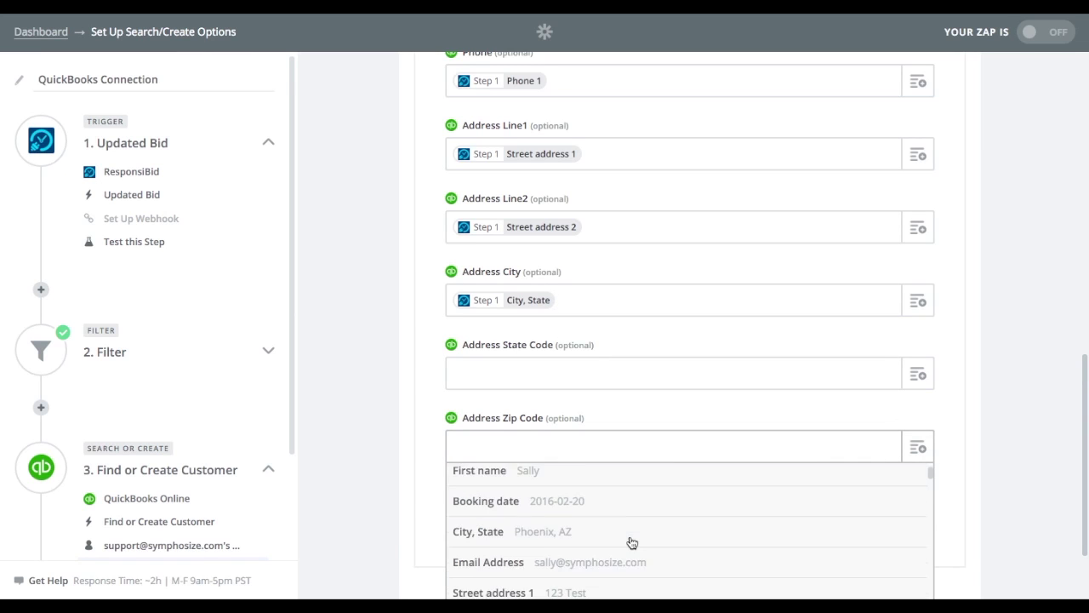
{"action": "left_click", "coordinate": [554, 569]}
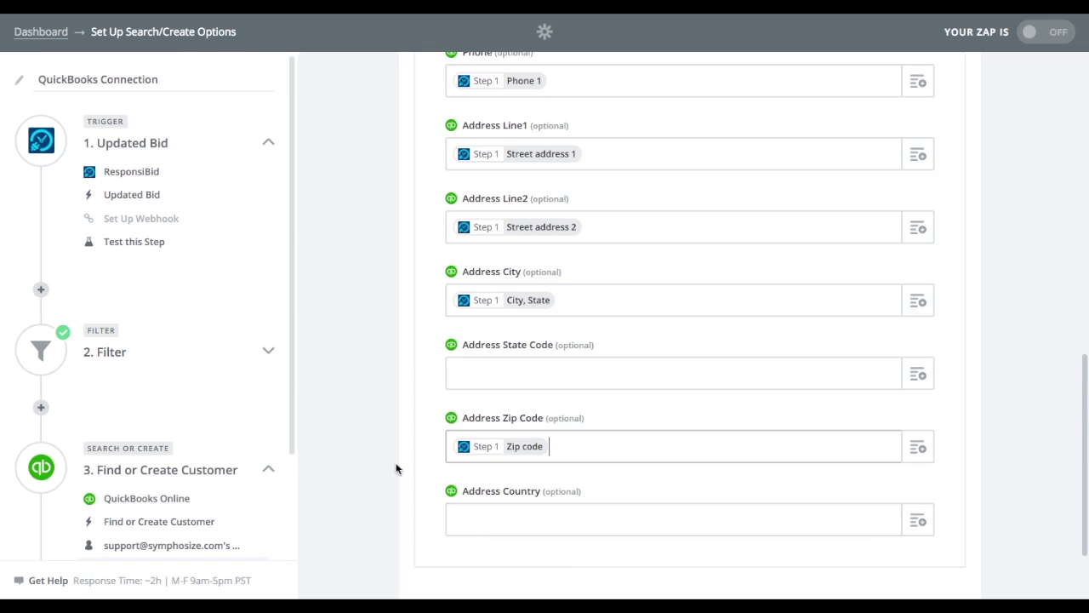
{"action": "scroll", "coordinate": [377, 460], "scroll_direction": "down", "scroll_amount": 1}
{"action": "scroll", "coordinate": [377, 459], "scroll_direction": "down", "scroll_amount": 1}
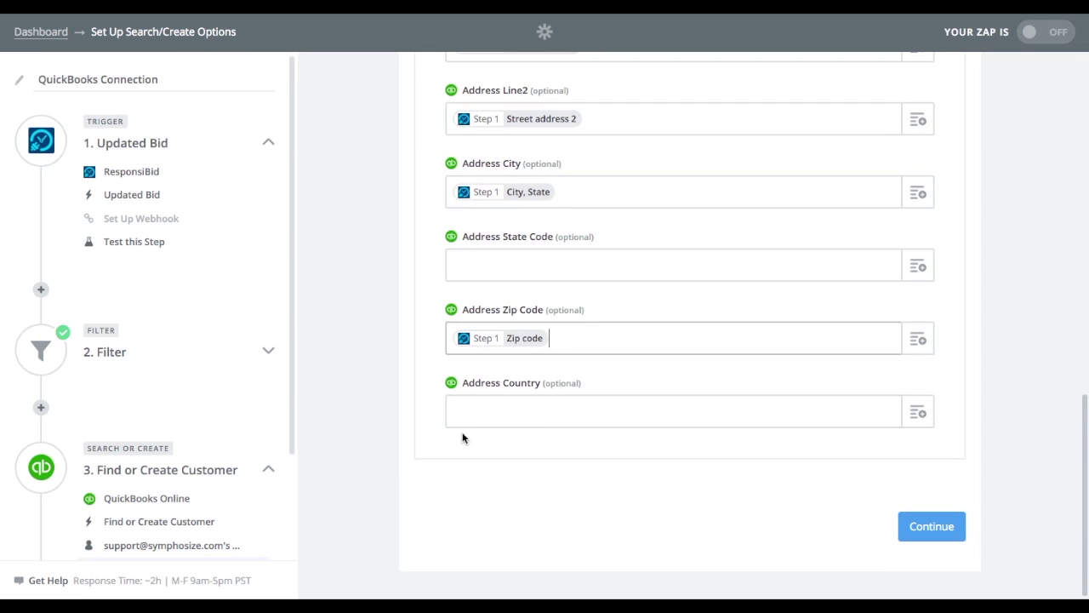
{"action": "left_click", "coordinate": [855, 414]}
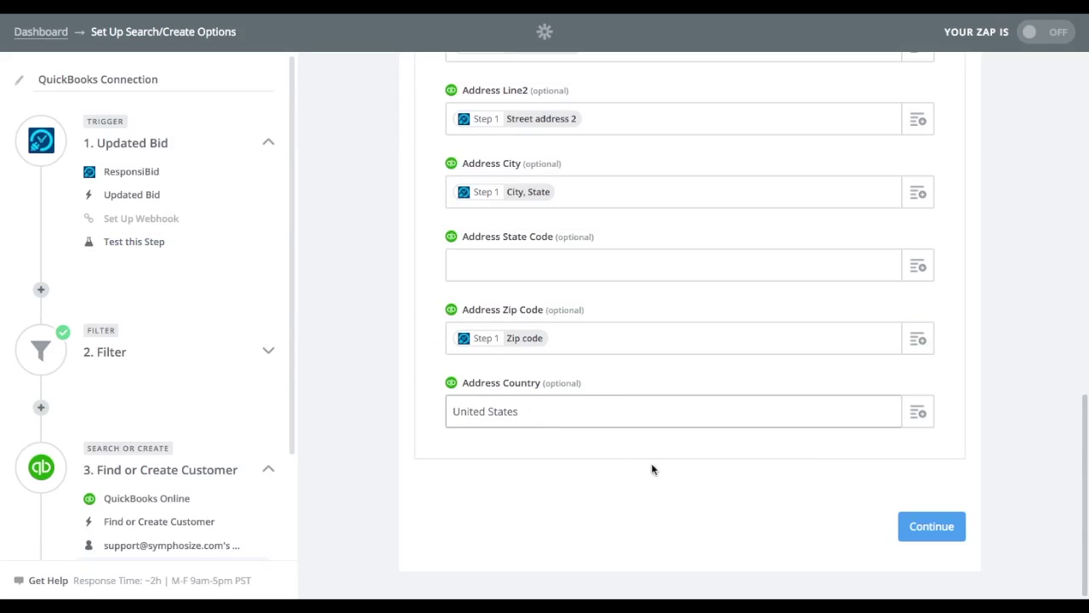
{"action": "left_click", "coordinate": [936, 526]}
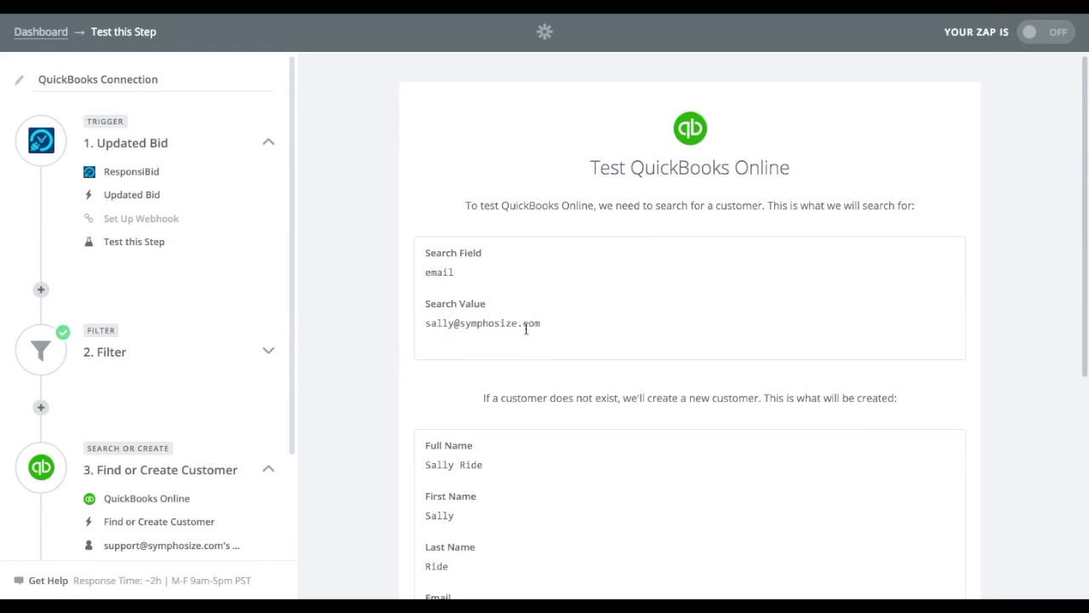
Step: Run the step 3 customer lookup test until it returns a sample QuickBooks customer
{"action": "scroll", "coordinate": [457, 382], "scroll_direction": "down", "scroll_amount": 3}
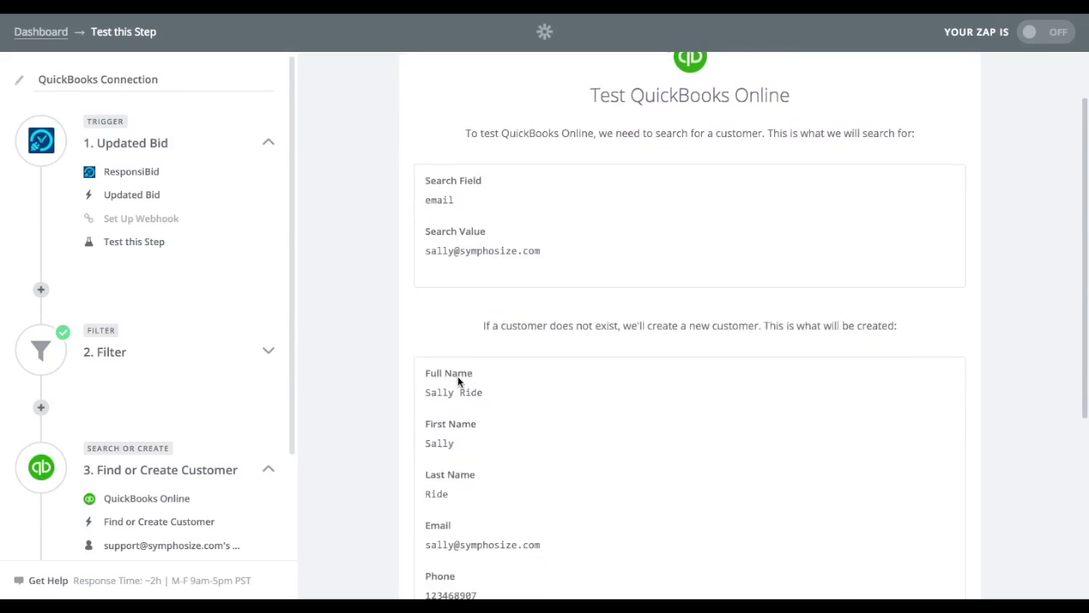
{"action": "scroll", "coordinate": [511, 358], "scroll_direction": "down", "scroll_amount": 2}
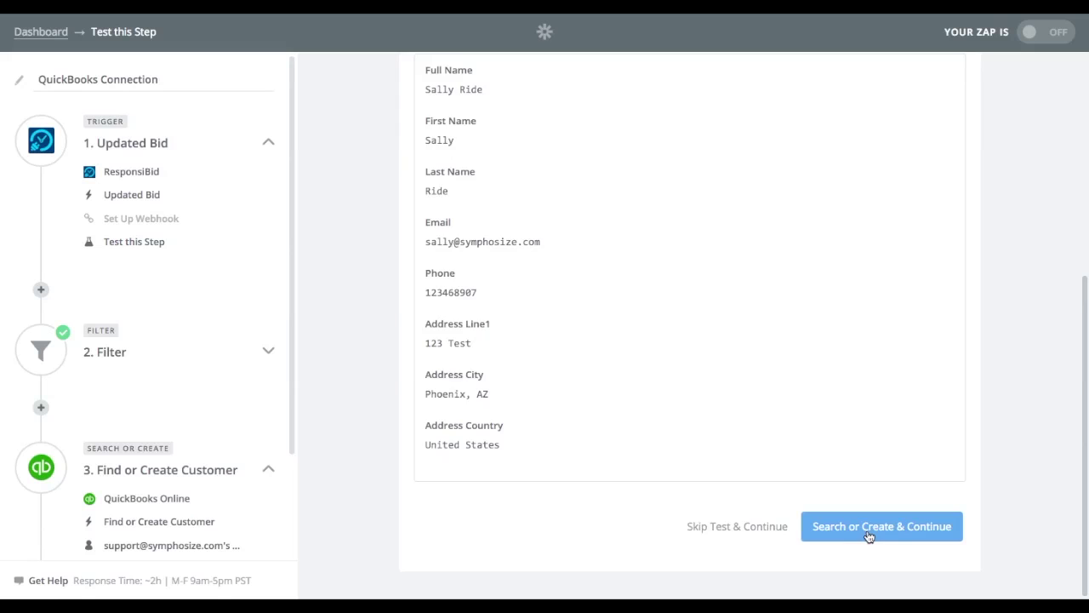
{"action": "left_click", "coordinate": [869, 536]}
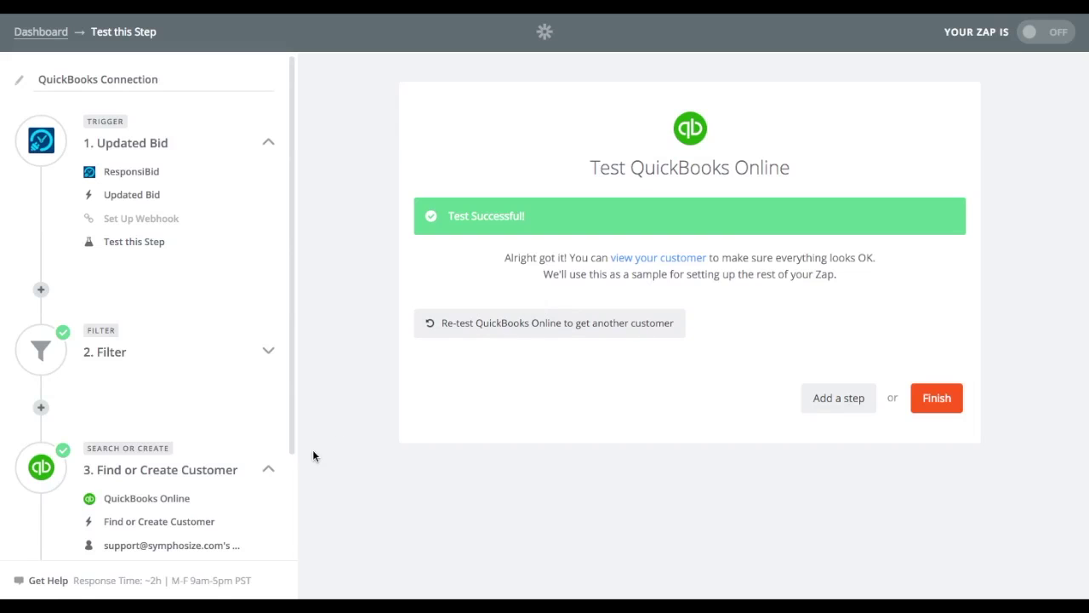
{"action": "scroll", "coordinate": [235, 452], "scroll_direction": "down", "scroll_amount": 3}
{"action": "scroll", "coordinate": [230, 303], "scroll_direction": "up", "scroll_amount": 3}
{"action": "scroll", "coordinate": [187, 372], "scroll_direction": "down", "scroll_amount": 3}
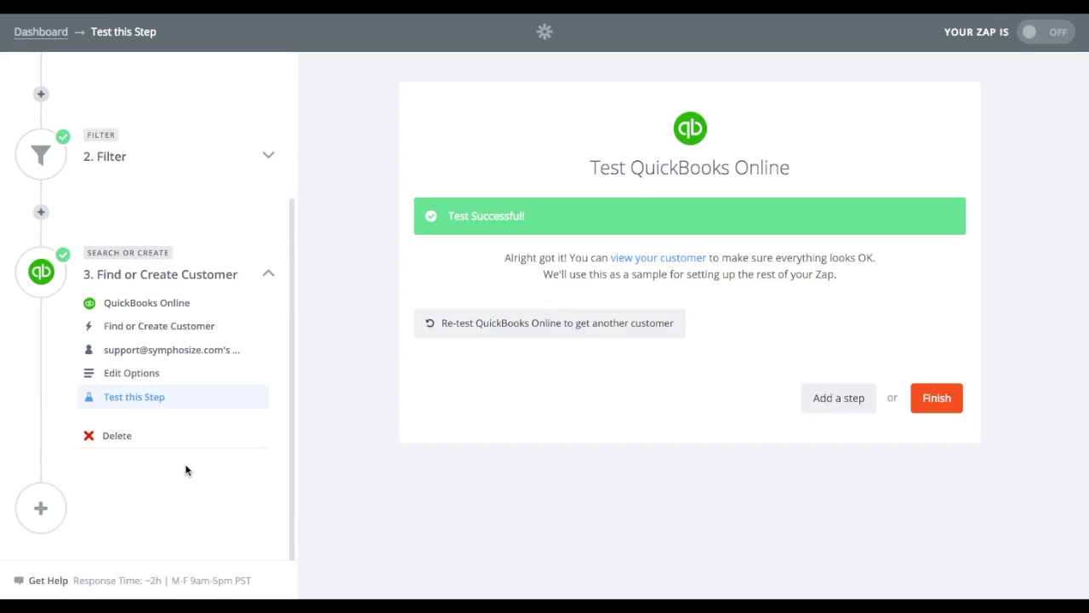
Step: Add a QuickBooks Online Create Estimate step after the customer step, keeping the connected account
{"action": "left_click", "coordinate": [28, 507]}
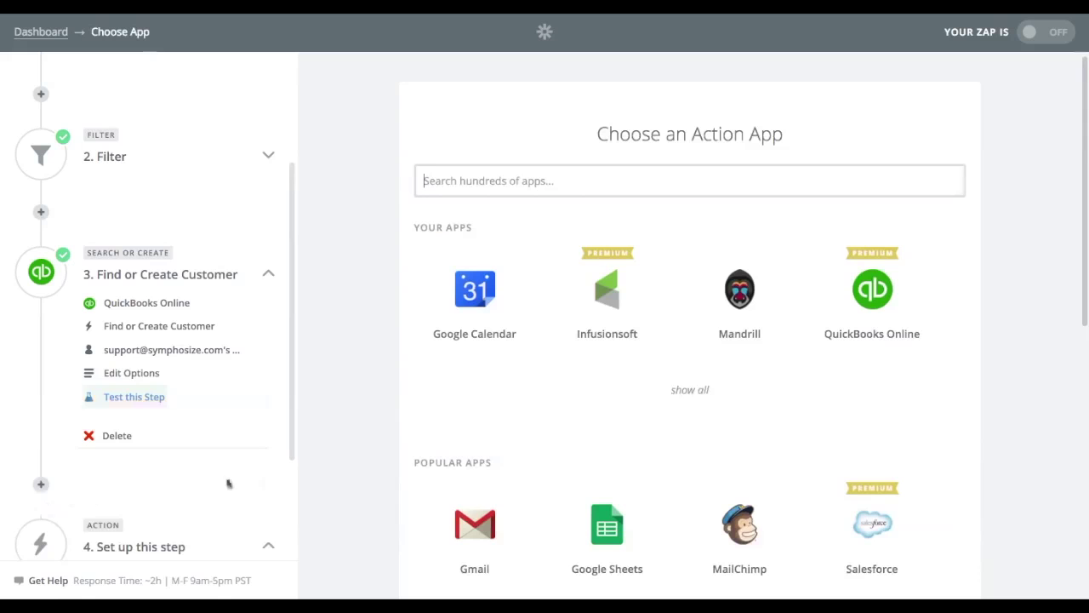
{"action": "left_click", "coordinate": [894, 294]}
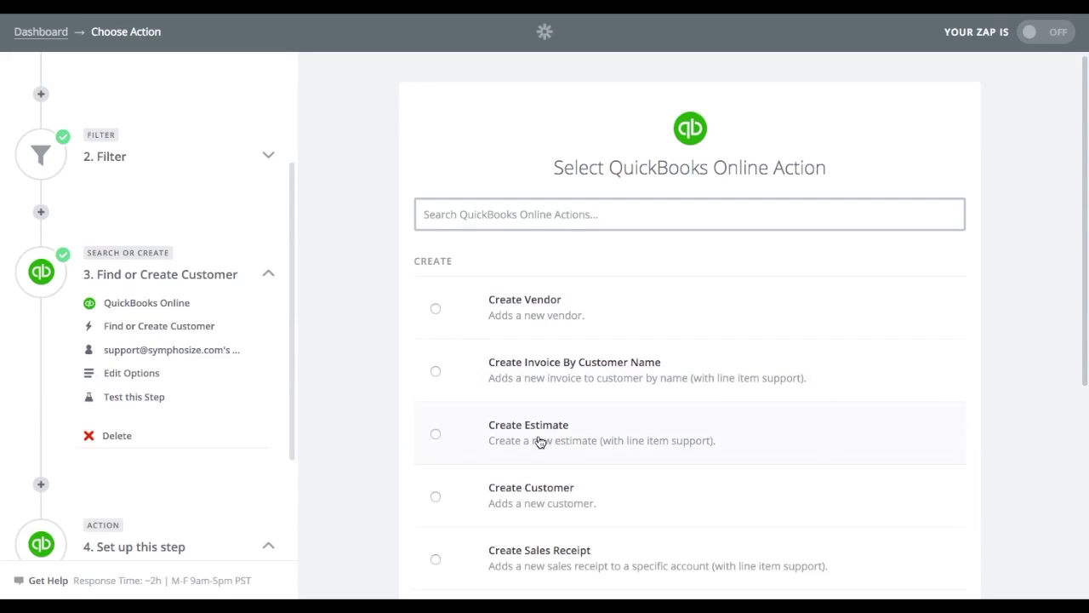
{"action": "left_click", "coordinate": [538, 434]}
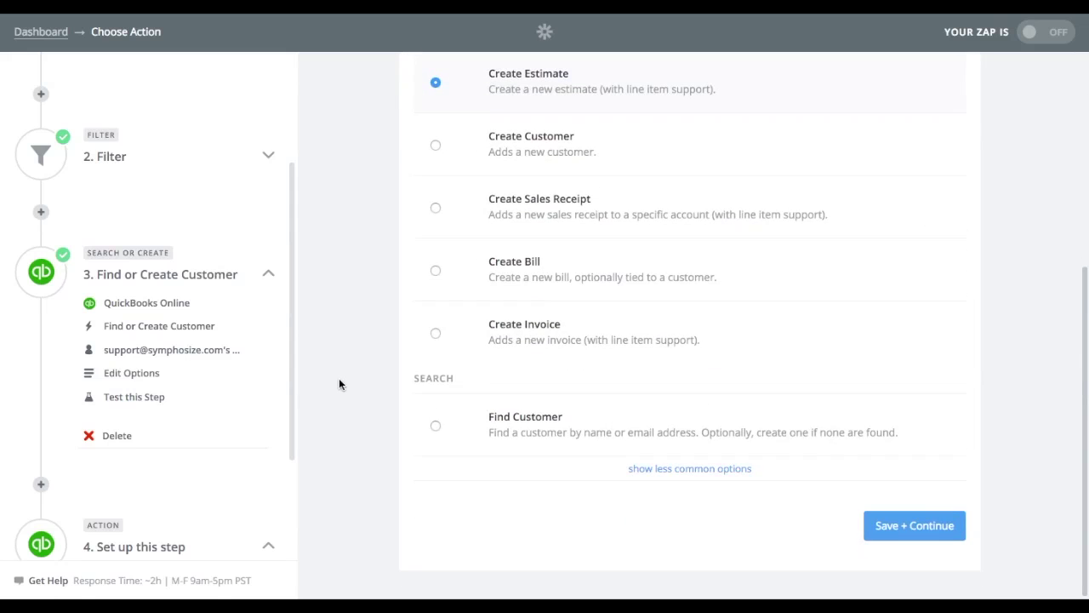
{"action": "left_click", "coordinate": [916, 521]}
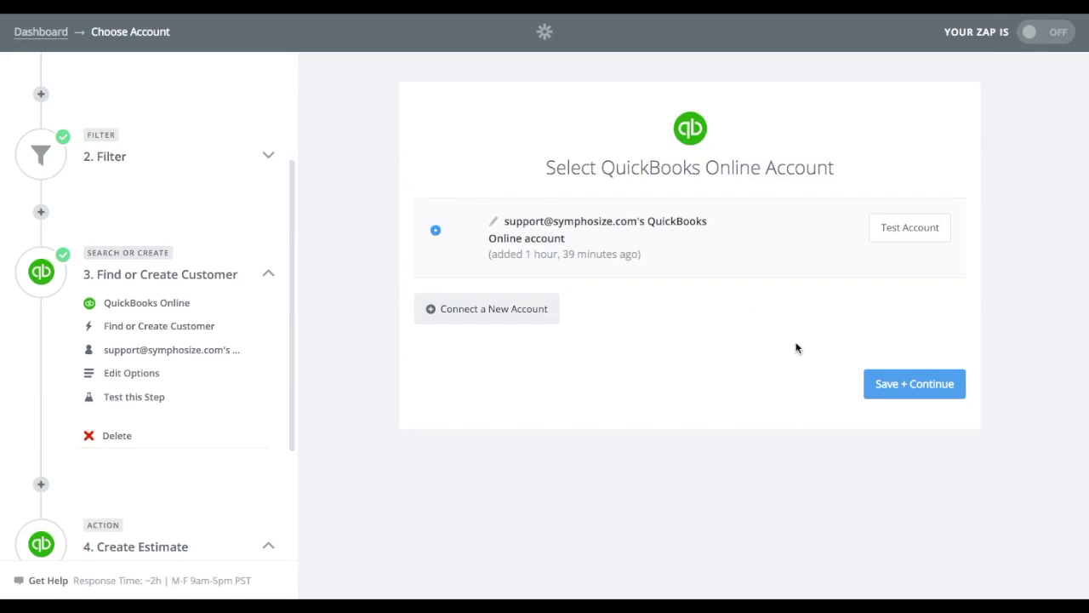
{"action": "left_click", "coordinate": [892, 386]}
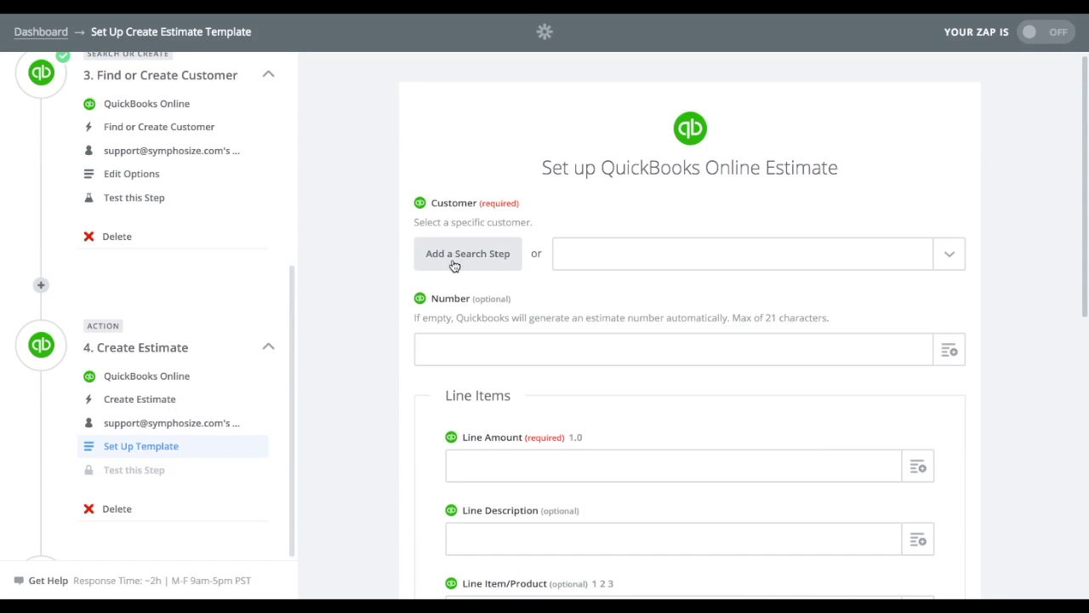
Step: Switch the estimate's Customer field to Use a Custom Value
{"action": "left_click", "coordinate": [942, 269]}
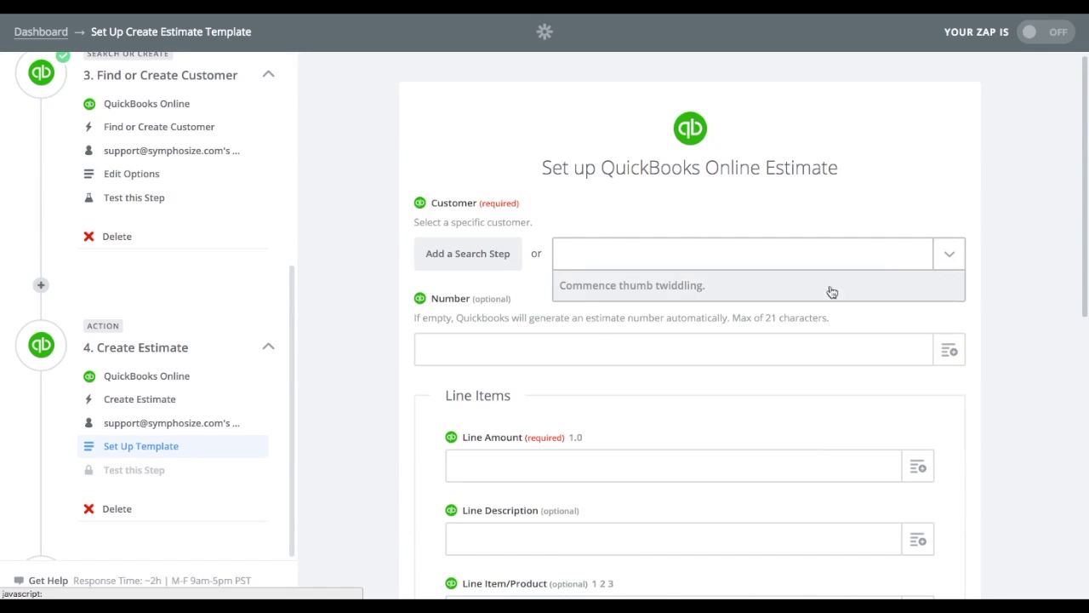
{"action": "scroll", "coordinate": [718, 360], "scroll_direction": "down", "scroll_amount": 5}
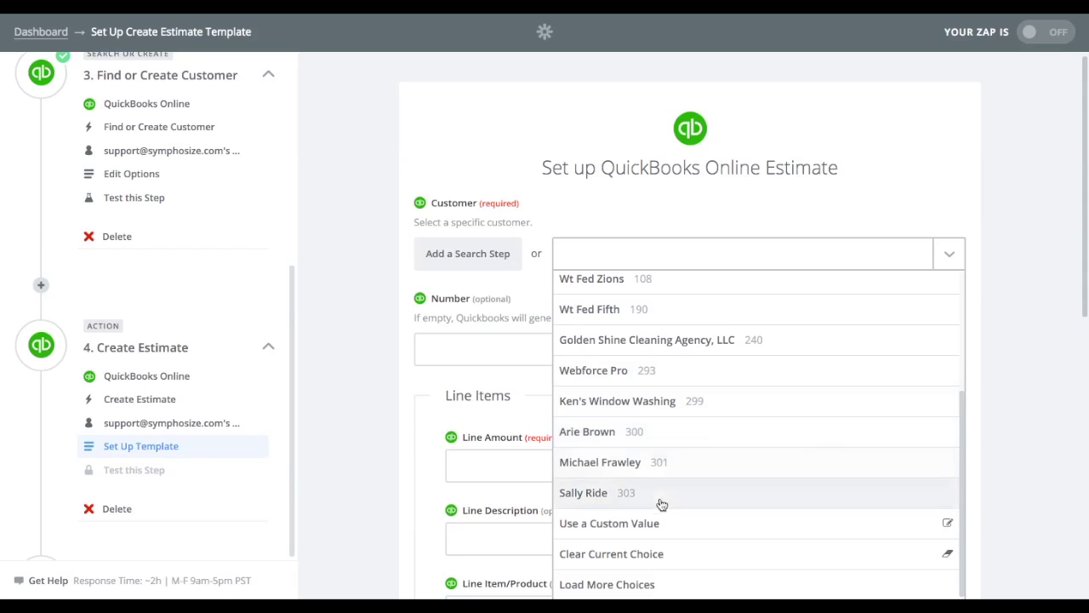
{"action": "left_click", "coordinate": [654, 522]}
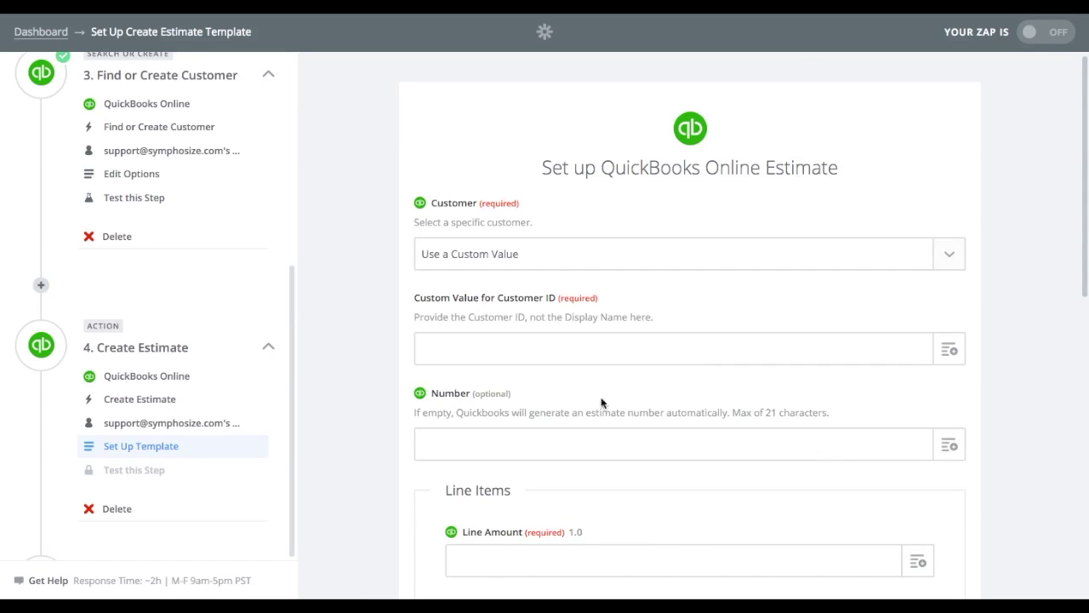
Step: Map Customer ID to the ID returned by the Find or Create Customer step
{"action": "left_click", "coordinate": [457, 341]}
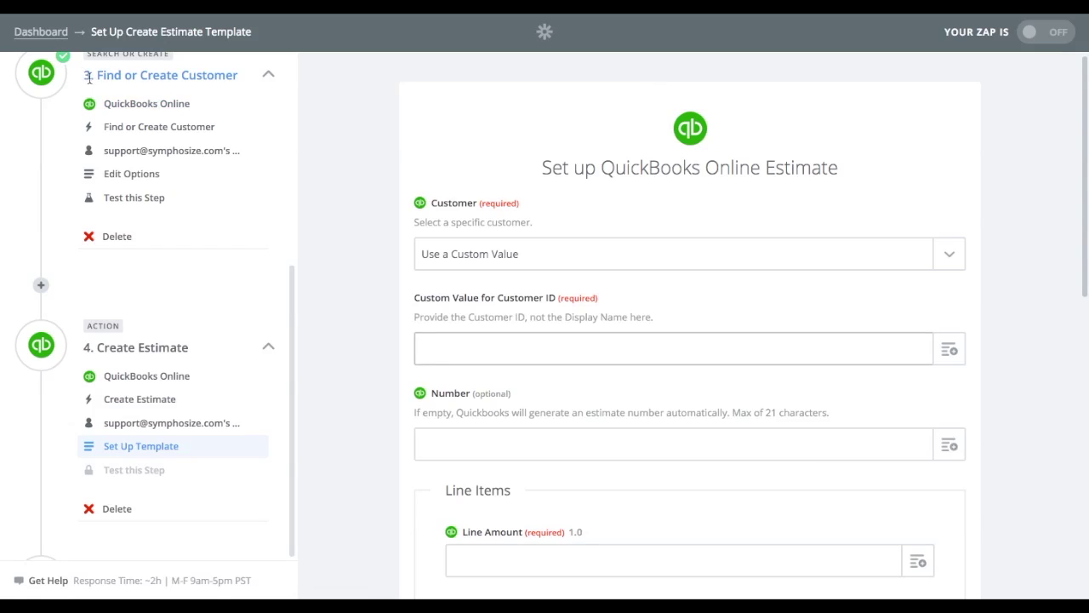
{"action": "left_click", "coordinate": [948, 361]}
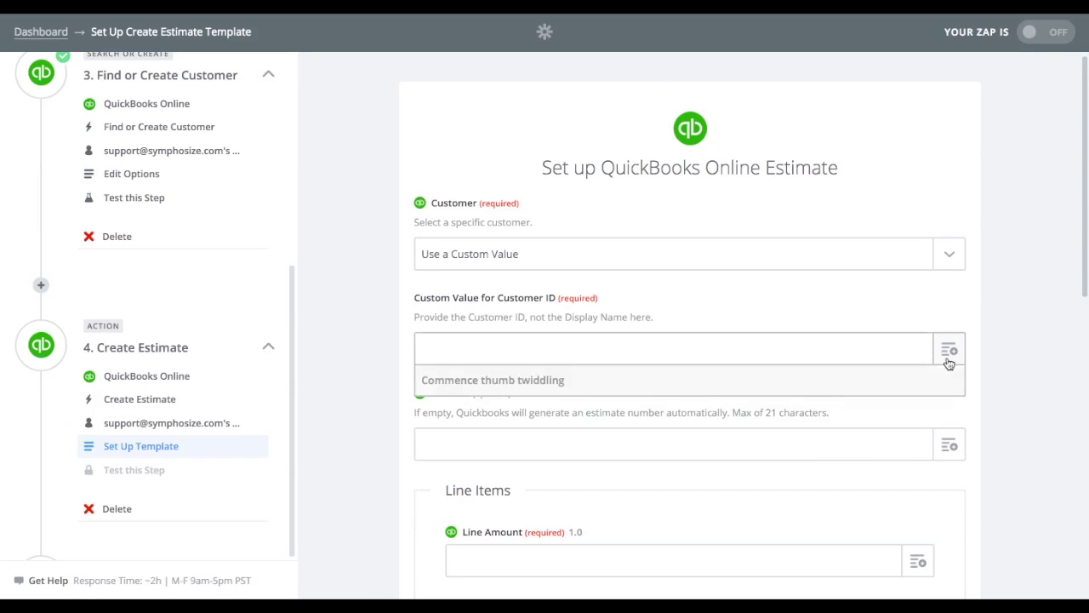
{"action": "scroll", "coordinate": [494, 446], "scroll_direction": "down", "scroll_amount": 5}
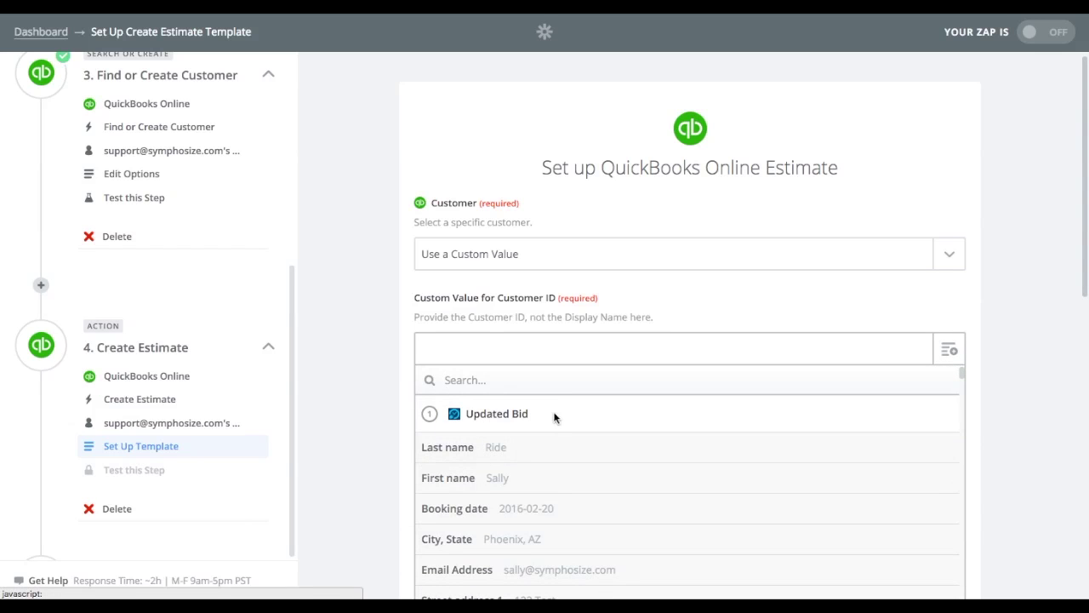
{"action": "scroll", "coordinate": [554, 417], "scroll_direction": "down", "scroll_amount": 20}
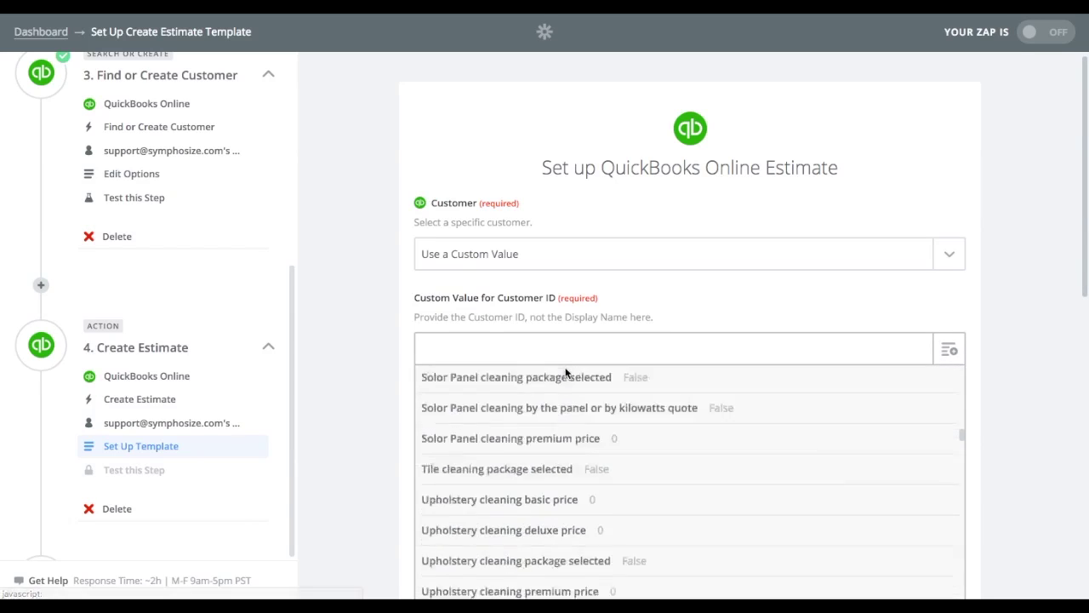
{"action": "scroll", "coordinate": [545, 600], "scroll_direction": "up", "scroll_amount": 20}
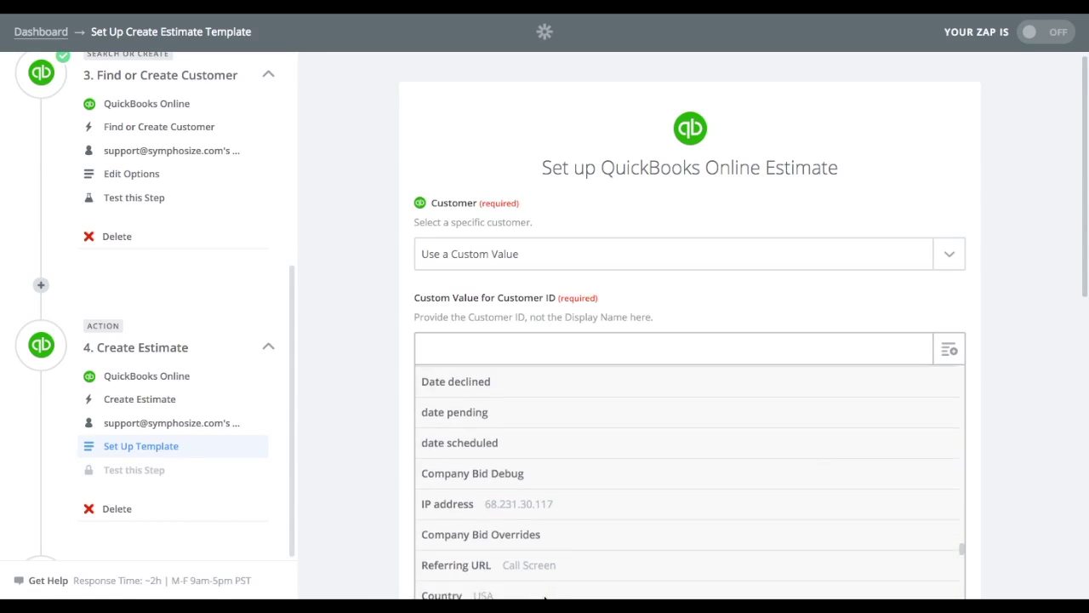
{"action": "scroll", "coordinate": [544, 596], "scroll_direction": "down", "scroll_amount": 2}
{"action": "scroll", "coordinate": [544, 595], "scroll_direction": "up", "scroll_amount": 2}
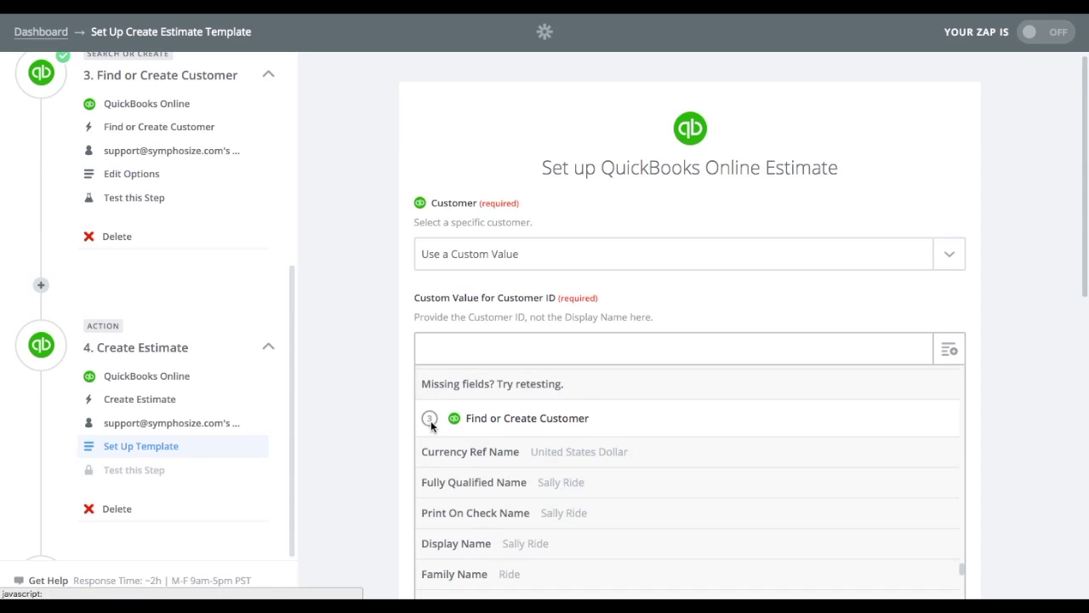
{"action": "scroll", "coordinate": [535, 485], "scroll_direction": "down", "scroll_amount": 5}
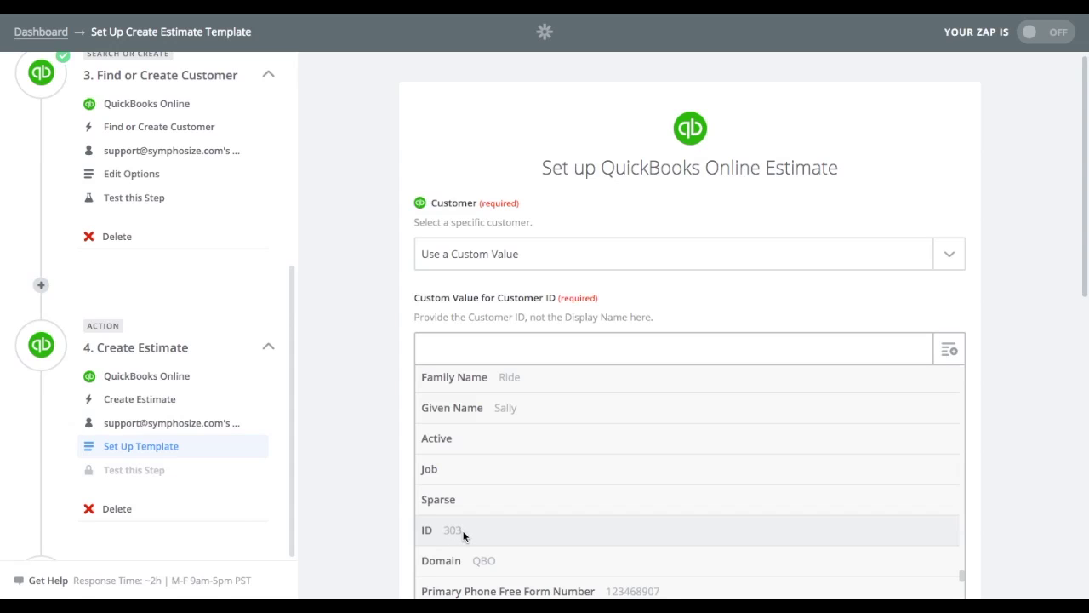
{"action": "scroll", "coordinate": [430, 527], "scroll_direction": "up", "scroll_amount": 3}
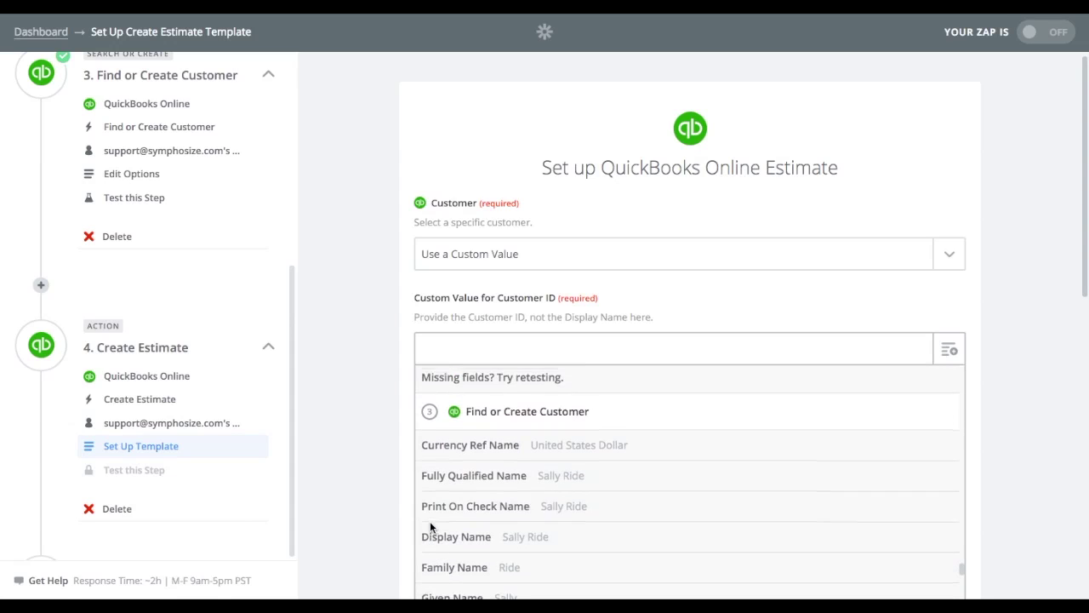
{"action": "scroll", "coordinate": [473, 487], "scroll_direction": "down", "scroll_amount": 1}
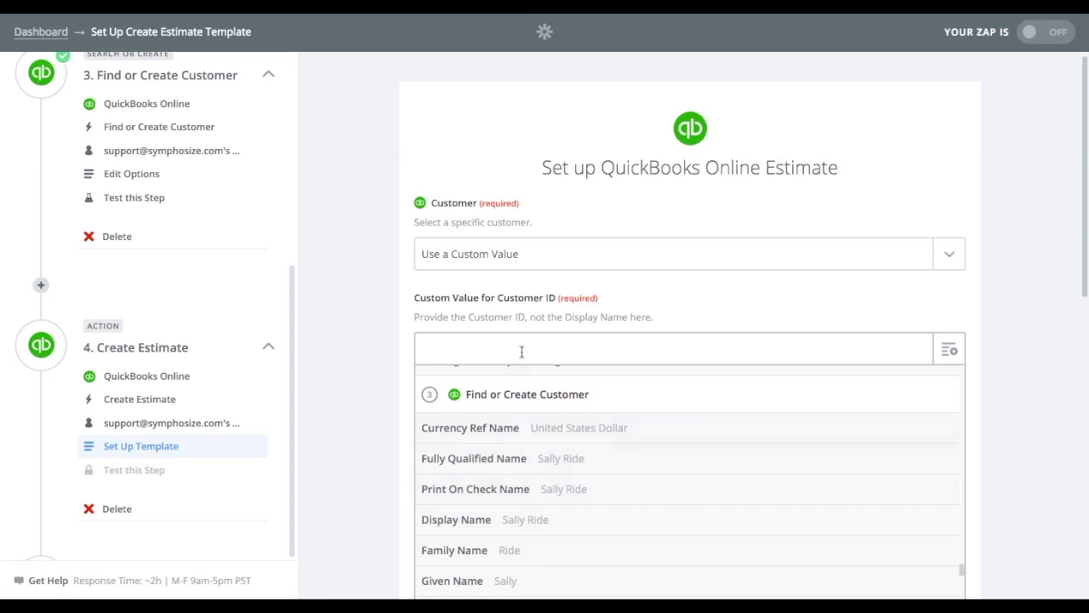
{"action": "scroll", "coordinate": [539, 477], "scroll_direction": "down", "scroll_amount": 3}
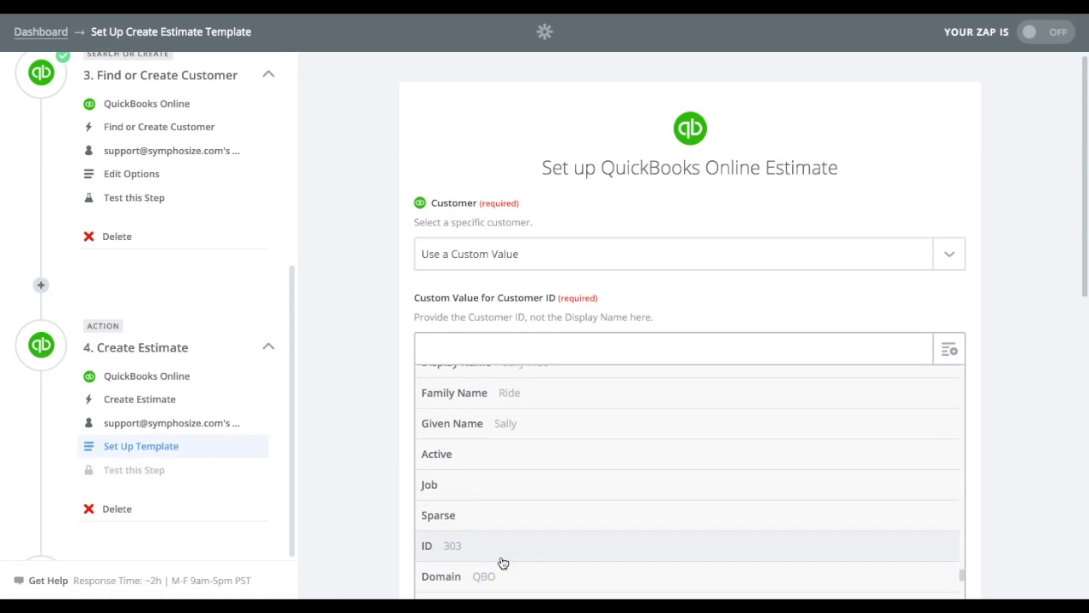
{"action": "left_click", "coordinate": [503, 562]}
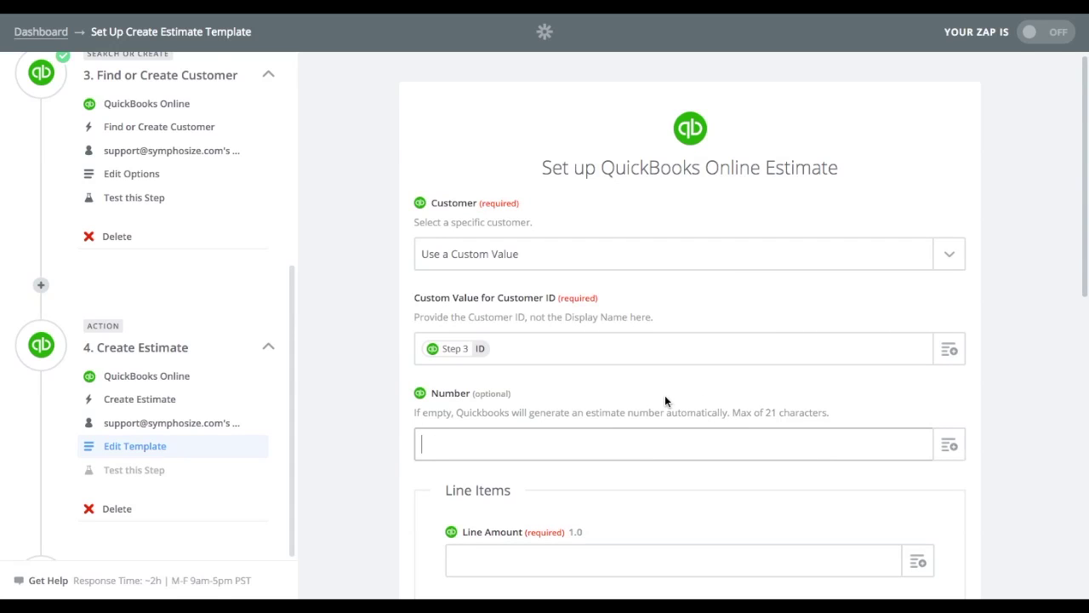
{"action": "scroll", "coordinate": [664, 394], "scroll_direction": "down", "scroll_amount": 3}
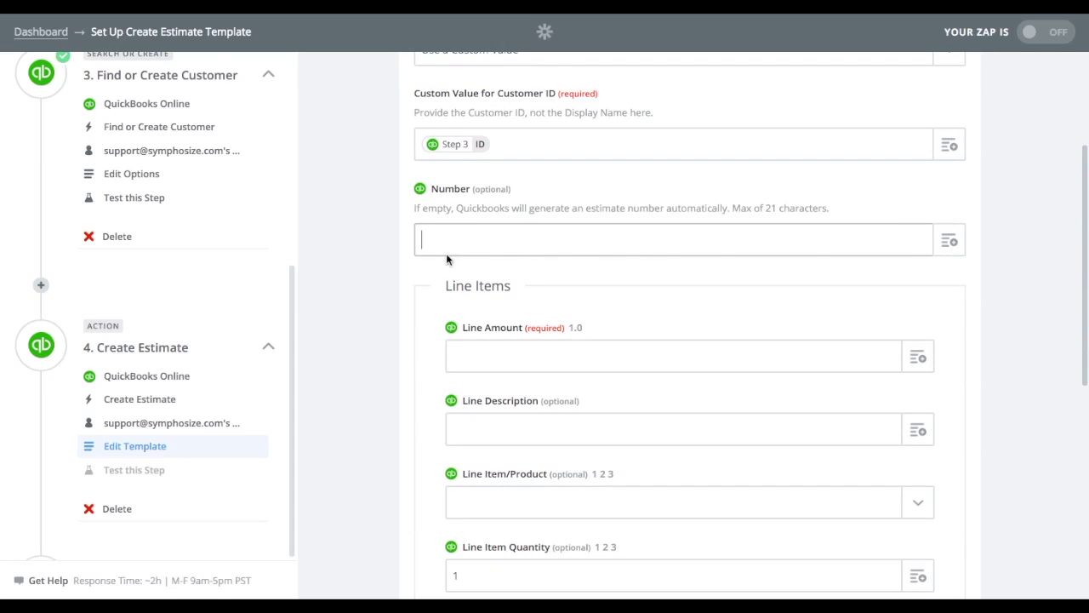
{"action": "scroll", "coordinate": [519, 356], "scroll_direction": "down", "scroll_amount": 1}
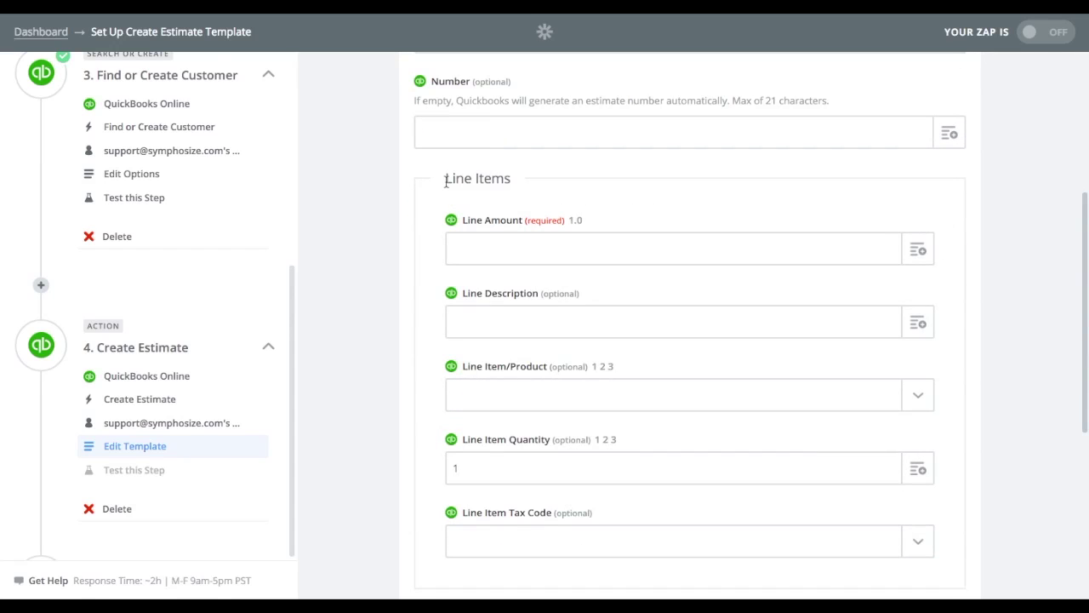
{"action": "left_click_drag", "start_coordinate": [445, 179], "coordinate": [512, 188]}
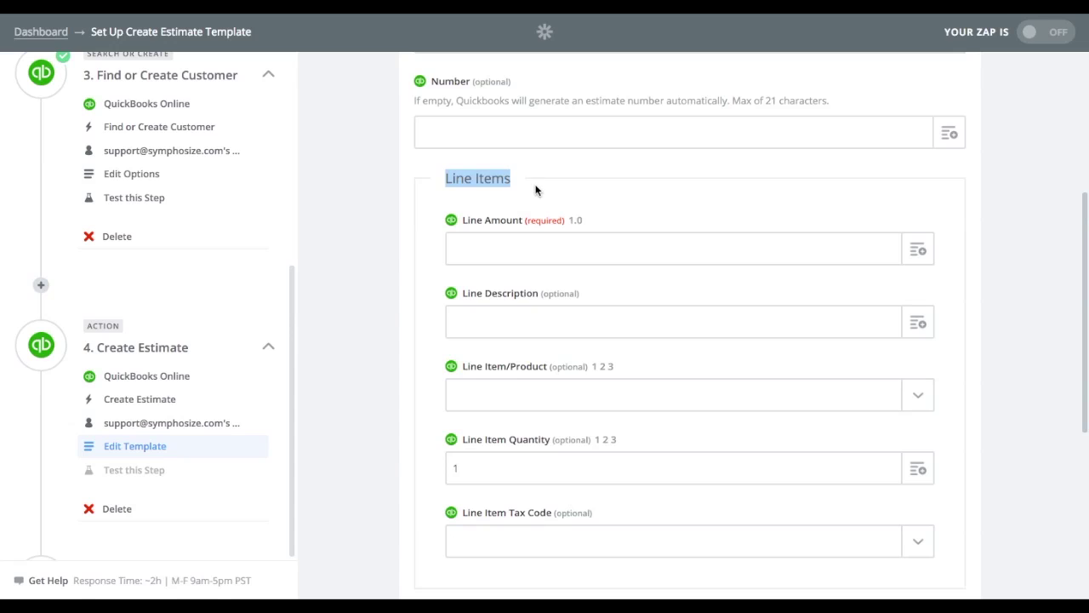
{"action": "left_click", "coordinate": [535, 190]}
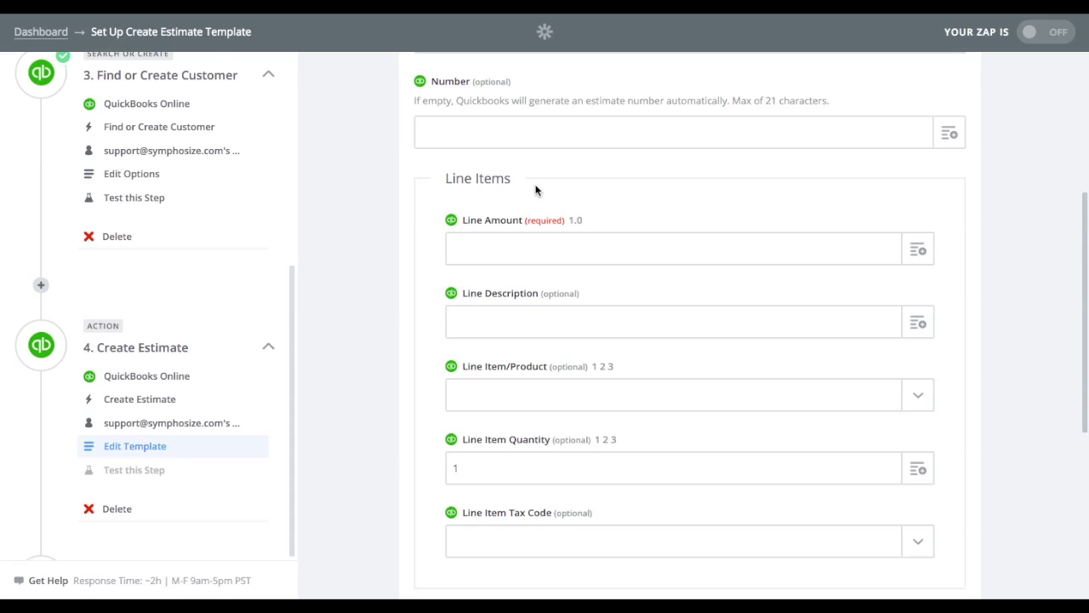
Step: Set Line Amount to the Updated Bid's Closing price
{"action": "left_click", "coordinate": [911, 248]}
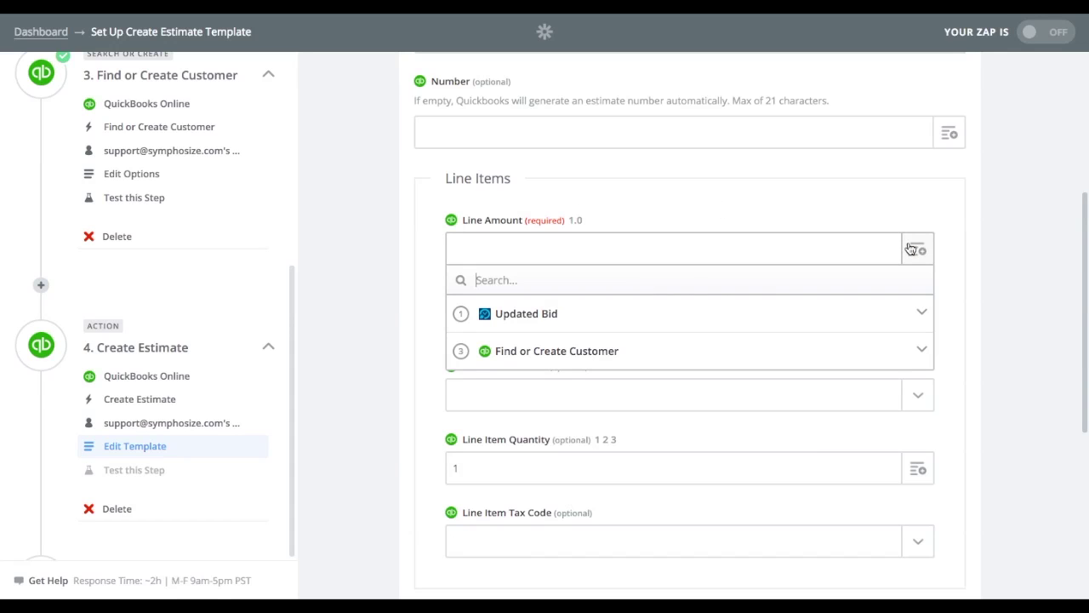
{"action": "left_click", "coordinate": [541, 320]}
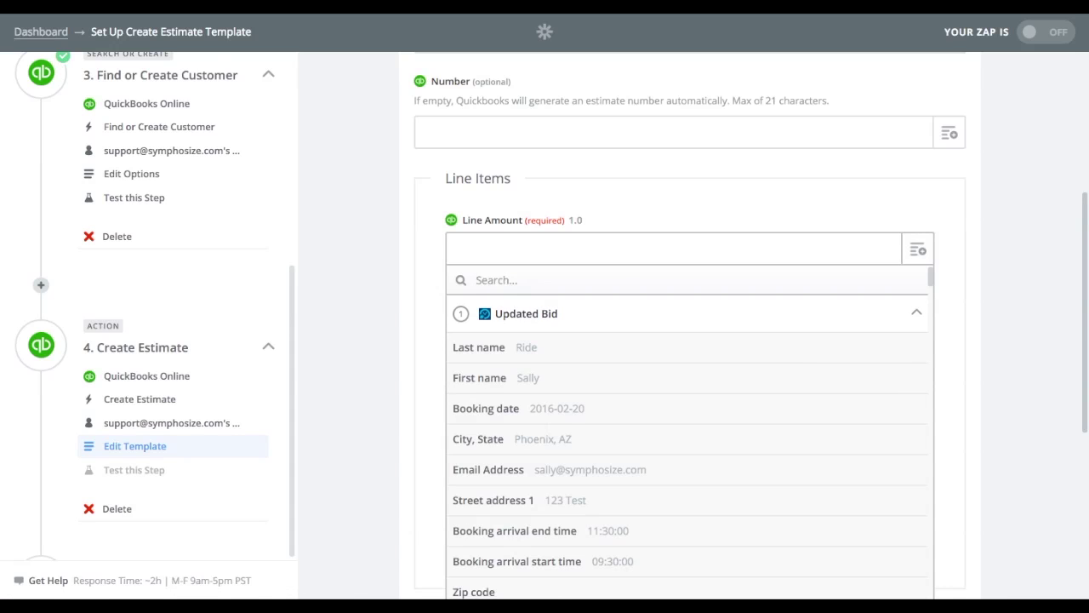
{"action": "type", "text": "clos"}
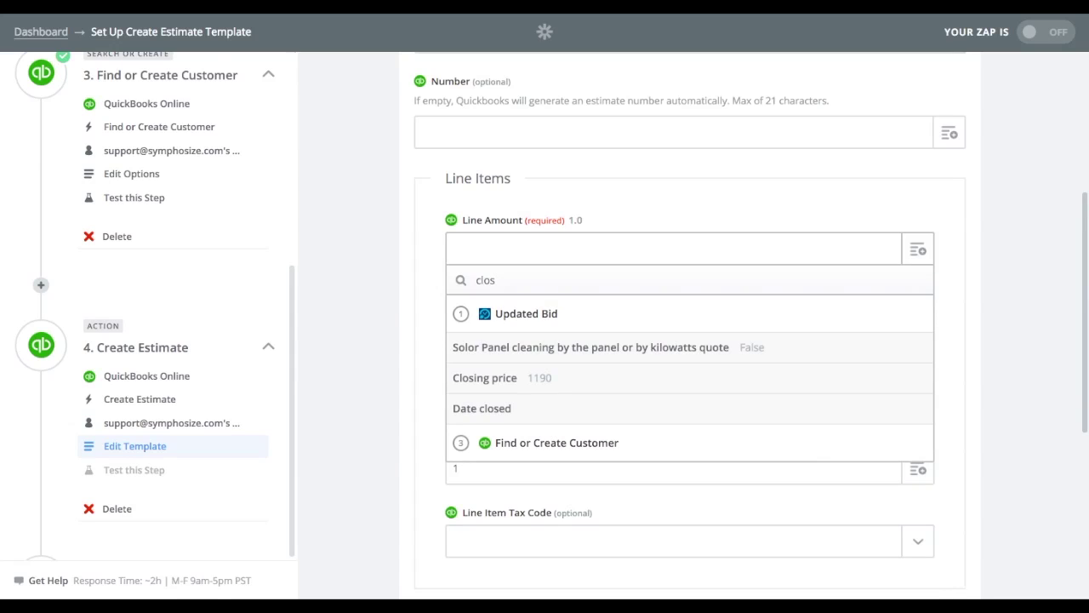
{"action": "left_click", "coordinate": [504, 379]}
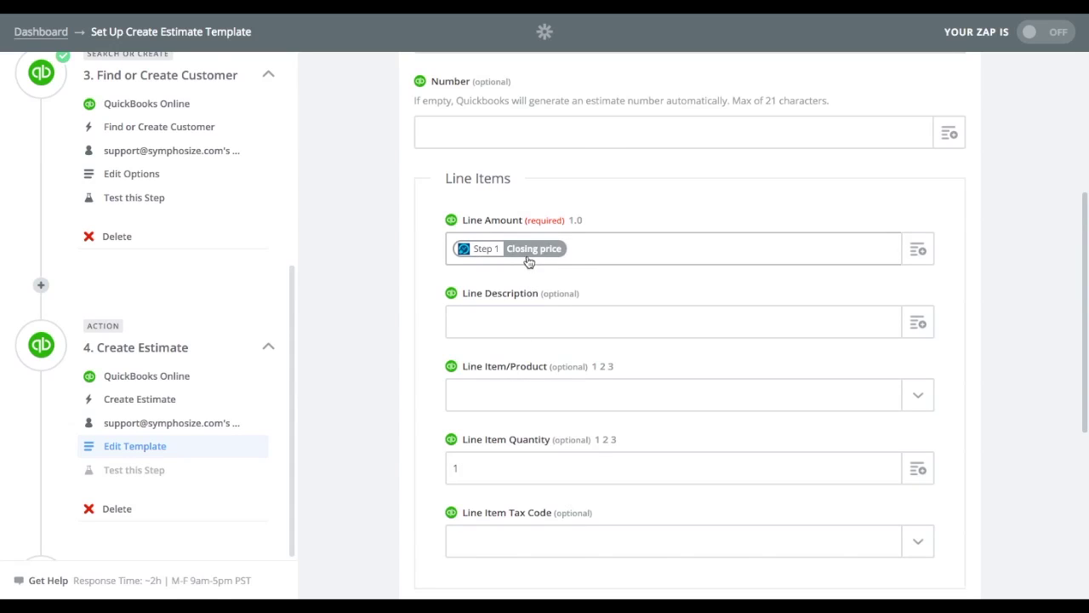
Step: Set Line Description to the Updated Bid's Selected services with prices
{"action": "left_click", "coordinate": [582, 321]}
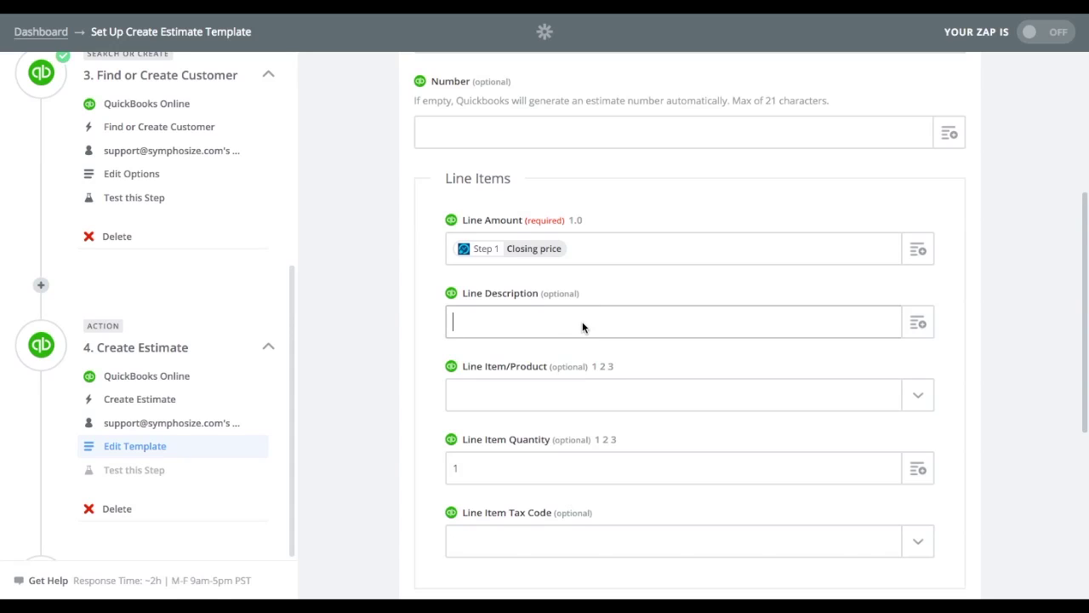
{"action": "left_click", "coordinate": [918, 322]}
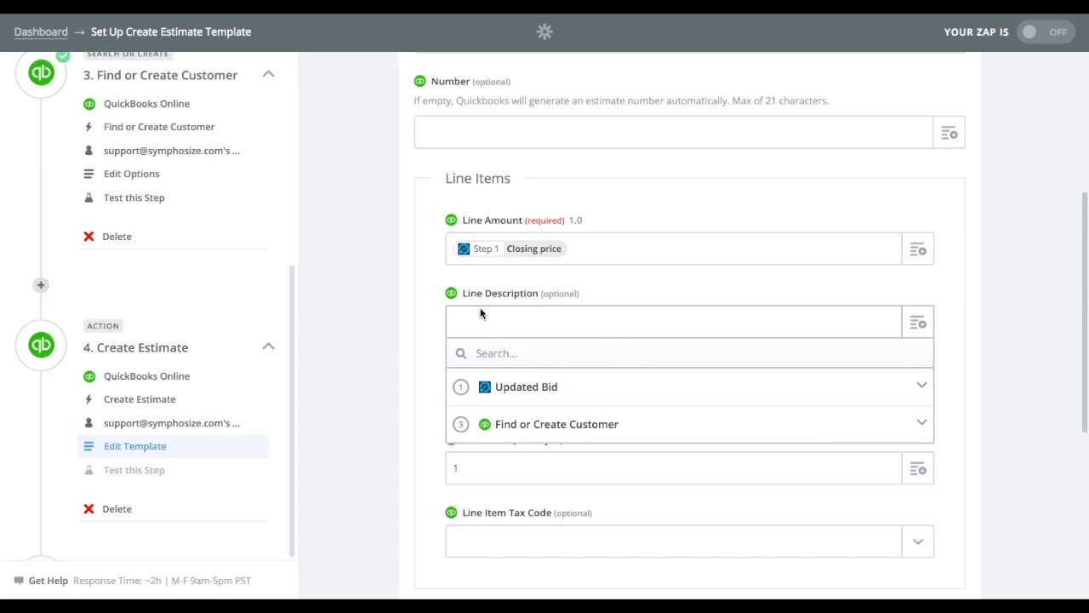
{"action": "left_click", "coordinate": [519, 389]}
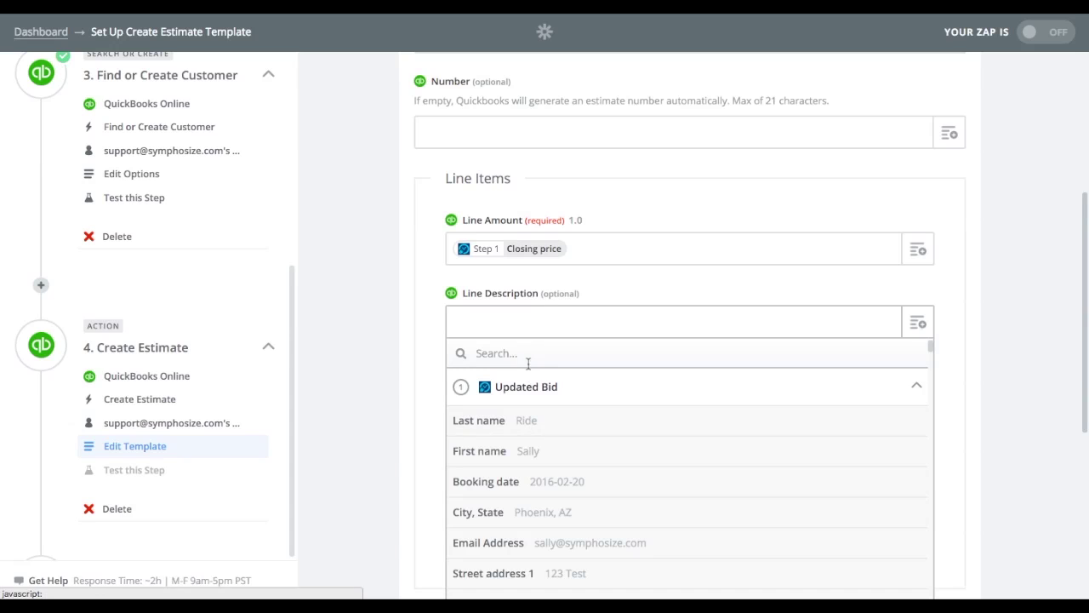
{"action": "left_click", "coordinate": [528, 361]}
{"action": "type", "text": "s"}
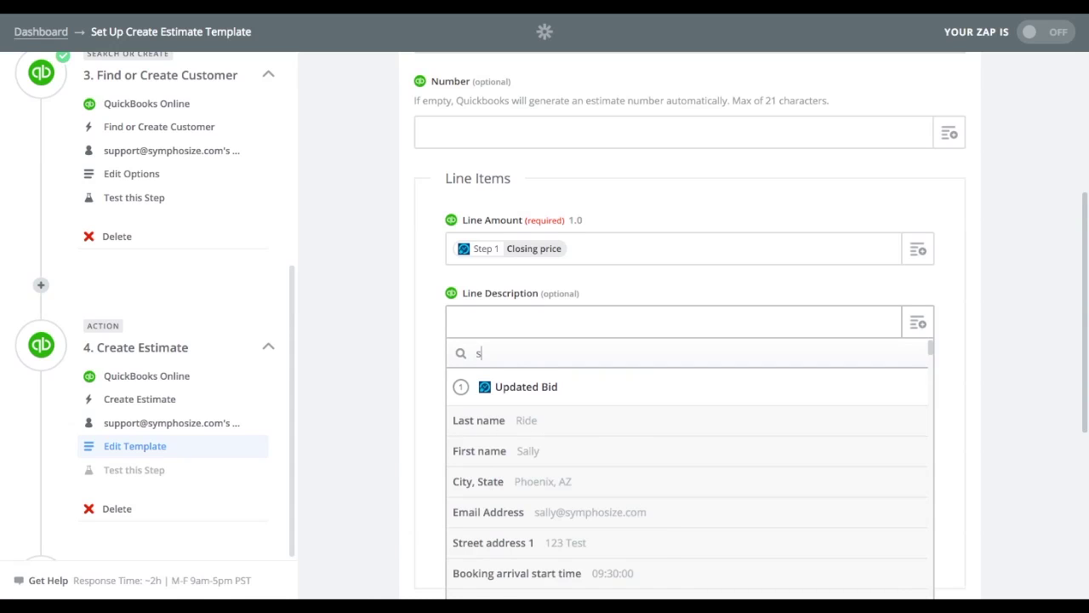
{"action": "type", "text": "elected"}
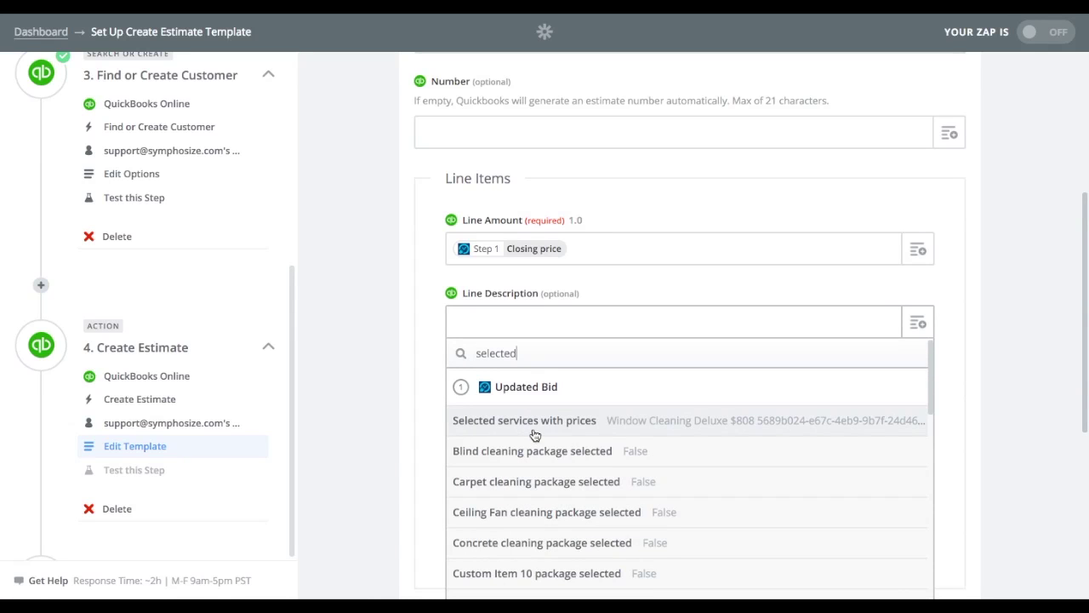
{"action": "left_click", "coordinate": [661, 431]}
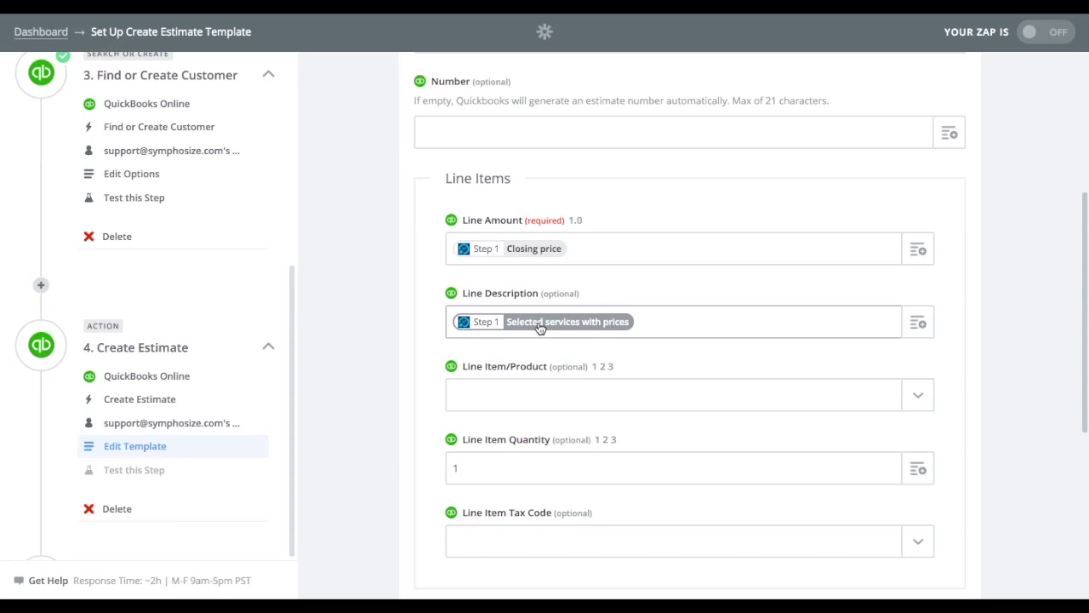
{"action": "left_click", "coordinate": [527, 394]}
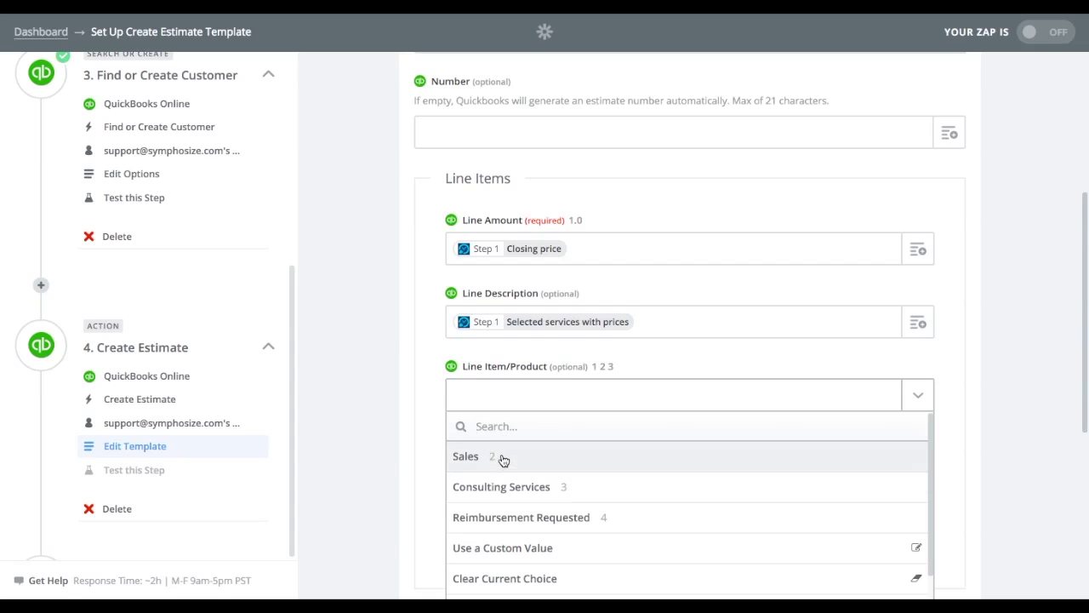
Step: Choose Sales as the estimate line's product and continue to the Create Estimate test
{"action": "left_click", "coordinate": [501, 460]}
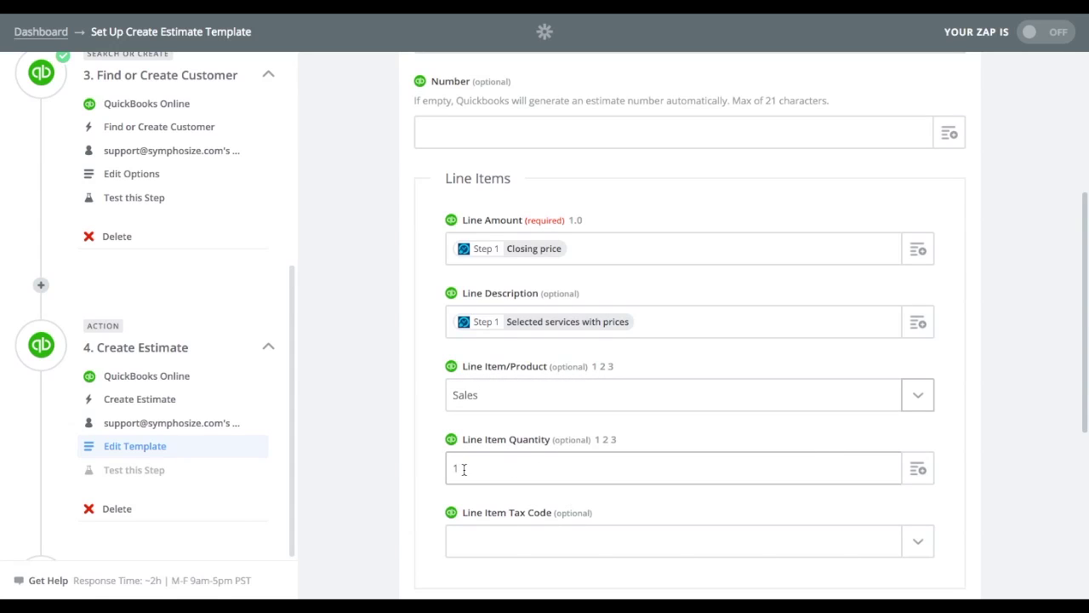
{"action": "scroll", "coordinate": [411, 528], "scroll_direction": "down", "scroll_amount": 3}
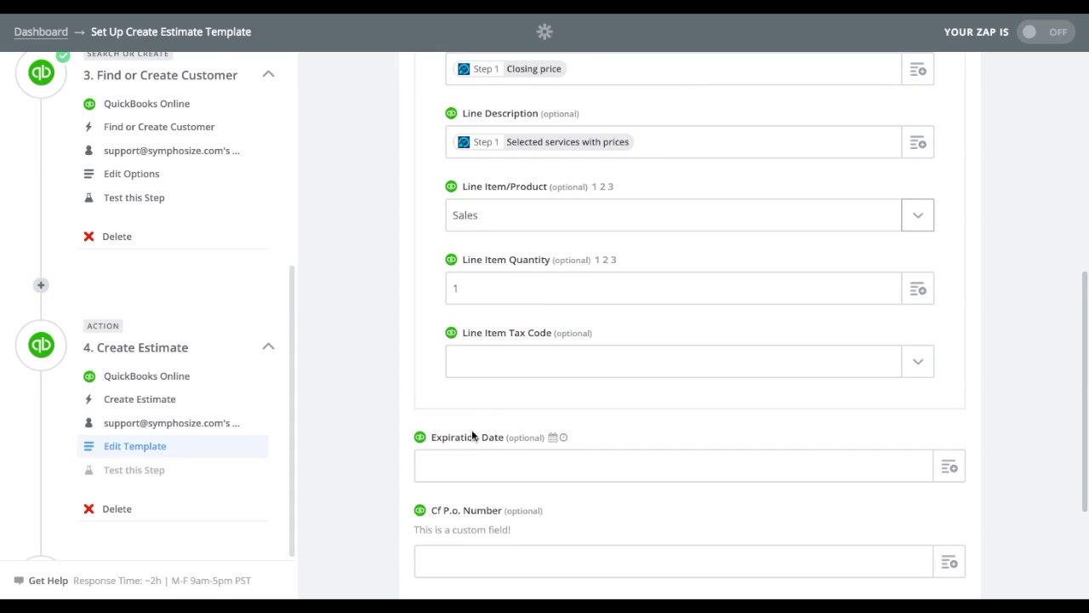
{"action": "scroll", "coordinate": [451, 449], "scroll_direction": "down", "scroll_amount": 1}
{"action": "scroll", "coordinate": [451, 448], "scroll_direction": "down", "scroll_amount": 1}
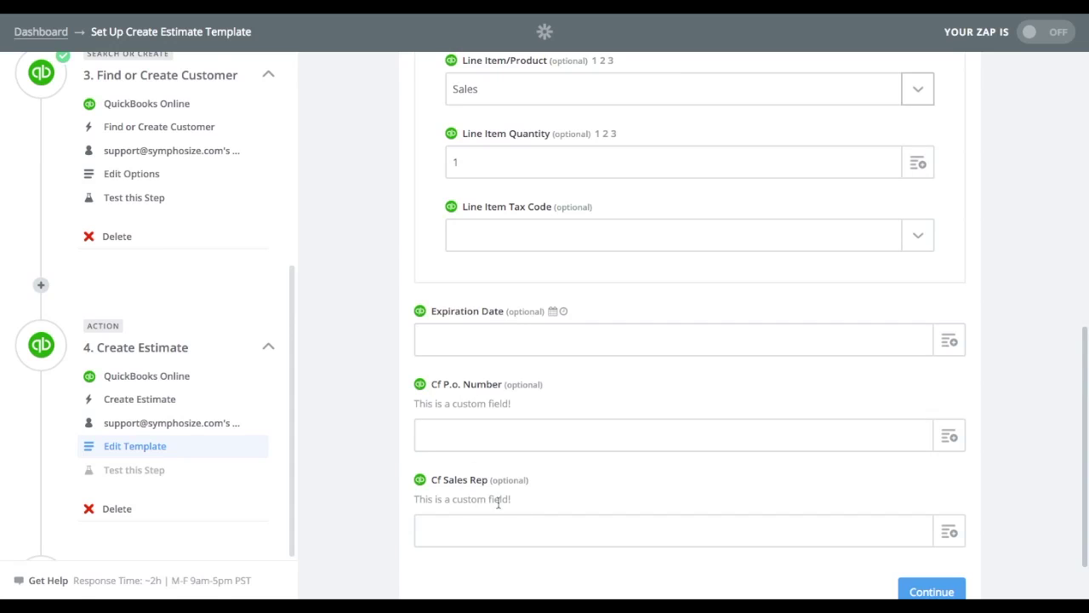
{"action": "scroll", "coordinate": [783, 542], "scroll_direction": "down", "scroll_amount": 1}
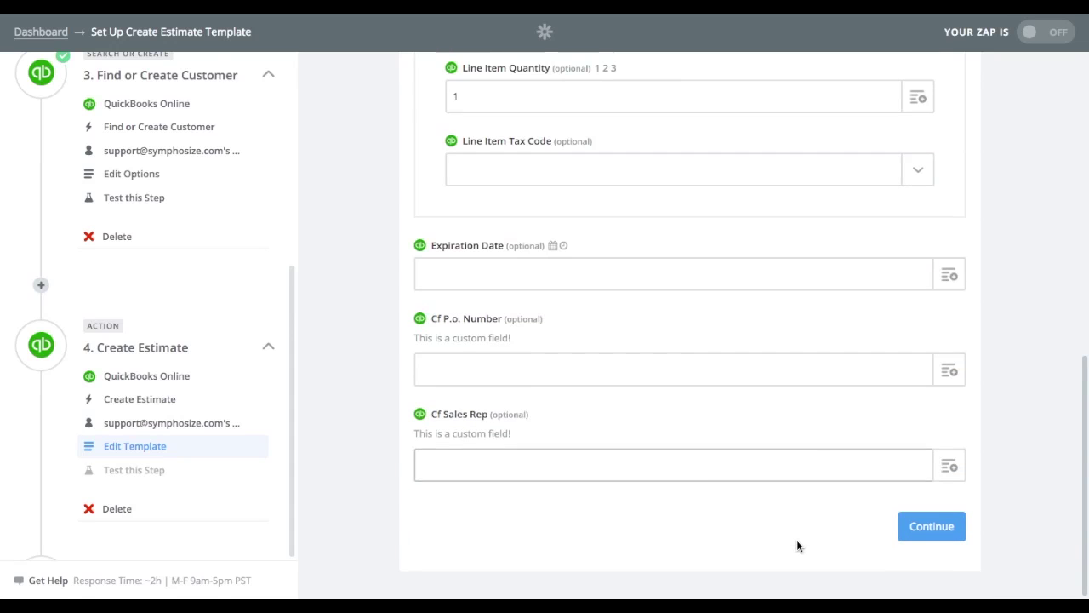
{"action": "left_click", "coordinate": [928, 528]}
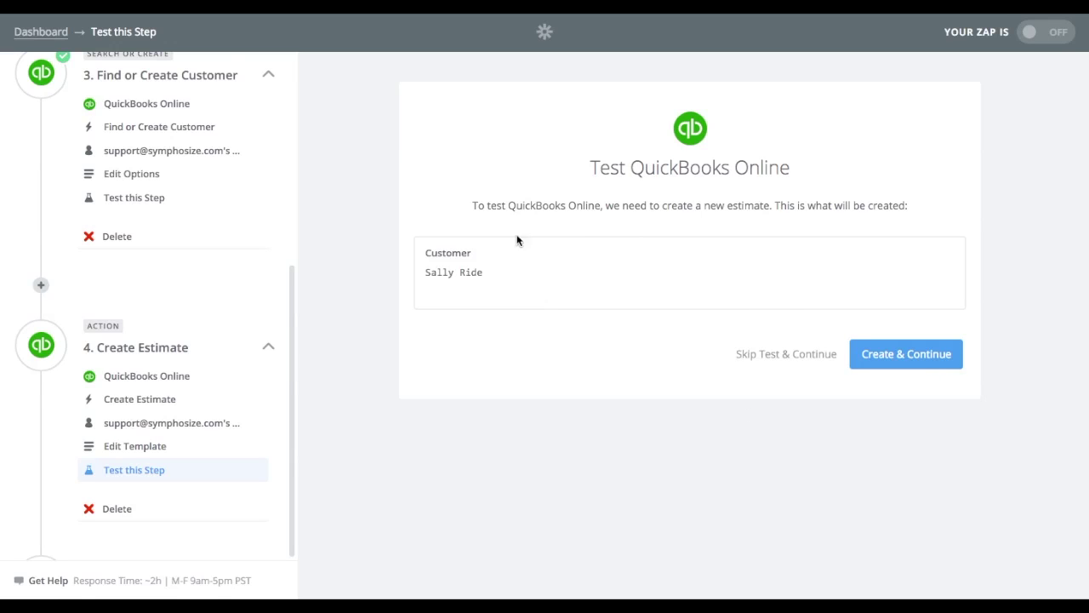
Step: Create the test estimate in QuickBooks Online with Create & Continue
{"action": "left_click", "coordinate": [896, 357]}
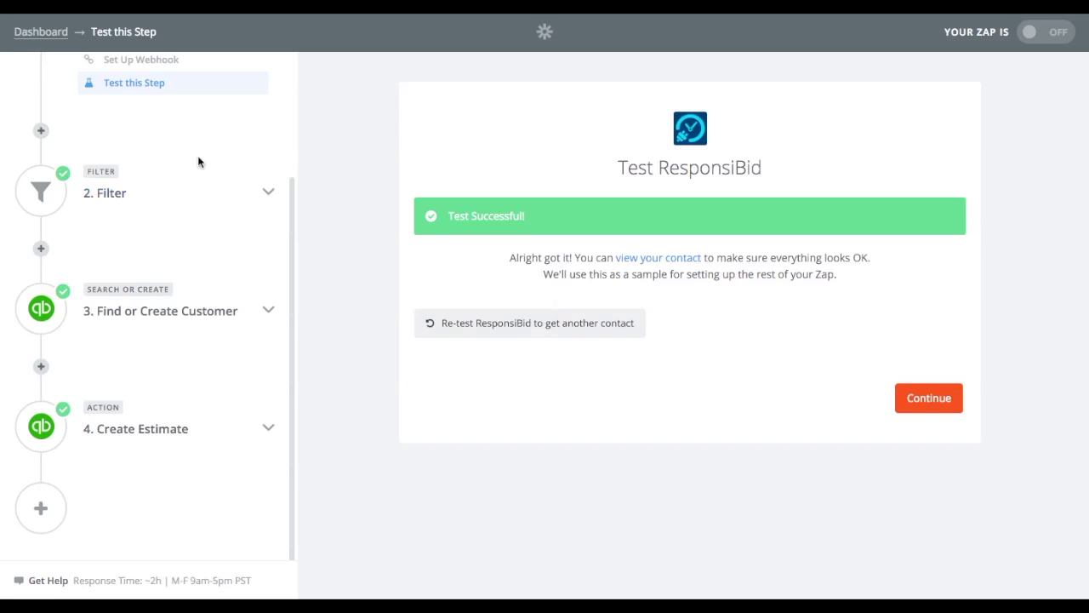
Step: From the Dashboard, toggle the QuickBooks Connection zap from OFF to ON
{"action": "left_click", "coordinate": [51, 34]}
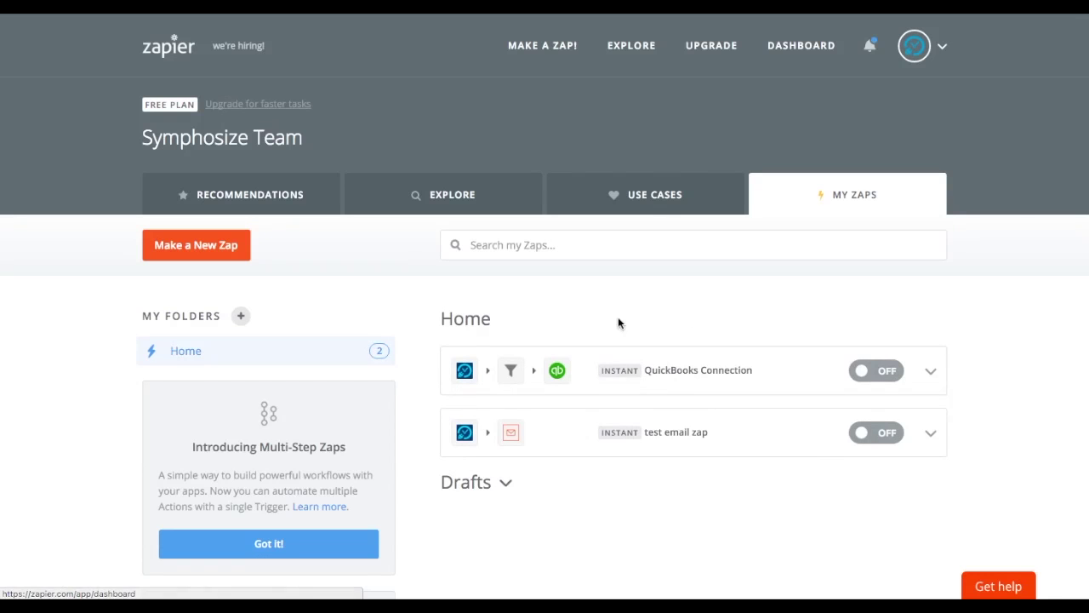
{"action": "left_click", "coordinate": [862, 372]}
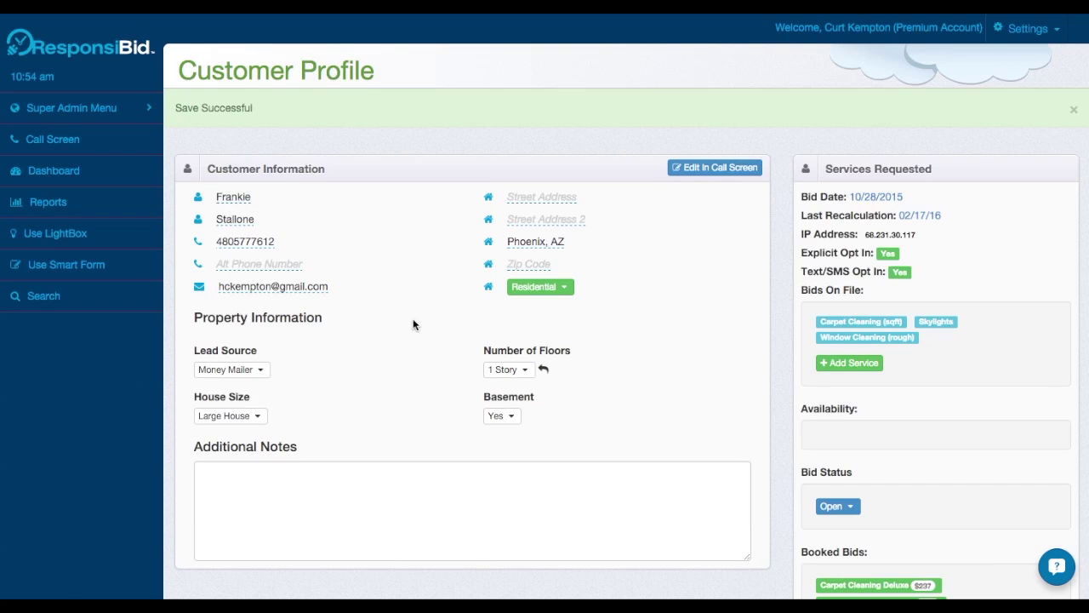
Step: Change the bid status to Scheduled, set the visit date to February 24 2016, and book it
{"action": "left_click", "coordinate": [838, 505]}
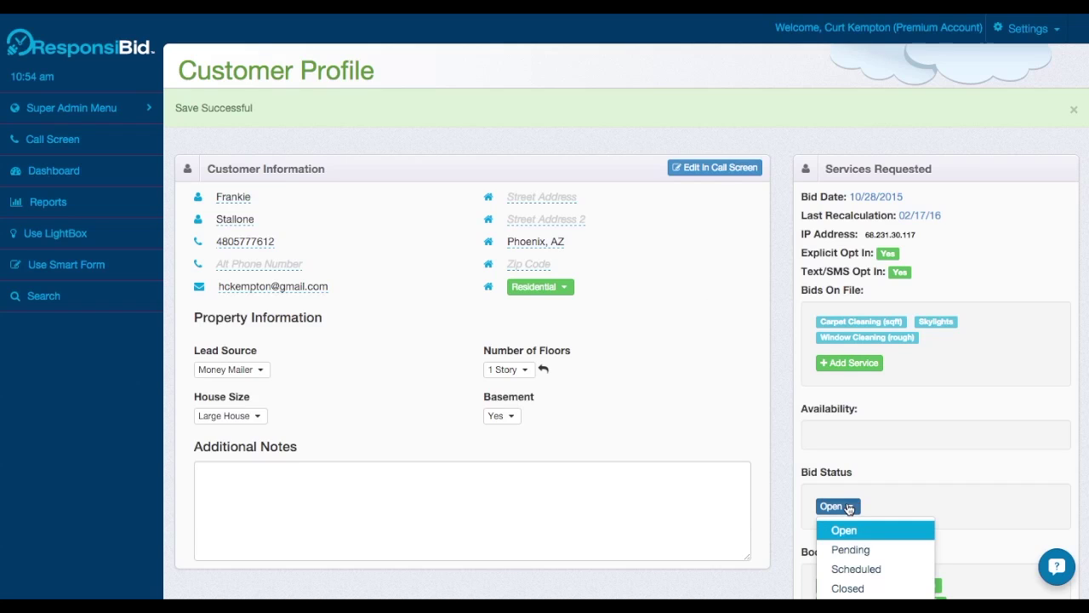
{"action": "left_click", "coordinate": [849, 577]}
{"action": "scroll", "coordinate": [951, 459], "scroll_direction": "down", "scroll_amount": 4}
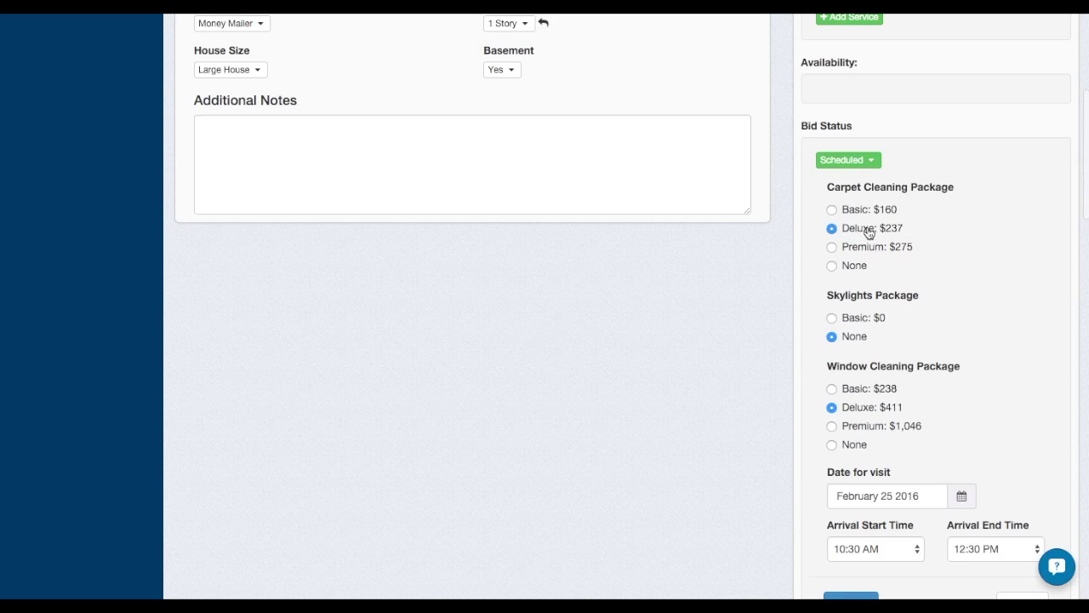
{"action": "left_click", "coordinate": [898, 502]}
{"action": "left_click", "coordinate": [921, 419]}
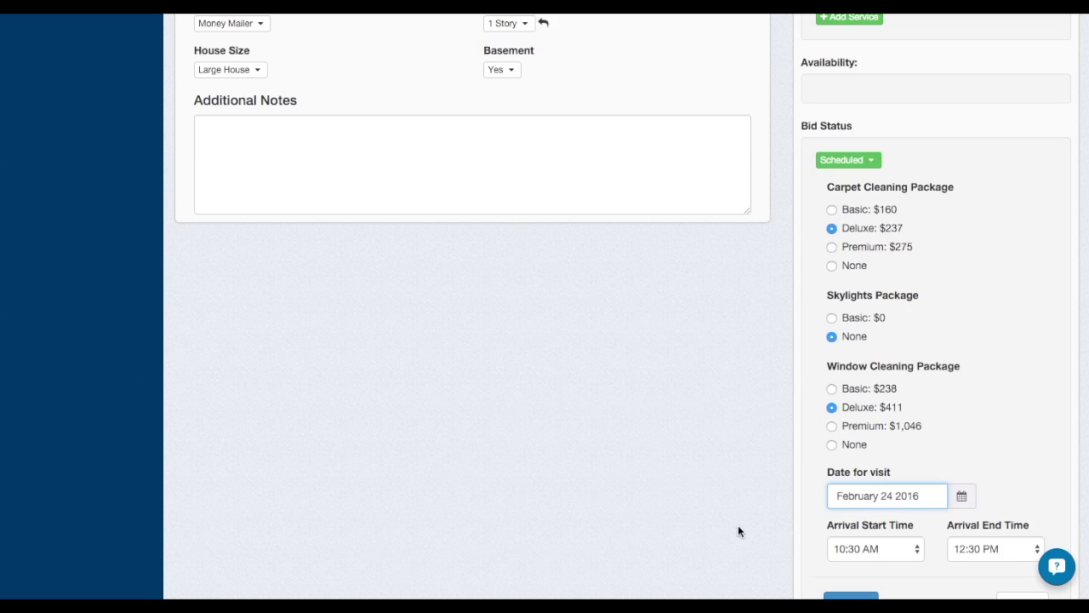
{"action": "scroll", "coordinate": [738, 528], "scroll_direction": "down", "scroll_amount": 2}
{"action": "left_click", "coordinate": [851, 418]}
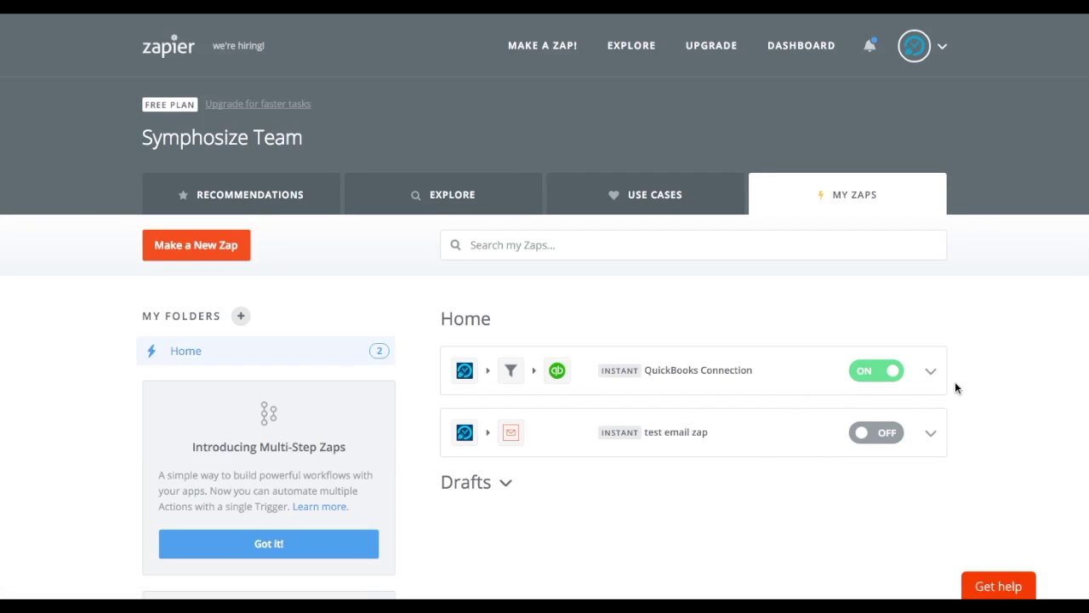
Step: Open the QuickBooks Connection zap's History, inspect the filtered task, and return to Task History
{"action": "left_click", "coordinate": [931, 377]}
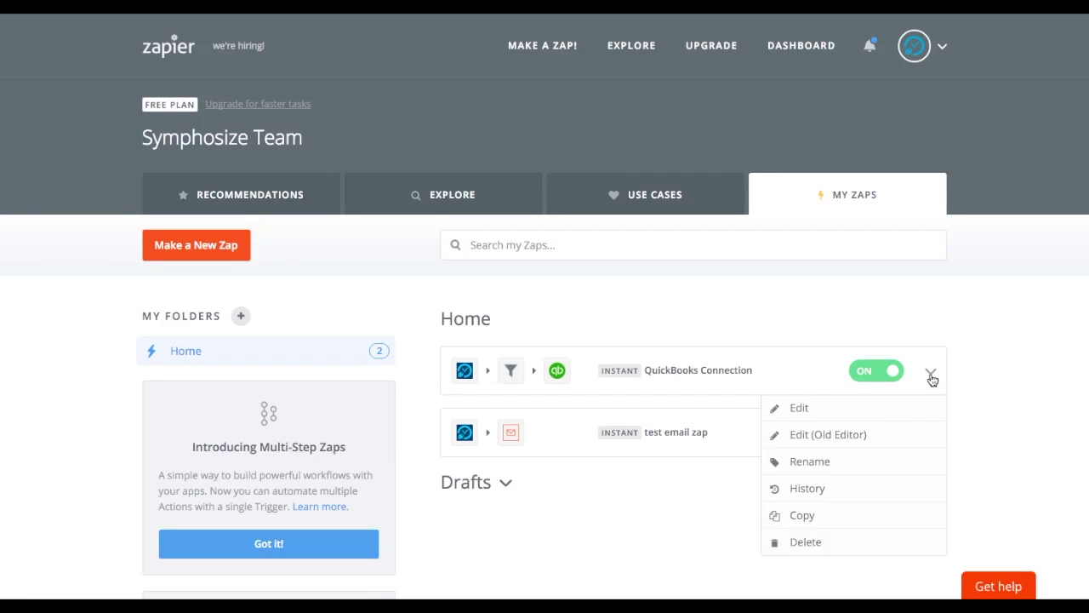
{"action": "left_click", "coordinate": [856, 497]}
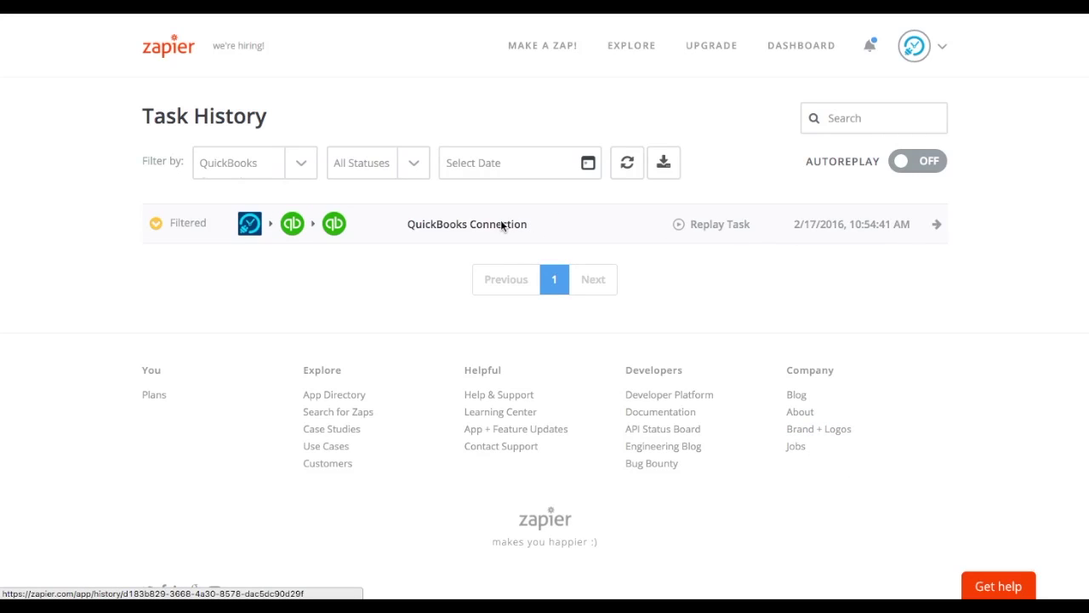
{"action": "left_click", "coordinate": [157, 227]}
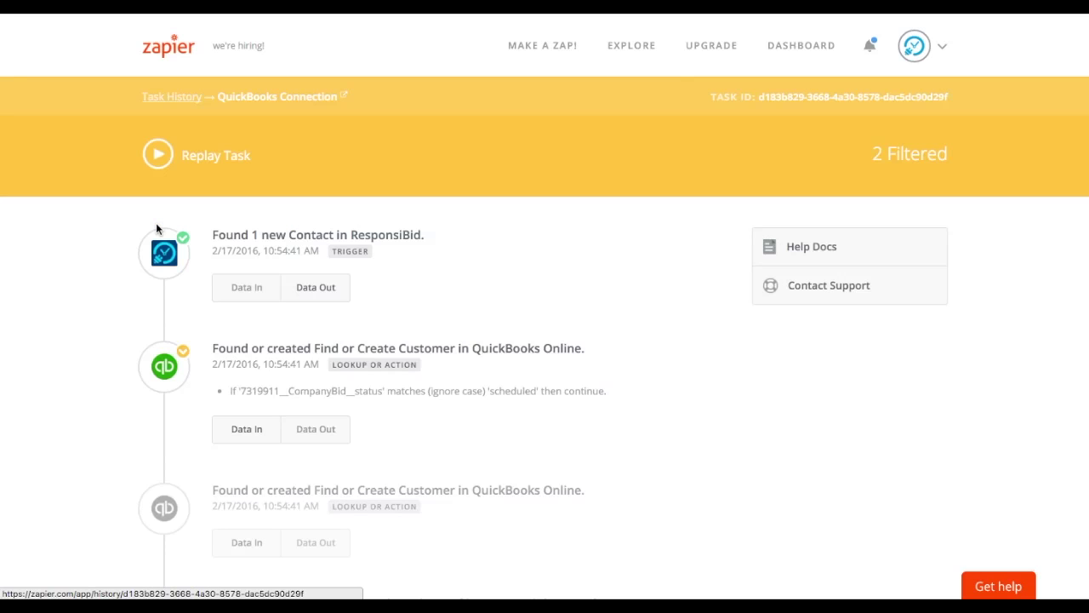
{"action": "scroll", "coordinate": [375, 341], "scroll_direction": "down", "scroll_amount": 1}
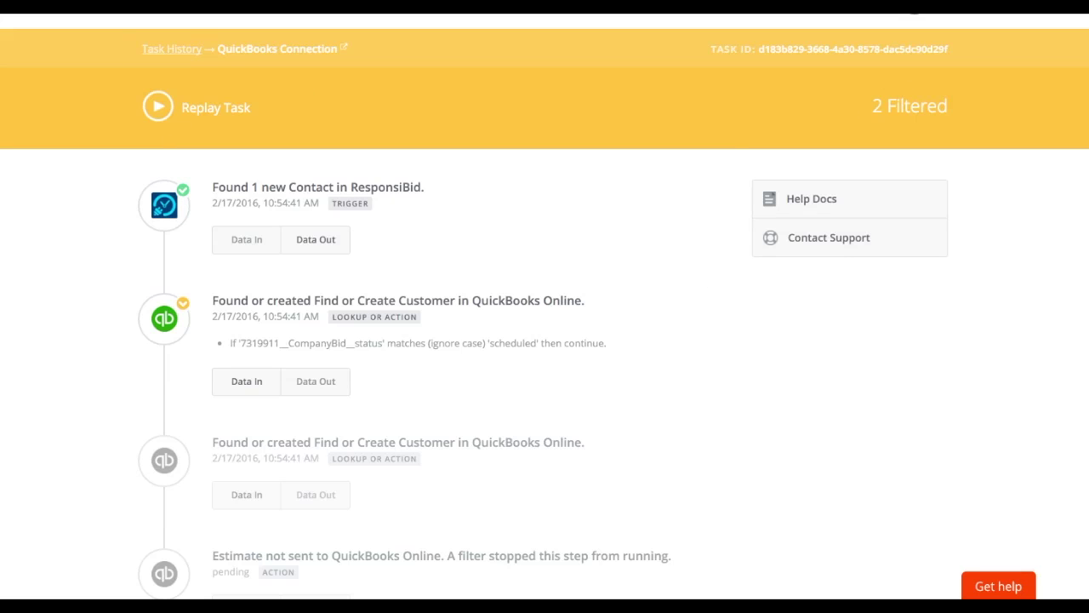
{"action": "left_click", "coordinate": [171, 49]}
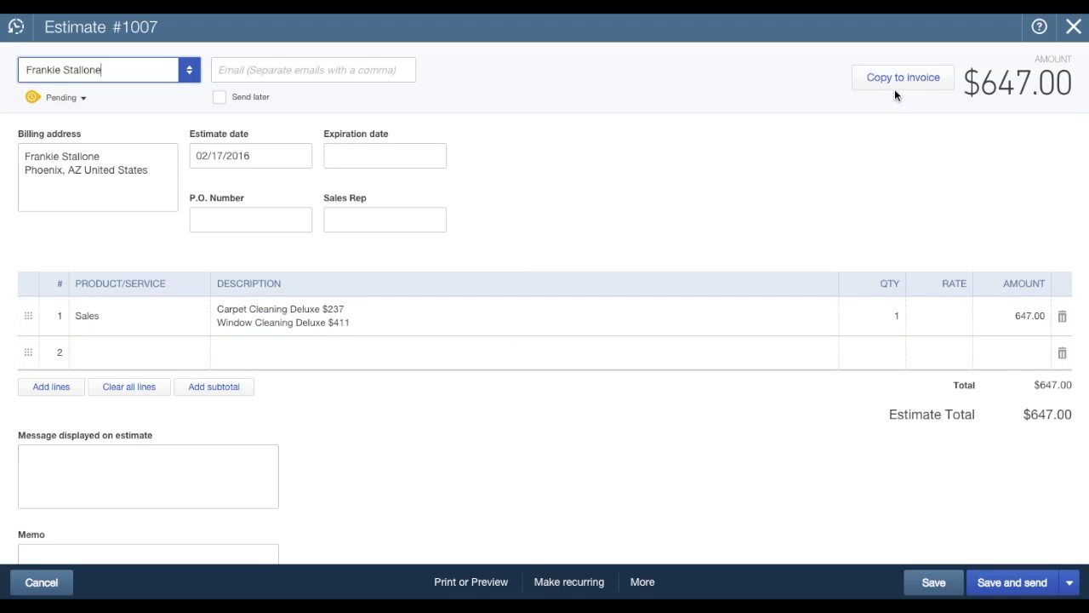
{"action": "left_click", "coordinate": [646, 583]}
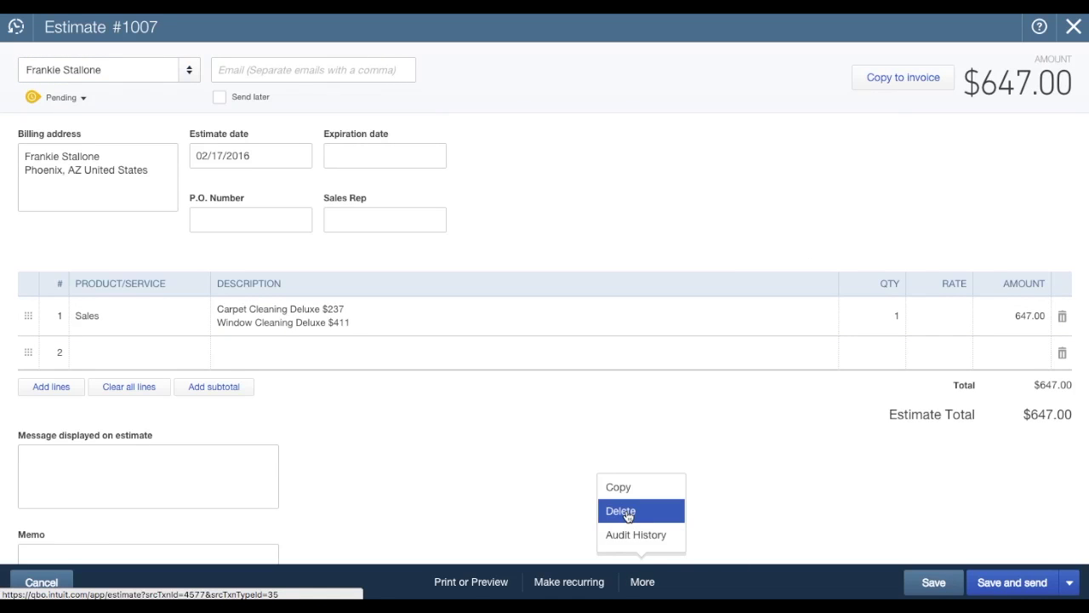
{"action": "left_click", "coordinate": [757, 486]}
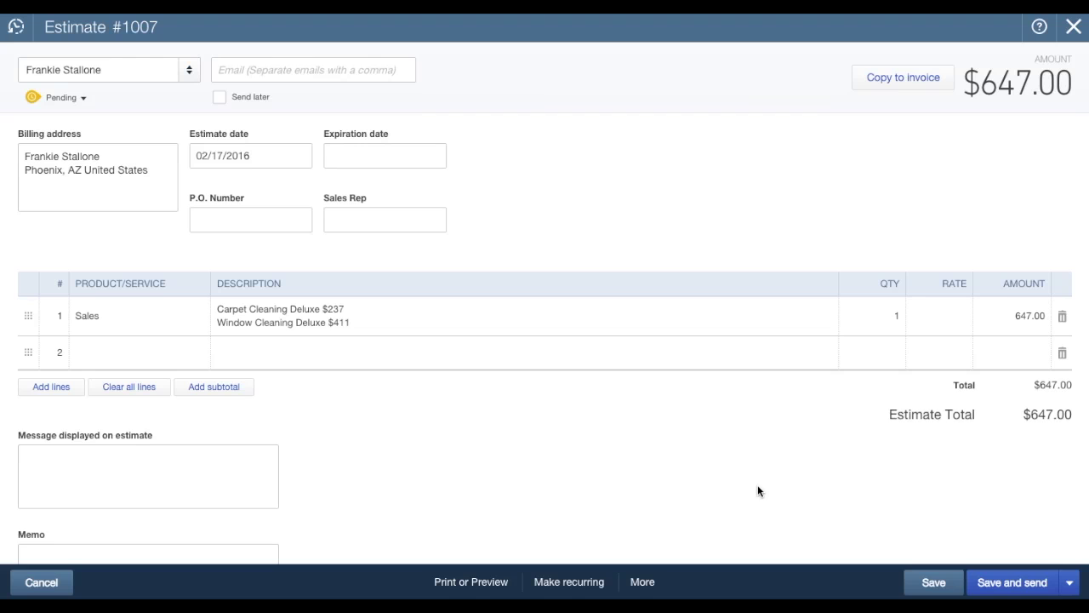
{"action": "left_click", "coordinate": [336, 319]}
{"action": "left_click", "coordinate": [372, 315]}
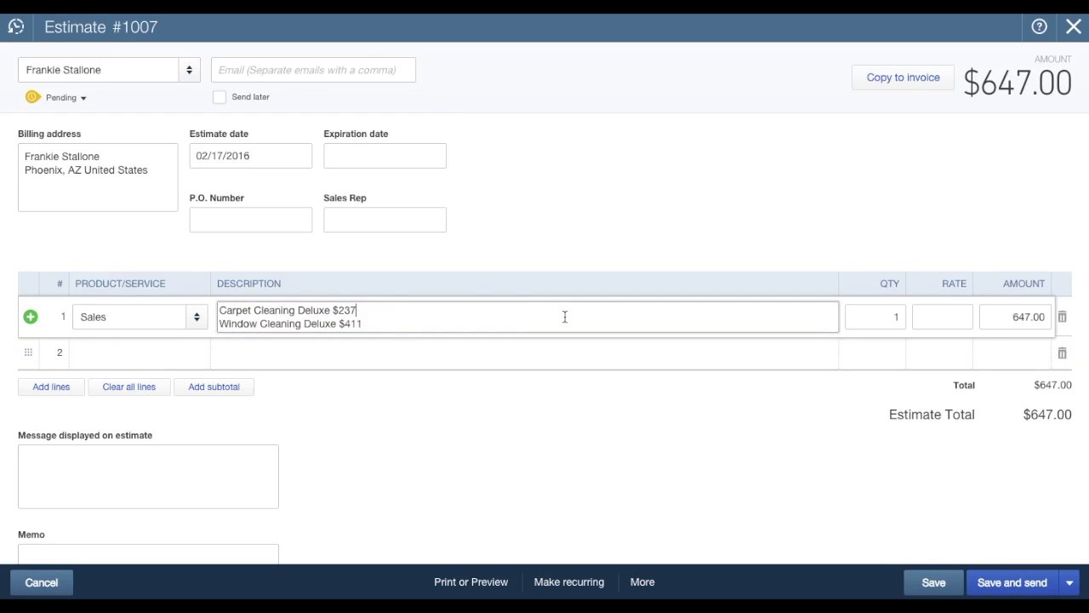
{"action": "left_click", "coordinate": [907, 186]}
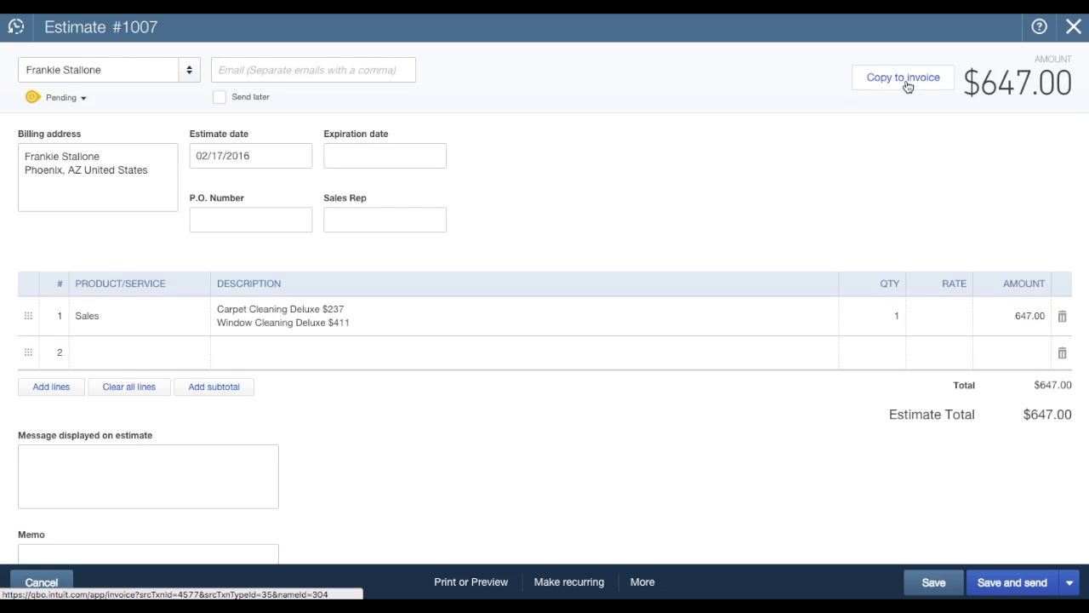